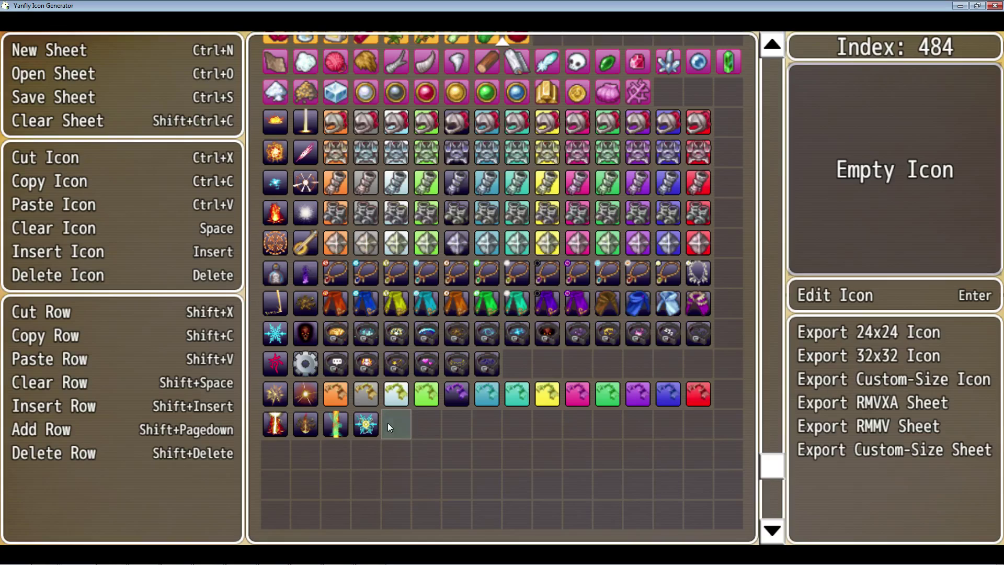
Step: Open empty icon 484 in the icon editor, closing and reopening it once
{"action": "double_click", "coordinate": [406, 422]}
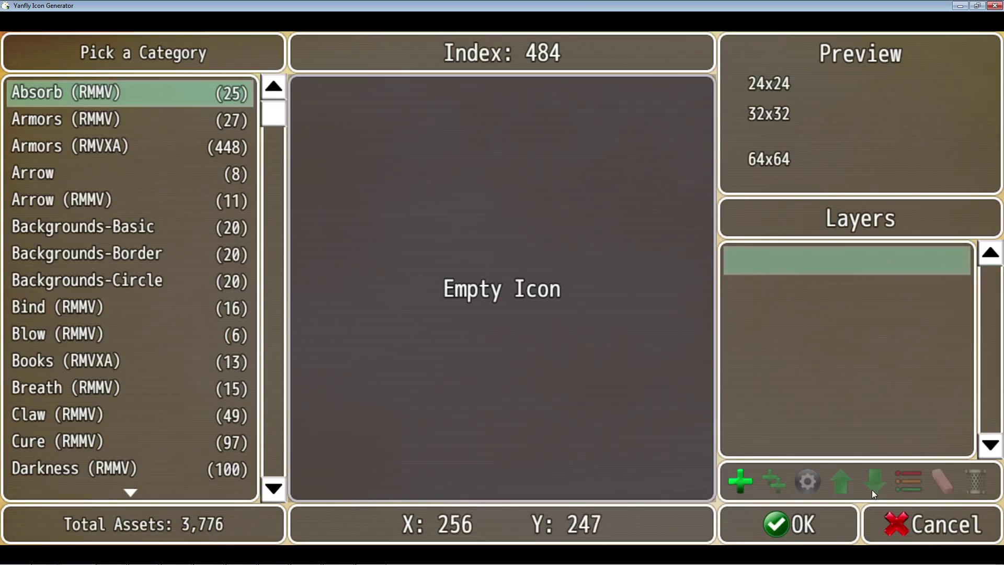
{"action": "key", "text": "Escape"}
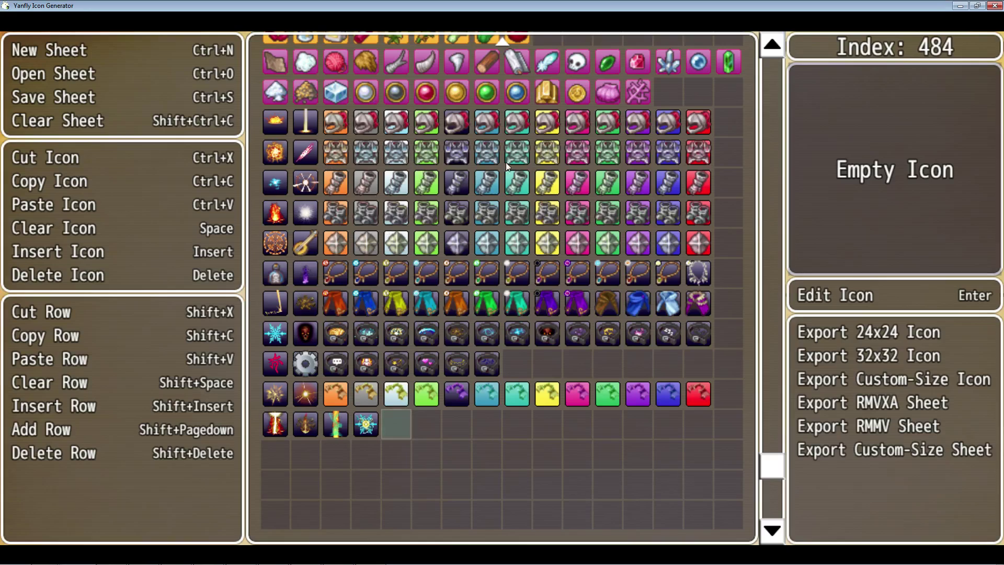
{"action": "left_click", "coordinate": [396, 419]}
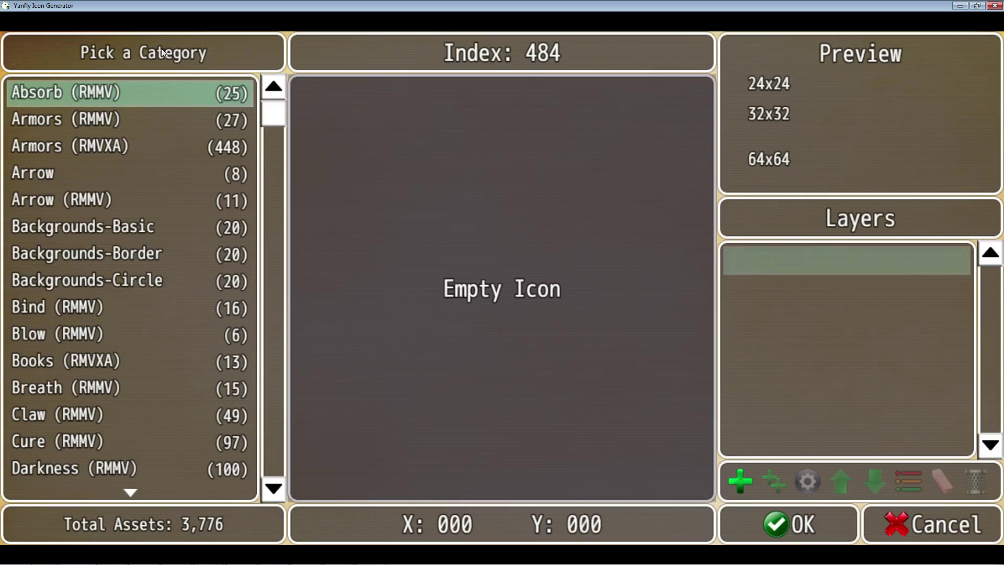
{"action": "scroll", "coordinate": [188, 253], "scroll_direction": "down", "scroll_amount": 8}
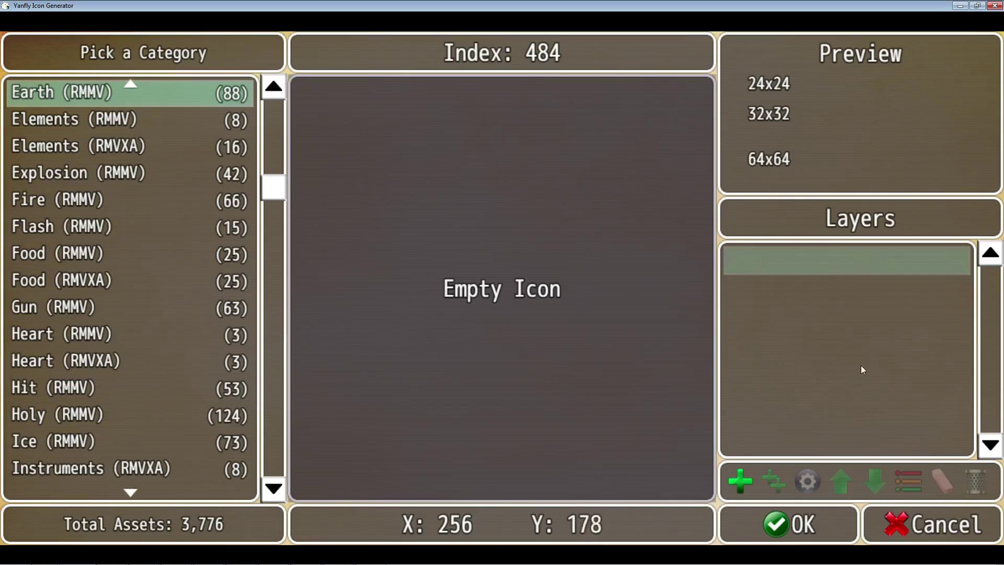
Step: Add a first layer and fill it with Round Square Shadow from Backgrounds-Basic
{"action": "left_click", "coordinate": [743, 484]}
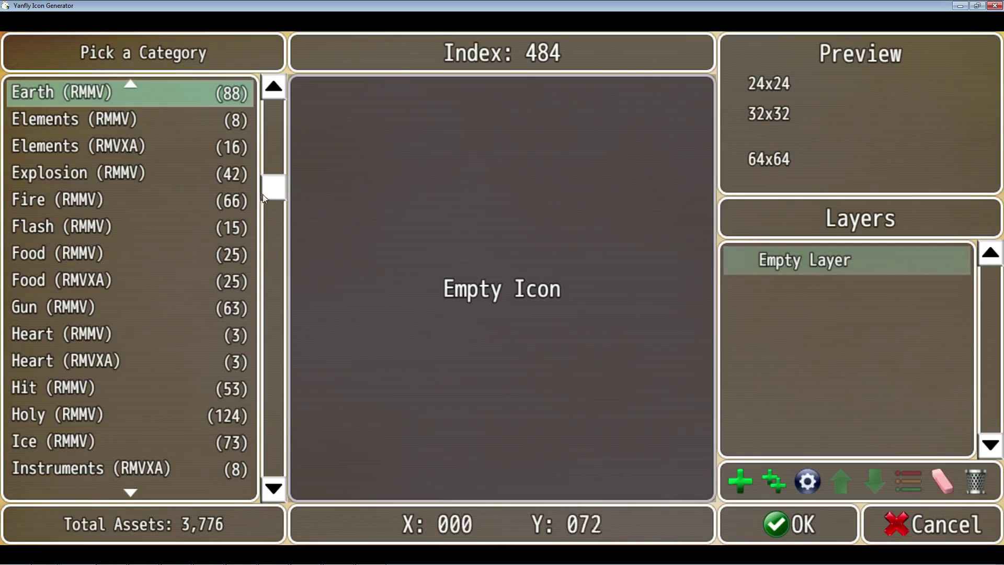
{"action": "left_click_drag", "start_coordinate": [266, 196], "coordinate": [271, 112]}
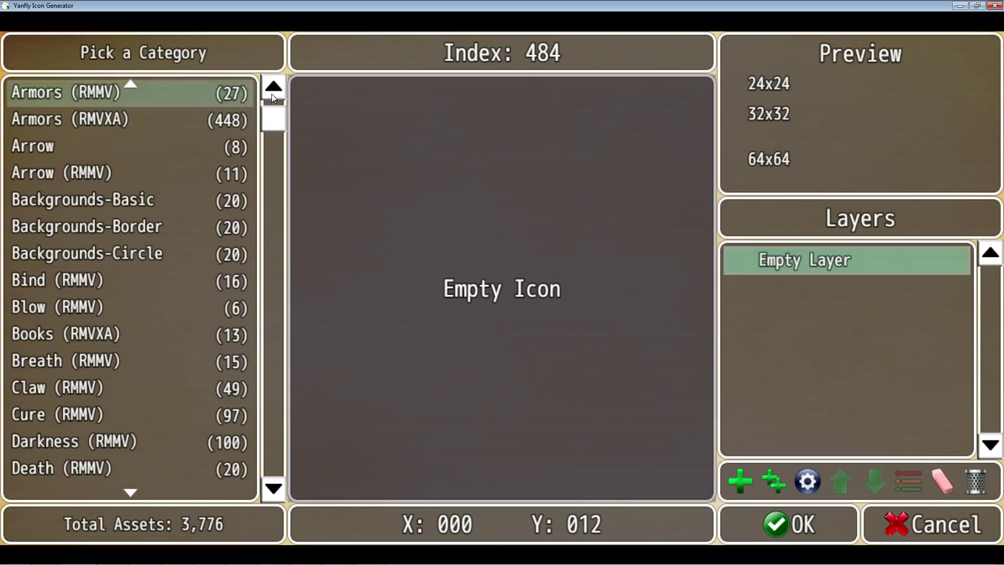
{"action": "scroll", "coordinate": [174, 130], "scroll_direction": "up", "scroll_amount": 1}
{"action": "scroll", "coordinate": [174, 133], "scroll_direction": "down", "scroll_amount": 4}
{"action": "scroll", "coordinate": [165, 127], "scroll_direction": "up", "scroll_amount": 4}
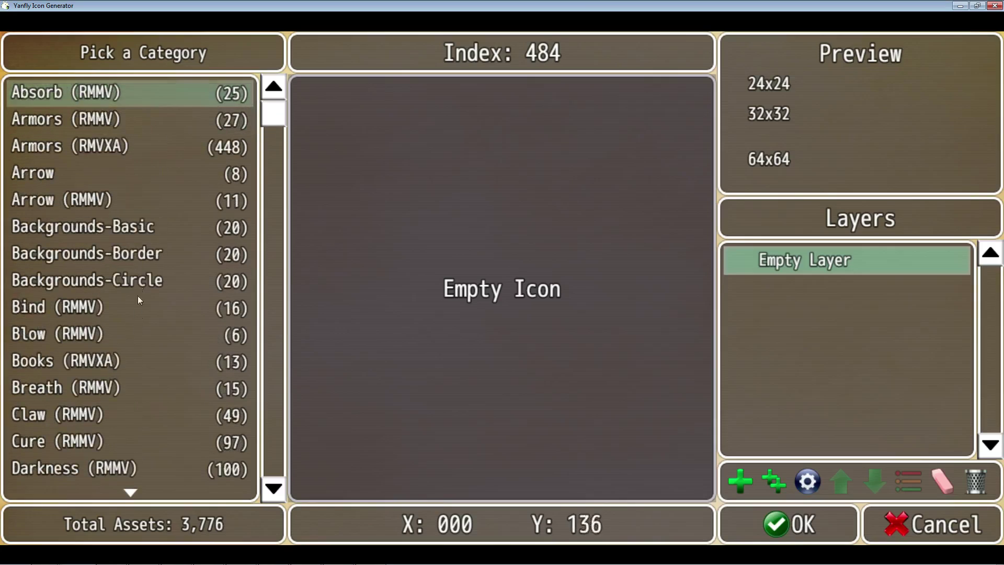
{"action": "left_click", "coordinate": [143, 228]}
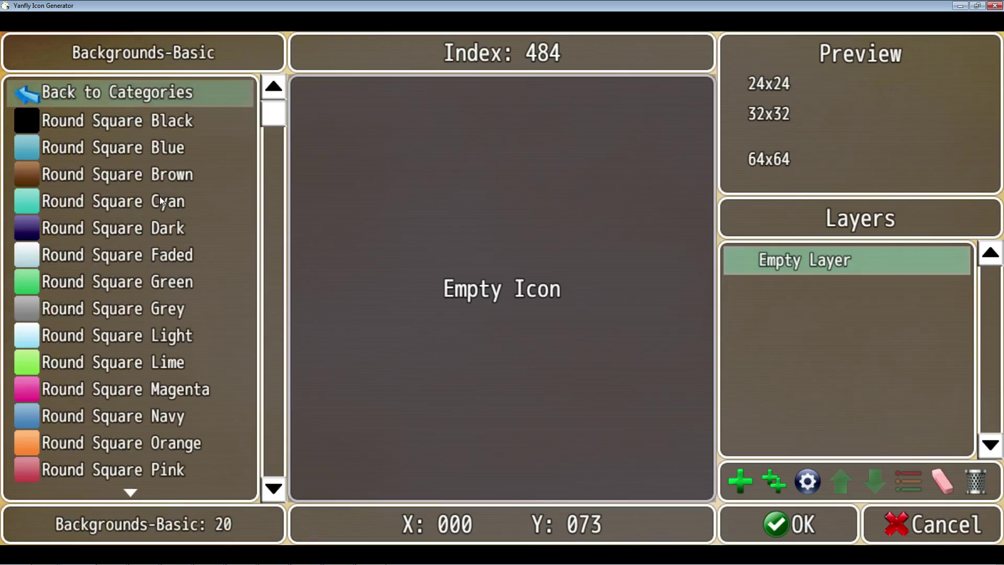
{"action": "scroll", "coordinate": [159, 196], "scroll_direction": "down", "scroll_amount": 5}
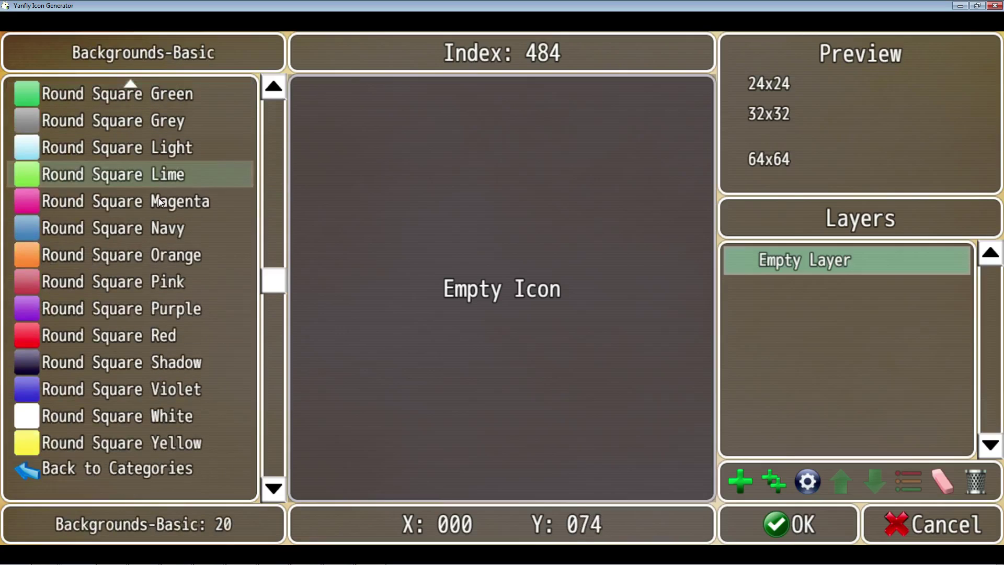
{"action": "left_click", "coordinate": [159, 368]}
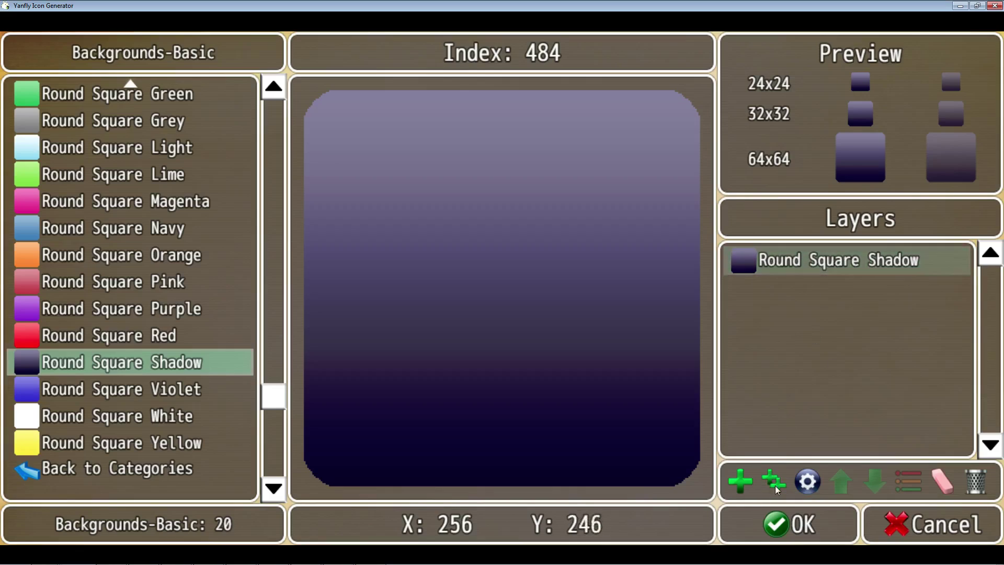
Step: Add two empty layers, then delete the extra one so one Empty Layer remains above Round Square Shadow
{"action": "left_click", "coordinate": [740, 481]}
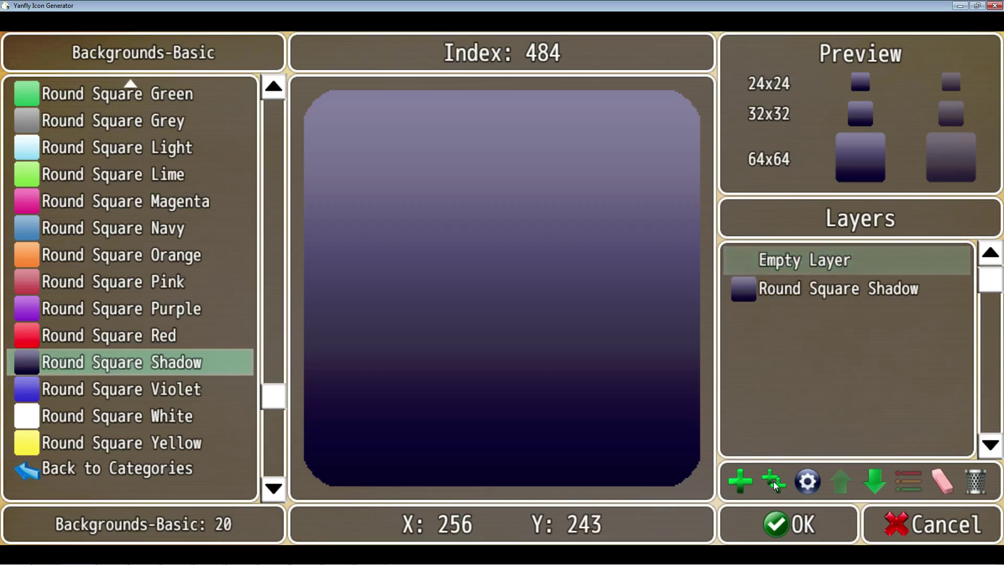
{"action": "left_click", "coordinate": [773, 481]}
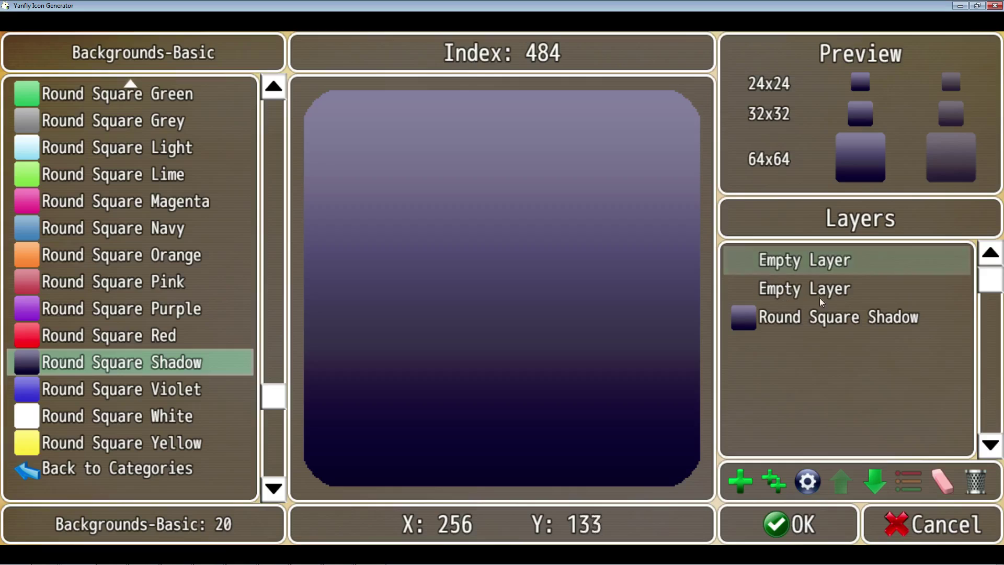
{"action": "left_click", "coordinate": [789, 320]}
{"action": "left_click", "coordinate": [790, 291]}
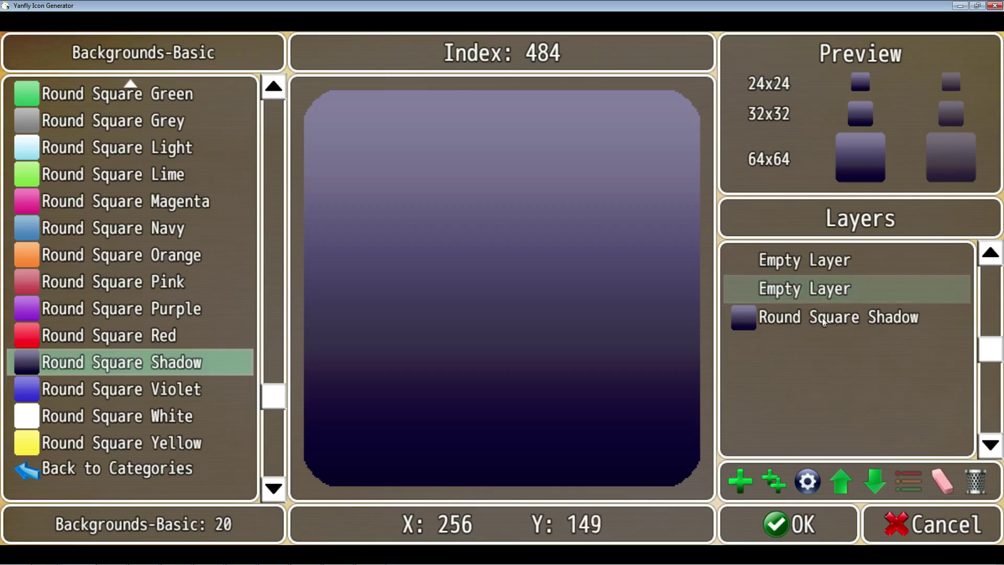
{"action": "left_click", "coordinate": [976, 485]}
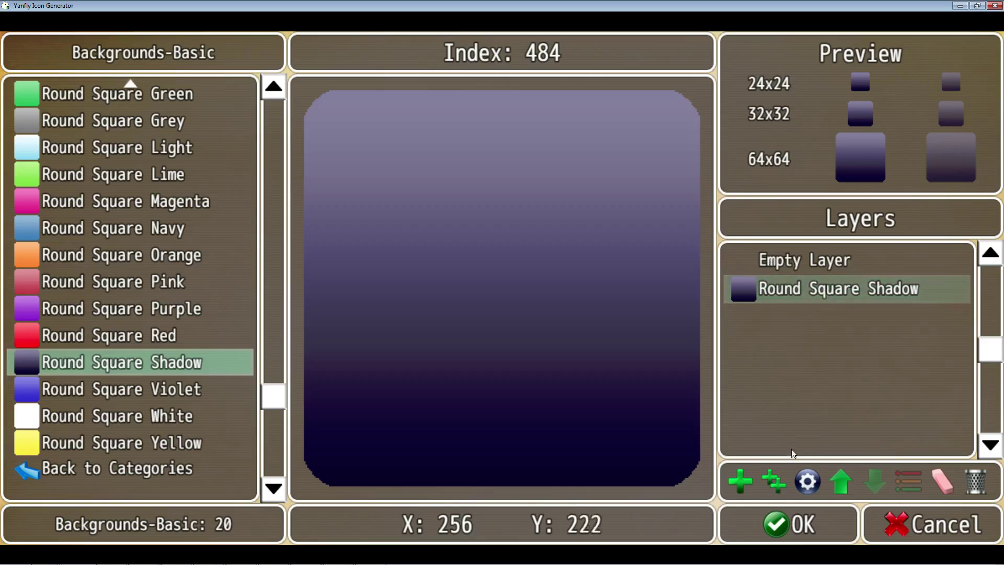
Step: Duplicate the Round Square Shadow layer and turn the copy into Round Square Black Border from Backgrounds-Border
{"action": "left_click", "coordinate": [771, 482]}
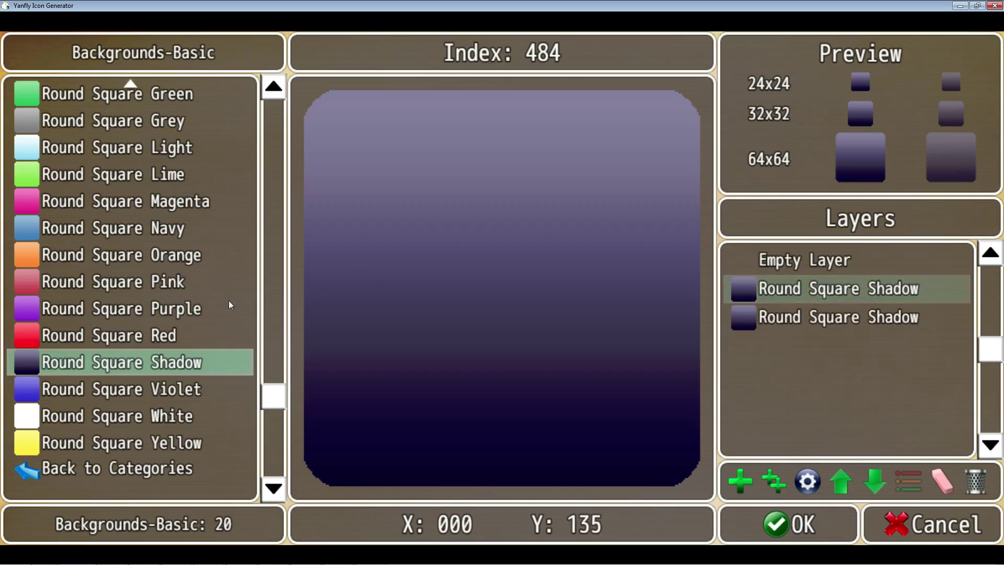
{"action": "scroll", "coordinate": [165, 128], "scroll_direction": "up", "scroll_amount": 10}
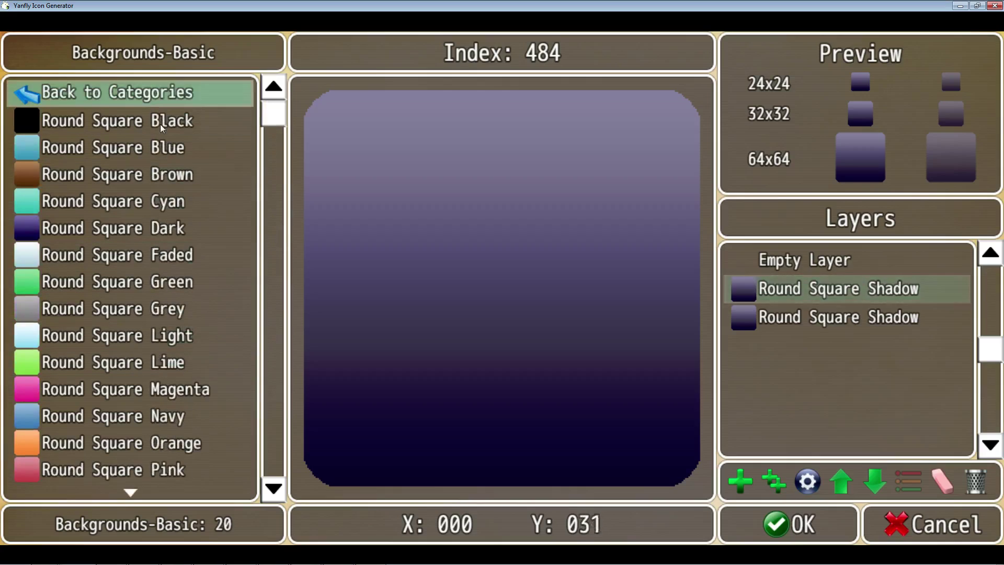
{"action": "left_click", "coordinate": [164, 95]}
{"action": "left_click", "coordinate": [119, 254]}
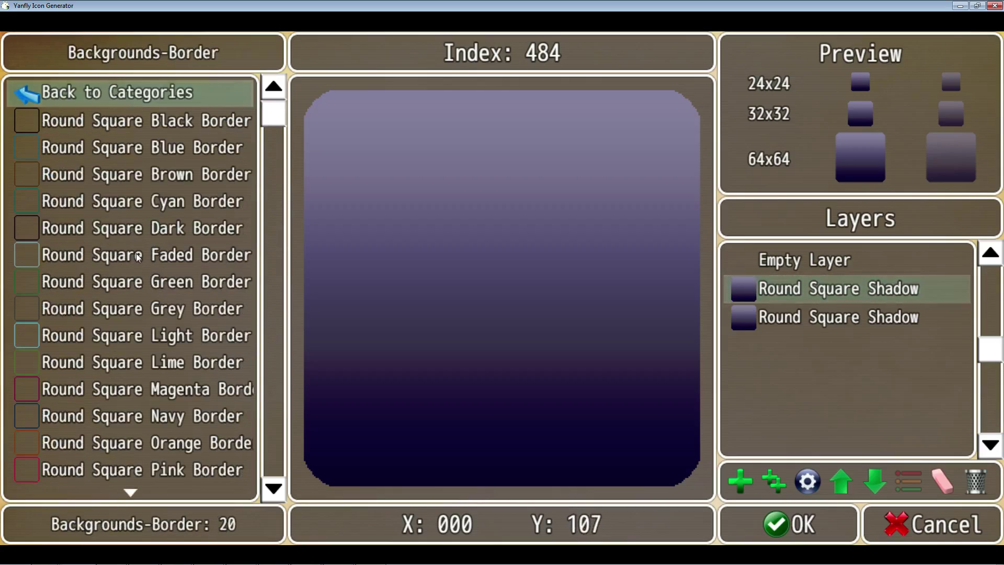
{"action": "left_click", "coordinate": [125, 124]}
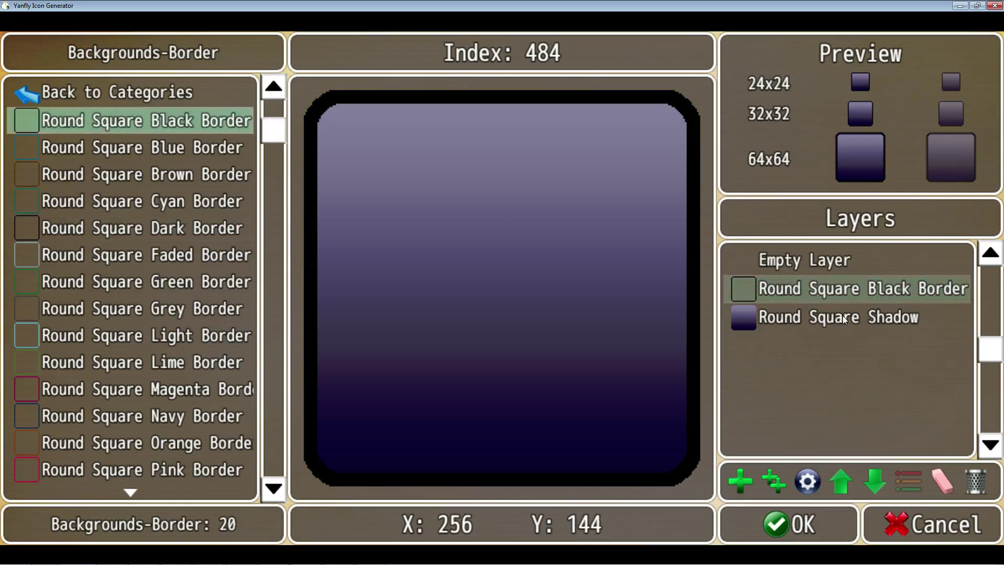
{"action": "left_click", "coordinate": [795, 261]}
{"action": "left_click", "coordinate": [137, 92]}
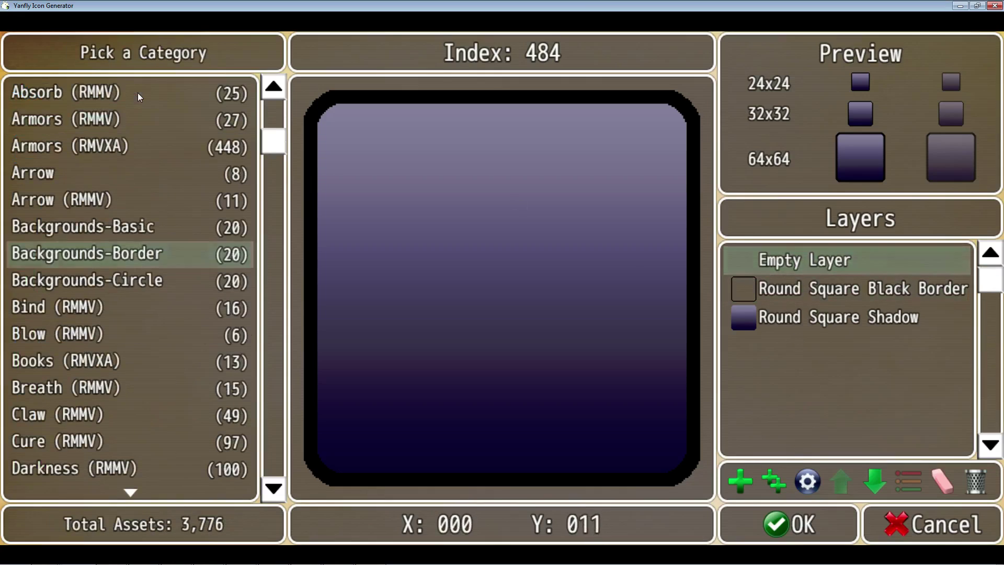
{"action": "scroll", "coordinate": [164, 197], "scroll_direction": "down", "scroll_amount": 4}
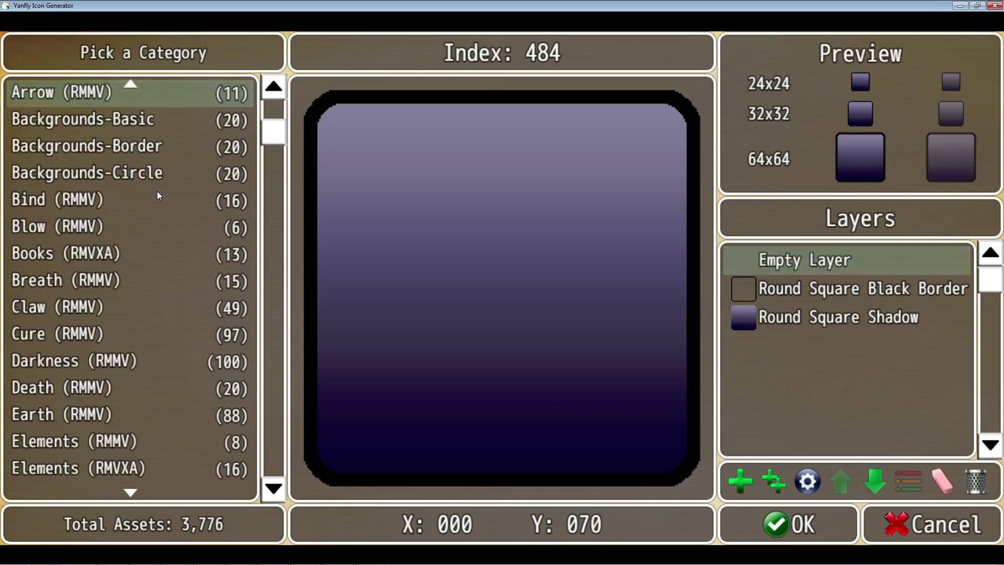
{"action": "scroll", "coordinate": [153, 196], "scroll_direction": "down", "scroll_amount": 2}
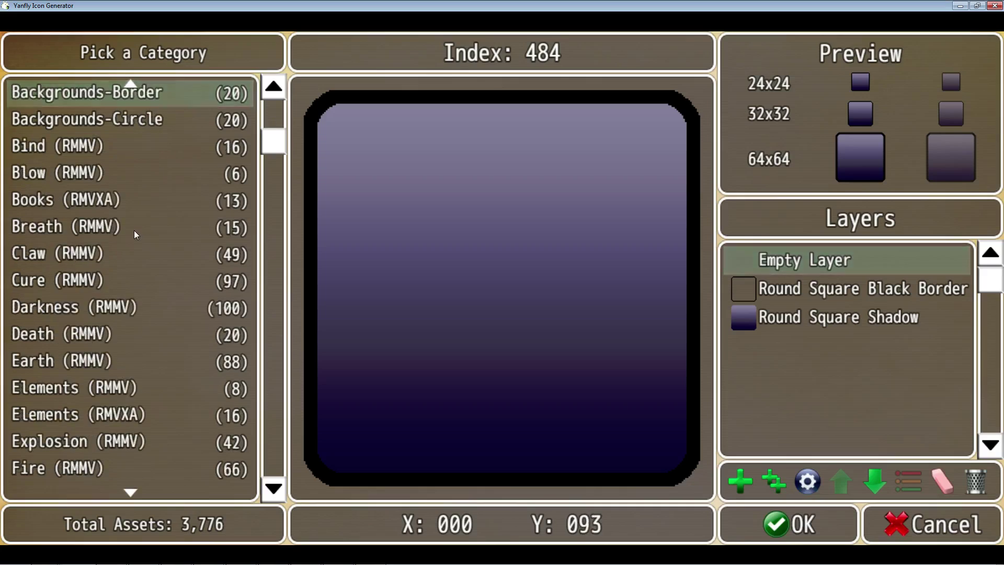
{"action": "scroll", "coordinate": [134, 227], "scroll_direction": "up", "scroll_amount": 5}
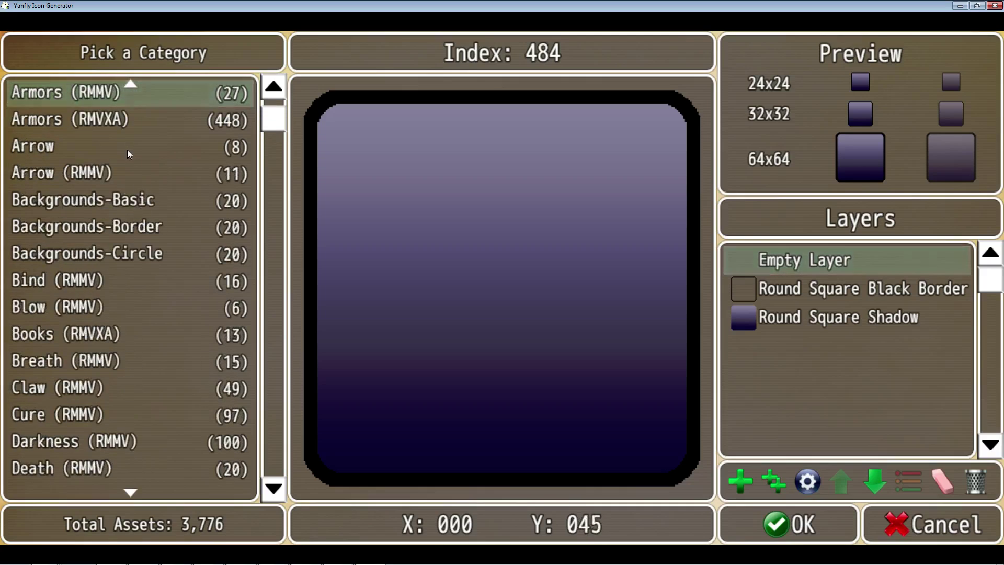
{"action": "scroll", "coordinate": [125, 167], "scroll_direction": "down", "scroll_amount": 1}
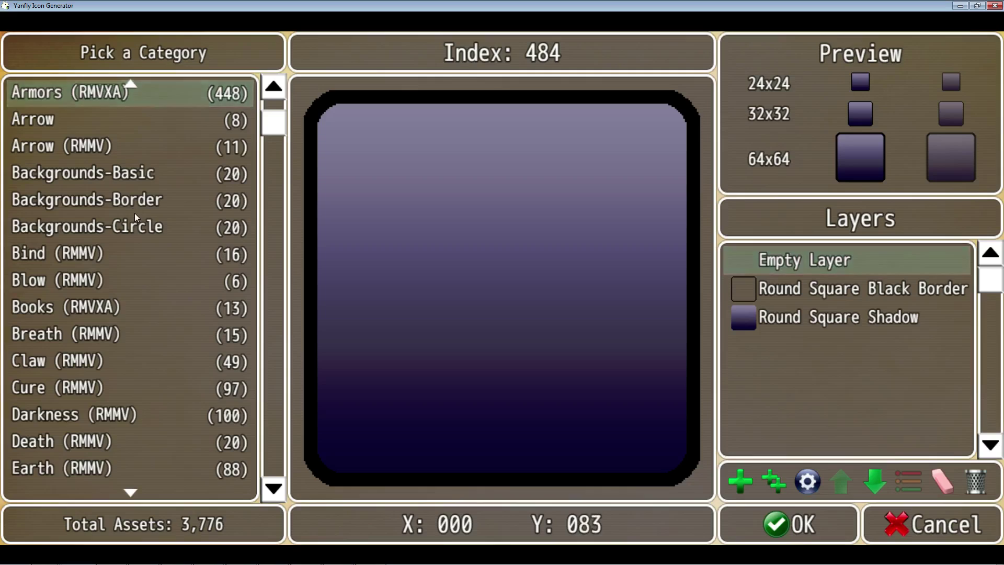
{"action": "scroll", "coordinate": [134, 206], "scroll_direction": "down", "scroll_amount": 4}
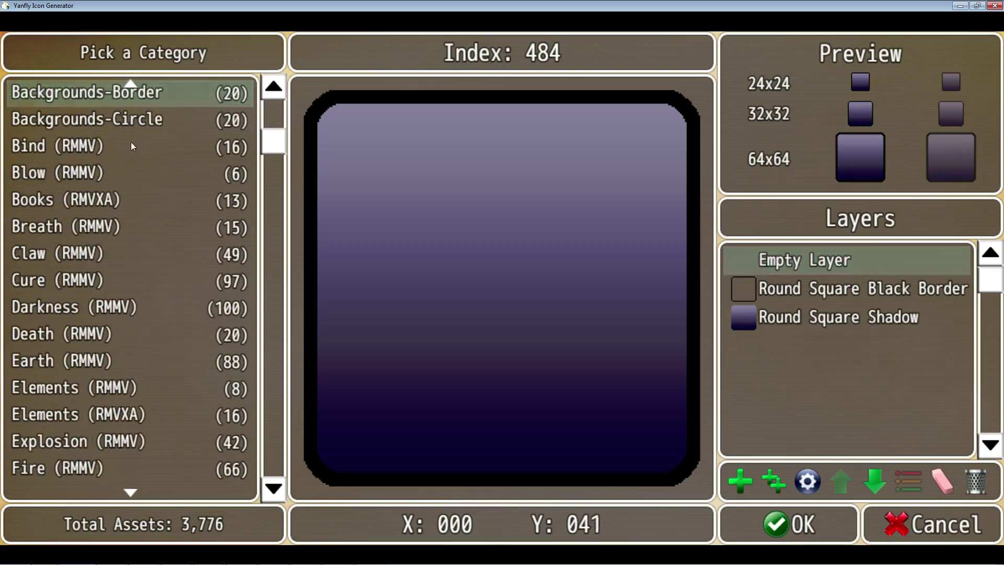
{"action": "scroll", "coordinate": [129, 178], "scroll_direction": "down", "scroll_amount": 6}
{"action": "scroll", "coordinate": [130, 199], "scroll_direction": "down", "scroll_amount": 7}
{"action": "scroll", "coordinate": [131, 197], "scroll_direction": "down", "scroll_amount": 7}
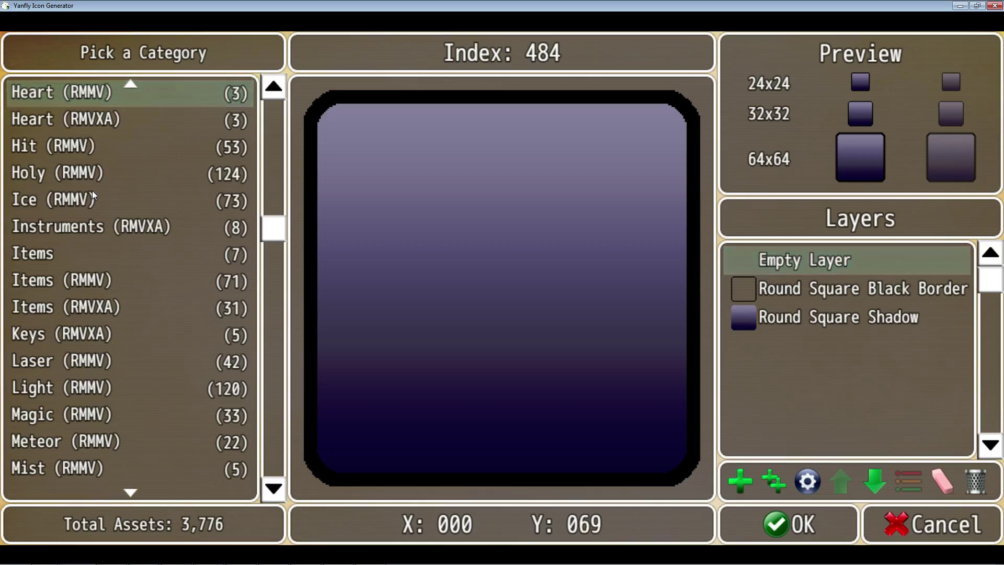
{"action": "scroll", "coordinate": [95, 267], "scroll_direction": "down", "scroll_amount": 10}
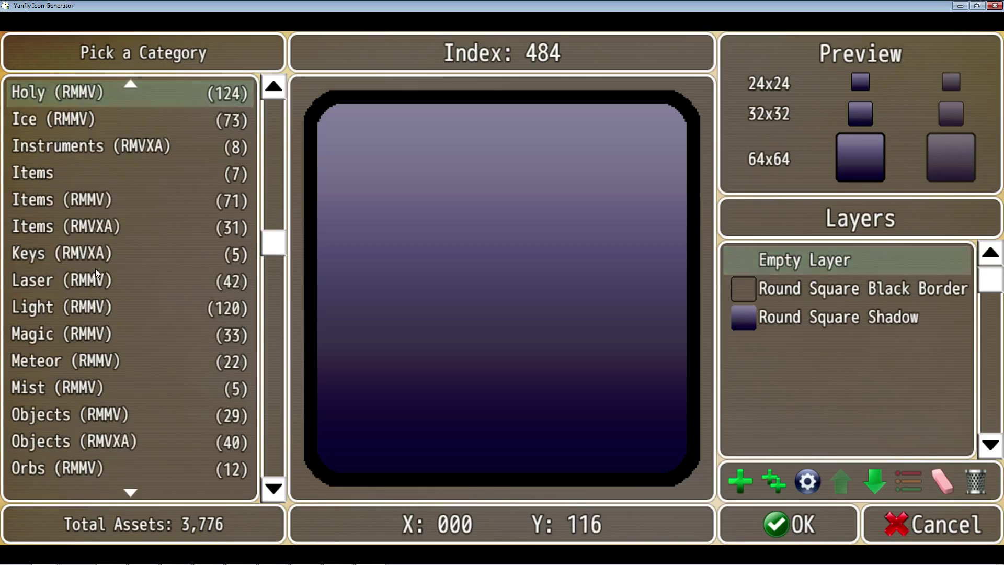
{"action": "scroll", "coordinate": [95, 268], "scroll_direction": "down", "scroll_amount": 12}
{"action": "scroll", "coordinate": [96, 268], "scroll_direction": "down", "scroll_amount": 14}
{"action": "scroll", "coordinate": [95, 268], "scroll_direction": "down", "scroll_amount": 9}
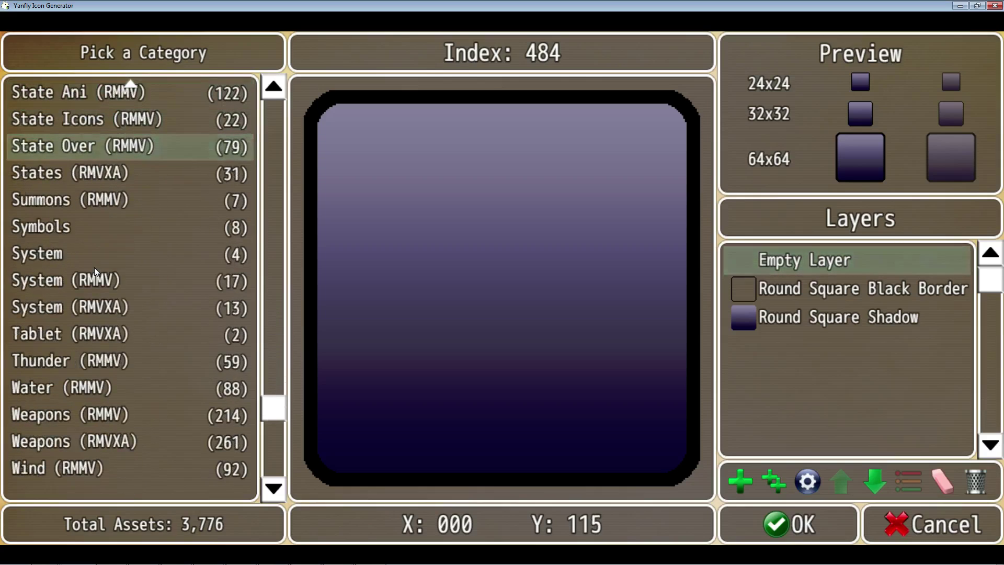
{"action": "scroll", "coordinate": [93, 268], "scroll_direction": "down", "scroll_amount": 5}
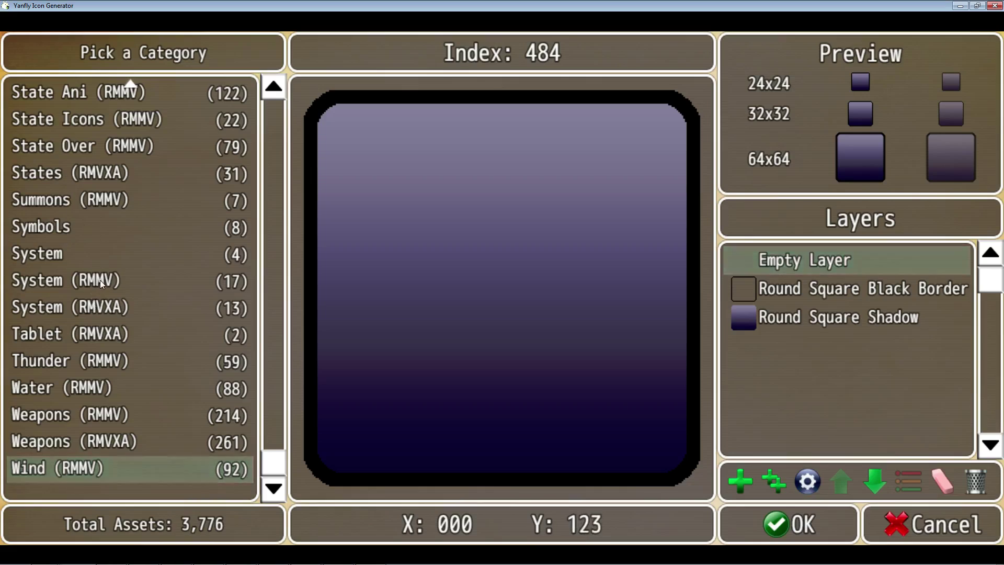
{"action": "left_click", "coordinate": [109, 291]}
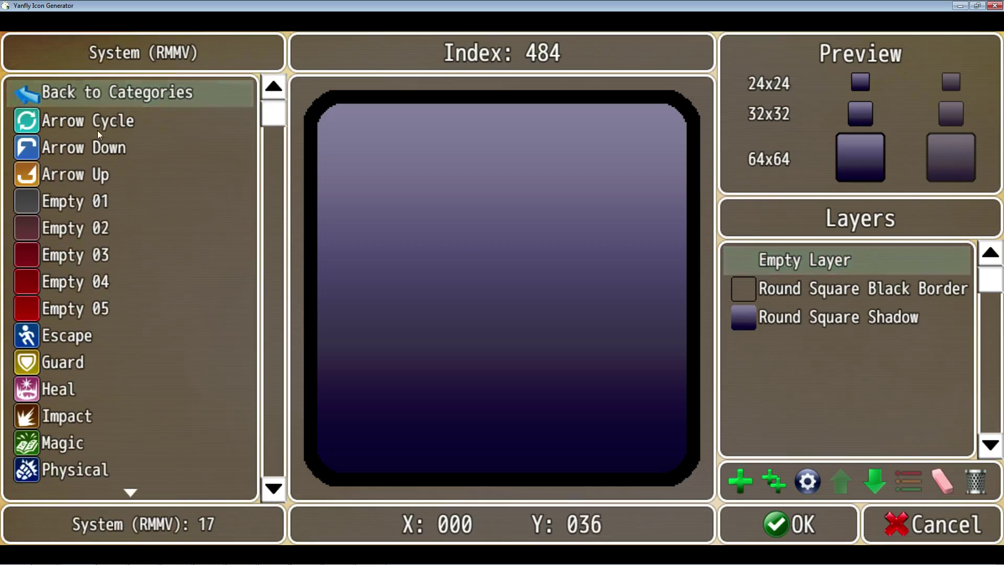
{"action": "left_click", "coordinate": [109, 94]}
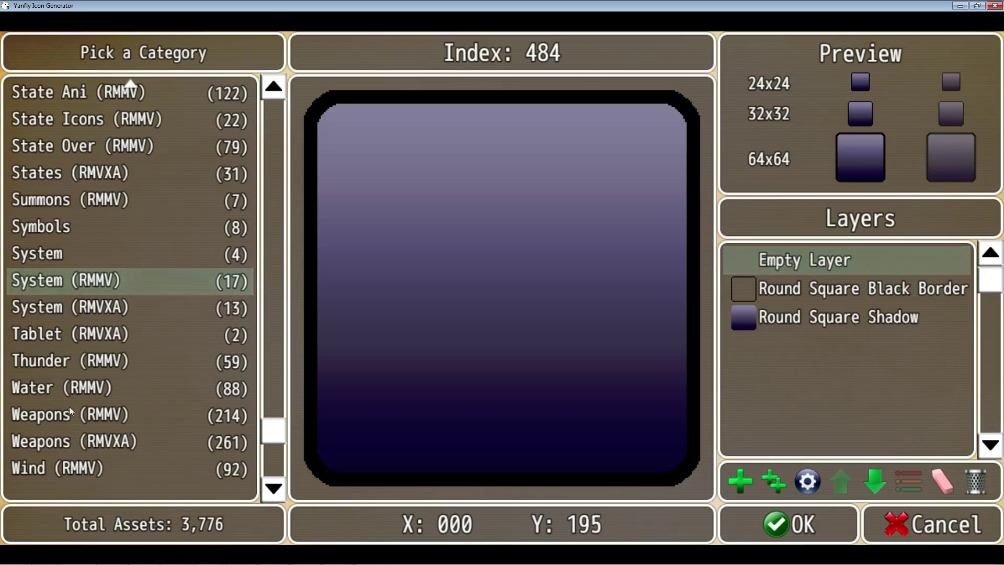
{"action": "left_click", "coordinate": [68, 412]}
{"action": "left_click", "coordinate": [96, 96]}
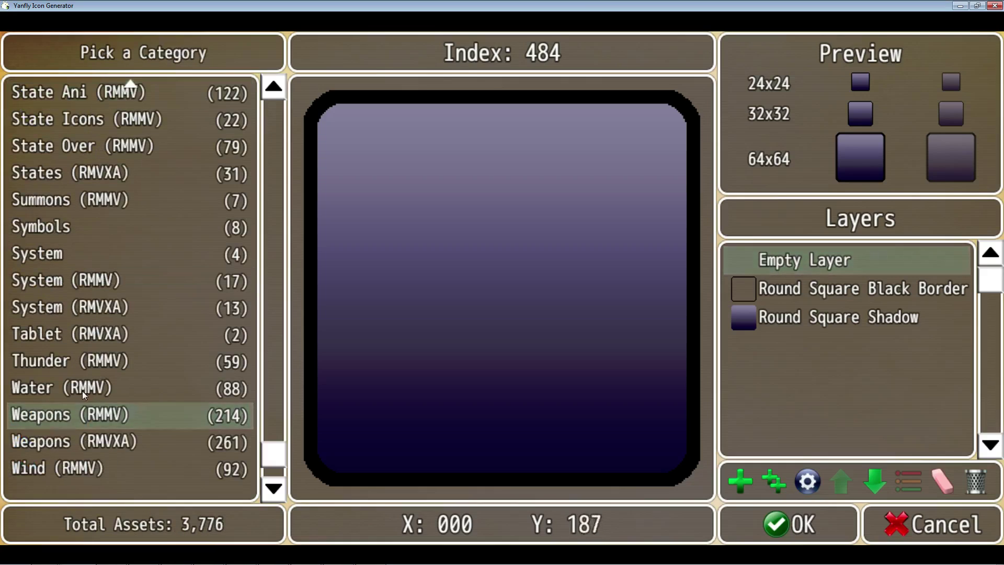
{"action": "left_click", "coordinate": [108, 440]}
{"action": "left_click", "coordinate": [83, 96]}
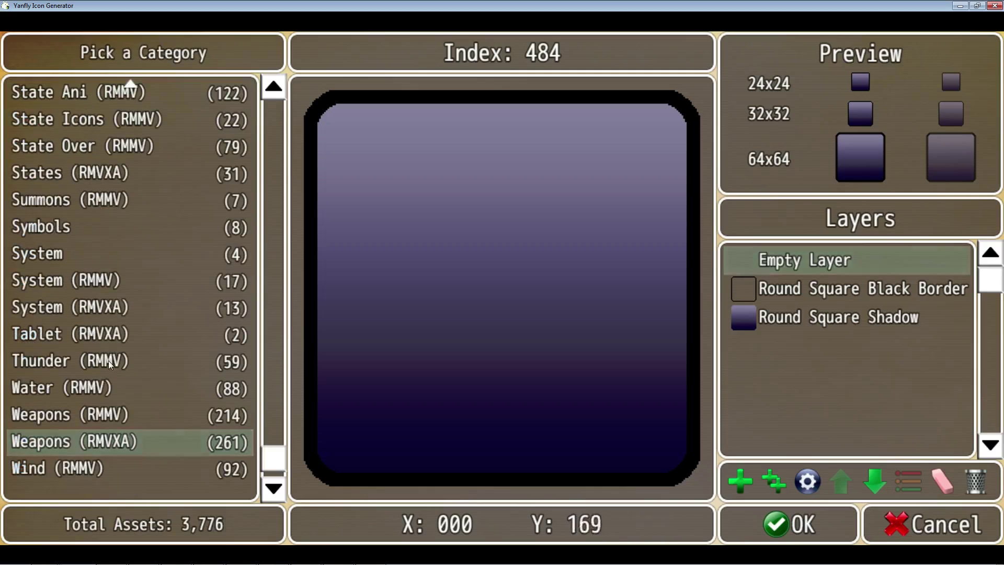
{"action": "scroll", "coordinate": [105, 412], "scroll_direction": "up", "scroll_amount": 3}
{"action": "left_click_drag", "start_coordinate": [259, 453], "coordinate": [268, 103]}
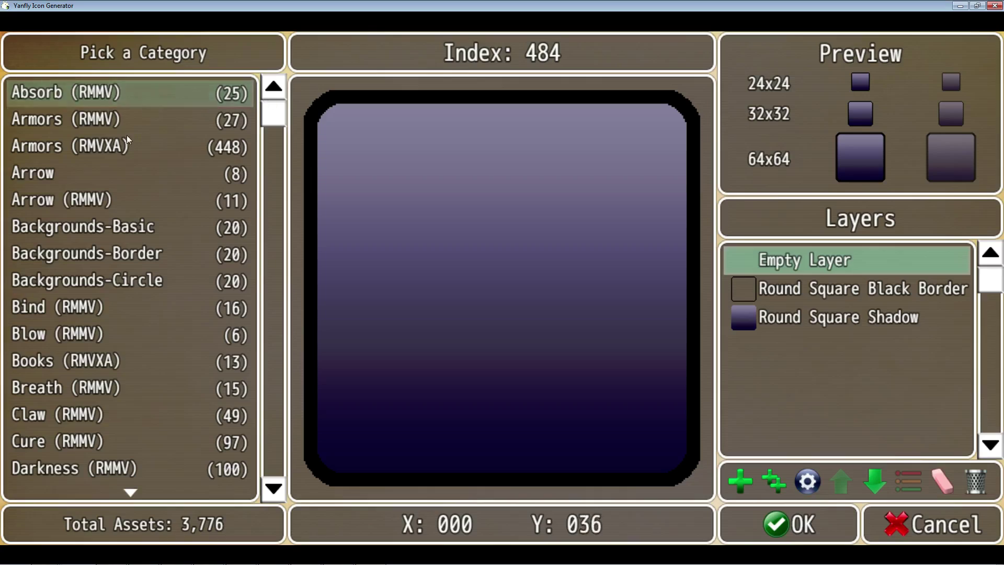
Step: Open the Armors (RMVXA) category and scroll down its icons to the Earrings entries
{"action": "double_click", "coordinate": [98, 147]}
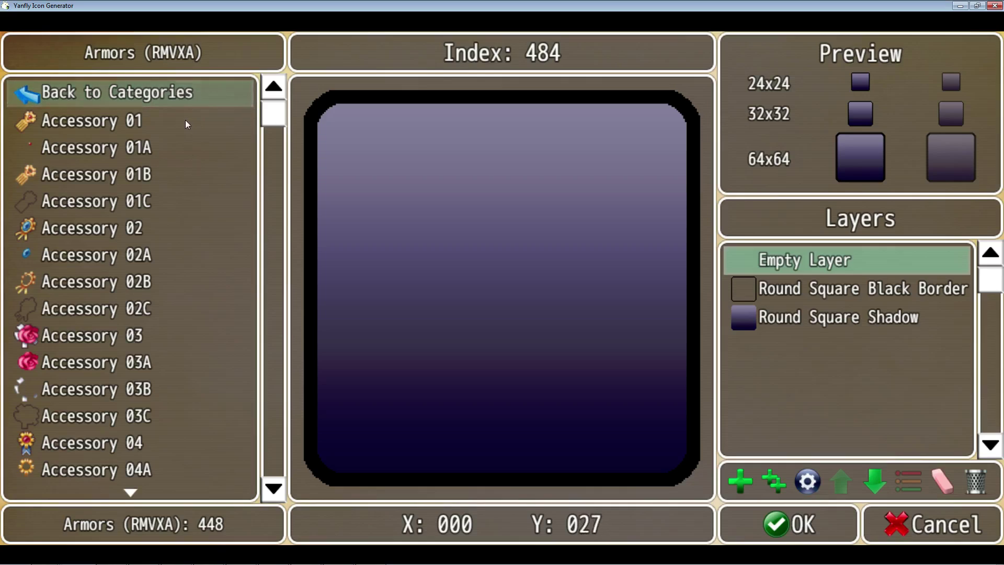
{"action": "scroll", "coordinate": [184, 135], "scroll_direction": "down", "scroll_amount": 4}
{"action": "scroll", "coordinate": [184, 134], "scroll_direction": "down", "scroll_amount": 6}
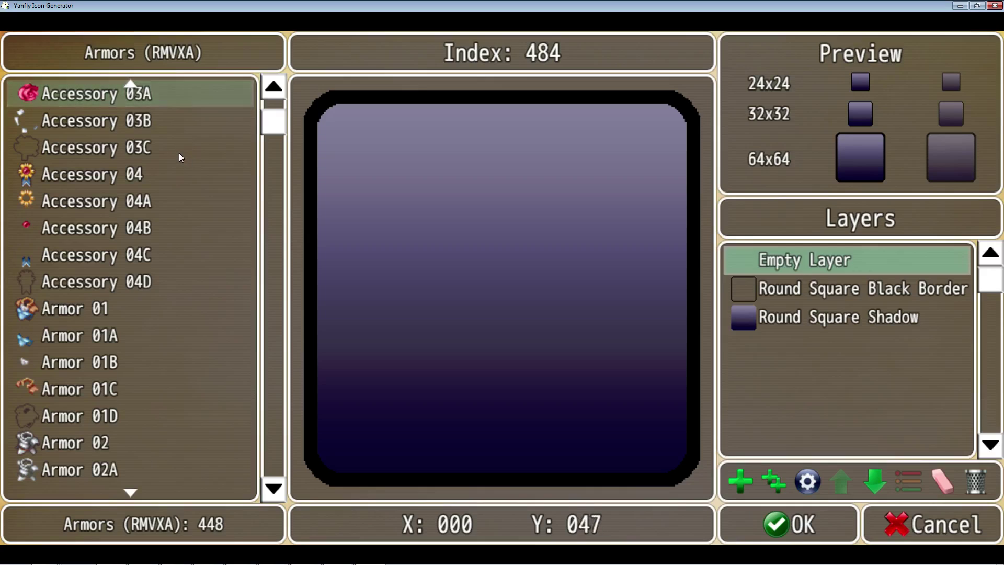
{"action": "scroll", "coordinate": [179, 152], "scroll_direction": "down", "scroll_amount": 2}
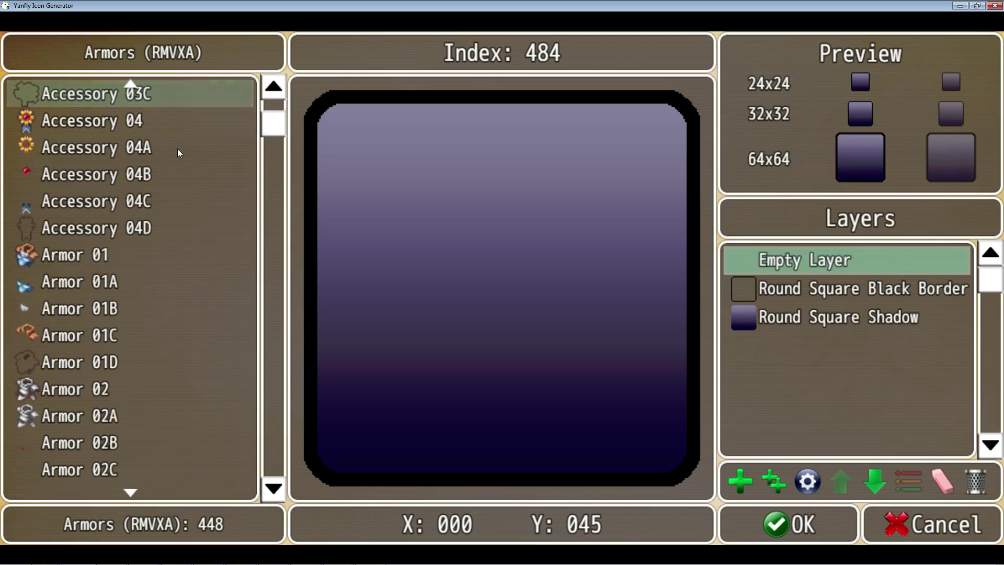
{"action": "scroll", "coordinate": [177, 147], "scroll_direction": "up", "scroll_amount": 5}
{"action": "scroll", "coordinate": [176, 143], "scroll_direction": "down", "scroll_amount": 4}
{"action": "scroll", "coordinate": [175, 149], "scroll_direction": "down", "scroll_amount": 6}
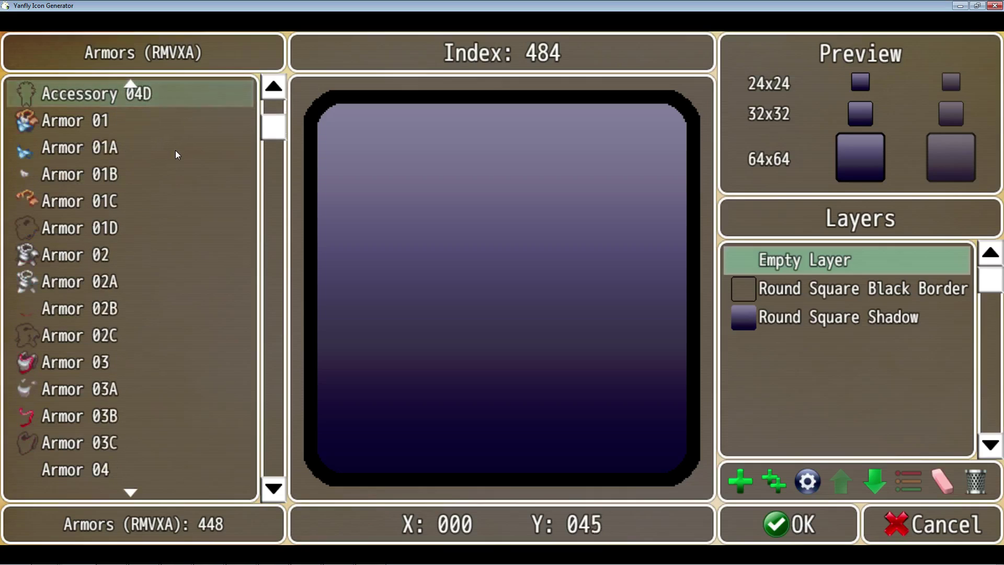
{"action": "scroll", "coordinate": [176, 154], "scroll_direction": "down", "scroll_amount": 14}
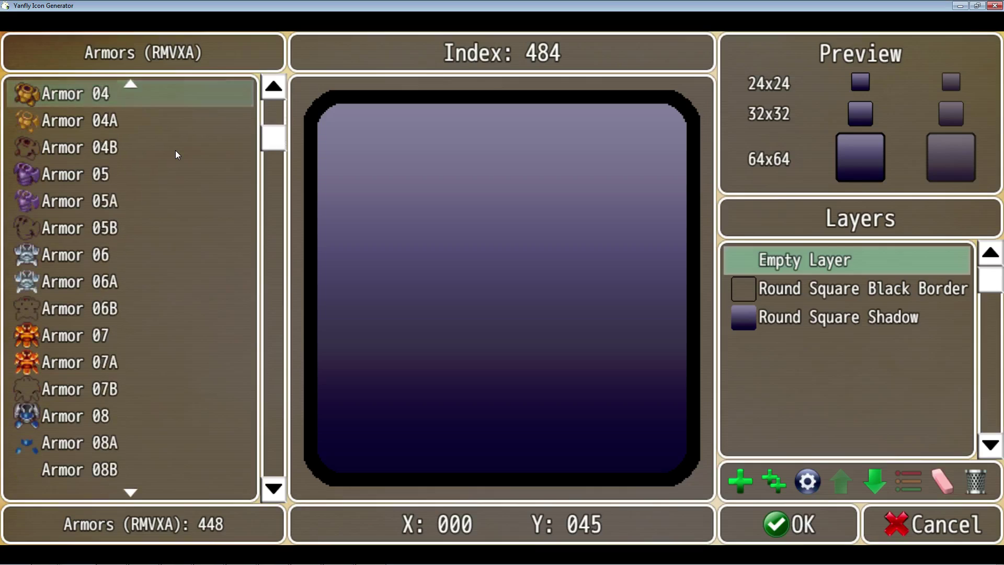
{"action": "scroll", "coordinate": [176, 152], "scroll_direction": "down", "scroll_amount": 9}
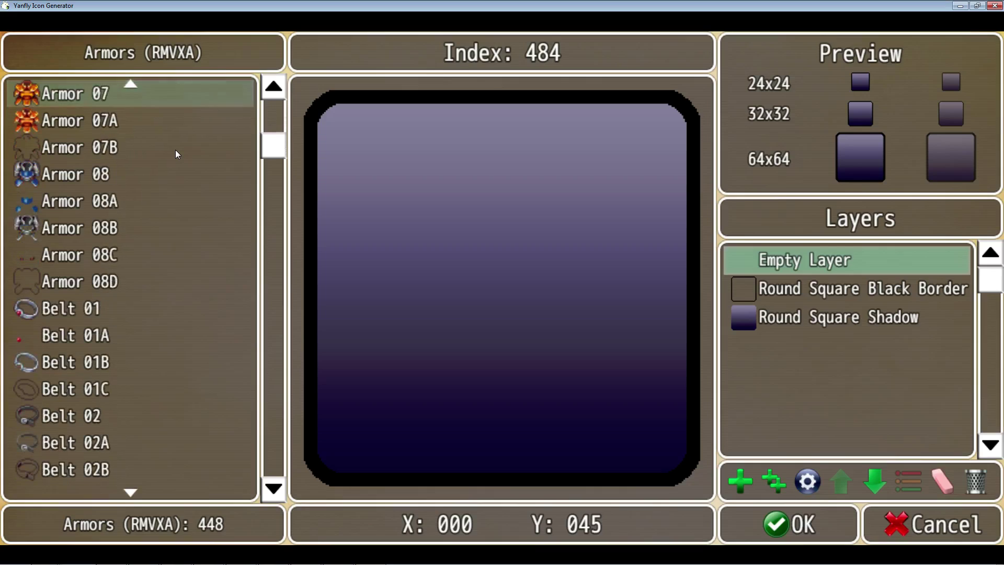
{"action": "scroll", "coordinate": [176, 151], "scroll_direction": "down", "scroll_amount": 5}
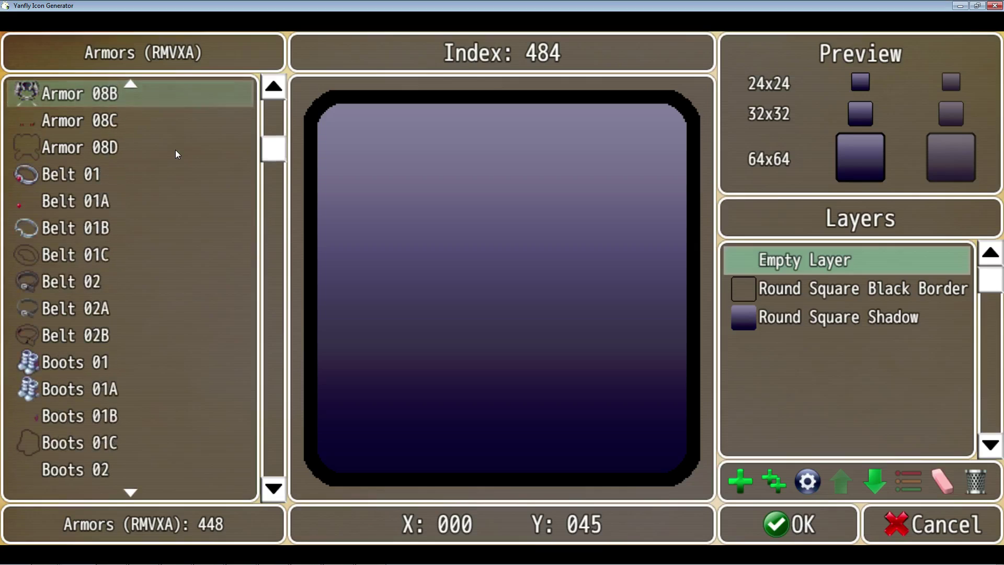
{"action": "scroll", "coordinate": [176, 154], "scroll_direction": "down", "scroll_amount": 16}
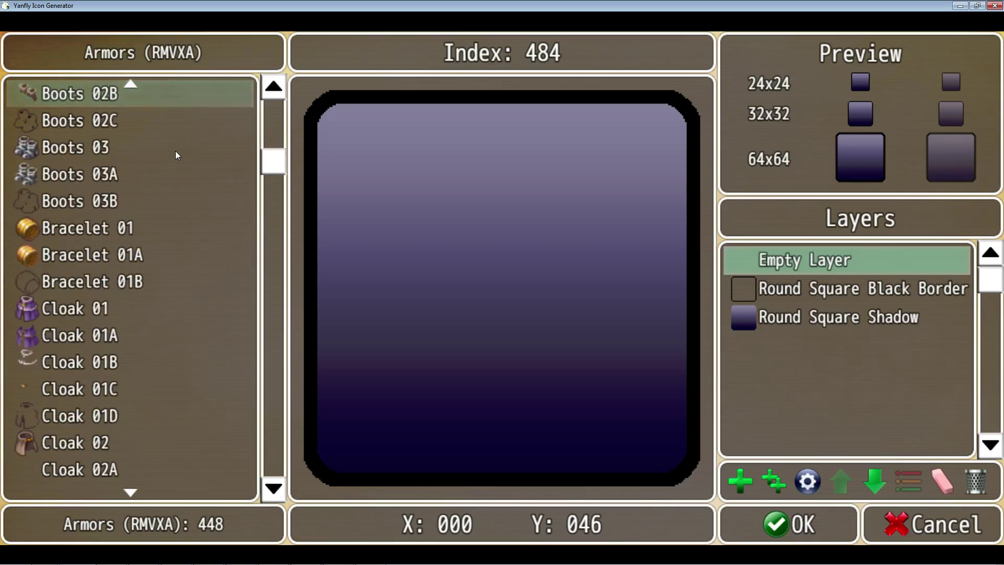
{"action": "scroll", "coordinate": [176, 152], "scroll_direction": "down", "scroll_amount": 17}
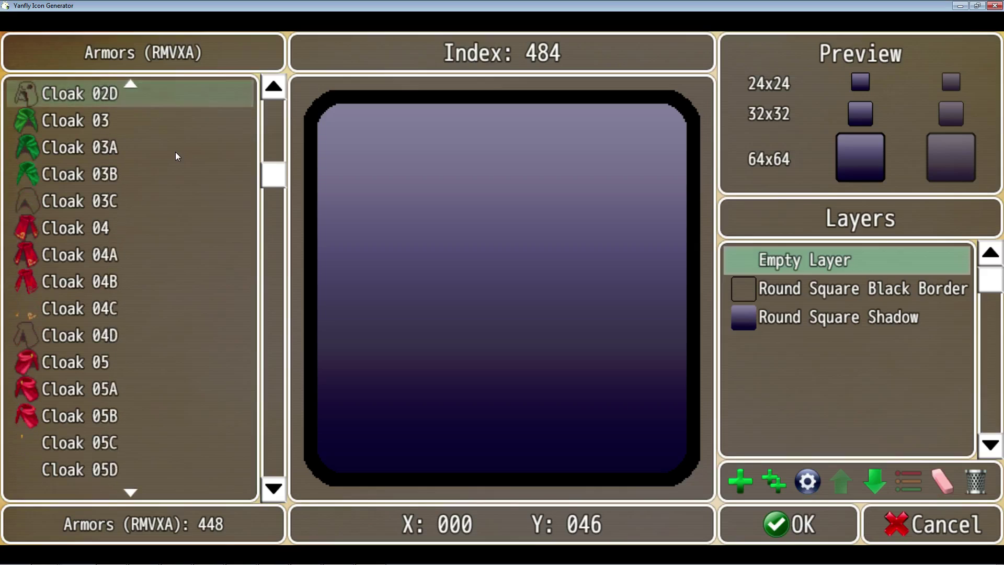
{"action": "scroll", "coordinate": [175, 156], "scroll_direction": "down", "scroll_amount": 14}
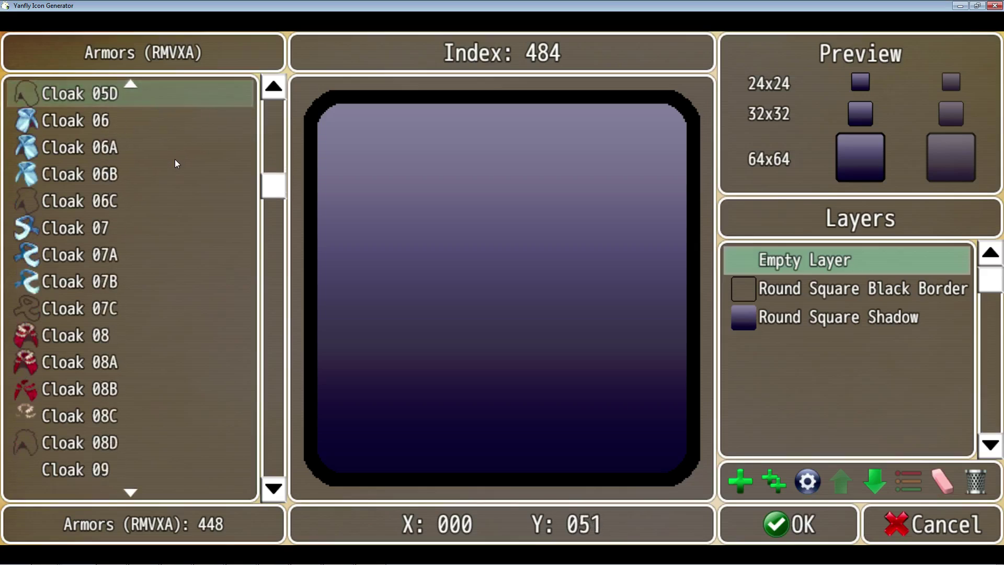
{"action": "scroll", "coordinate": [175, 160], "scroll_direction": "down", "scroll_amount": 17}
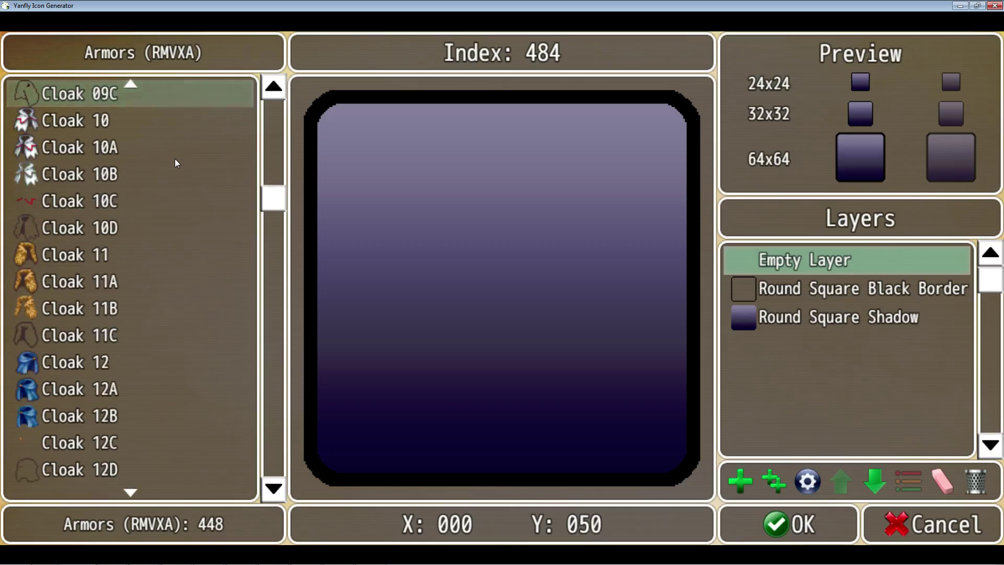
{"action": "scroll", "coordinate": [176, 162], "scroll_direction": "down", "scroll_amount": 20}
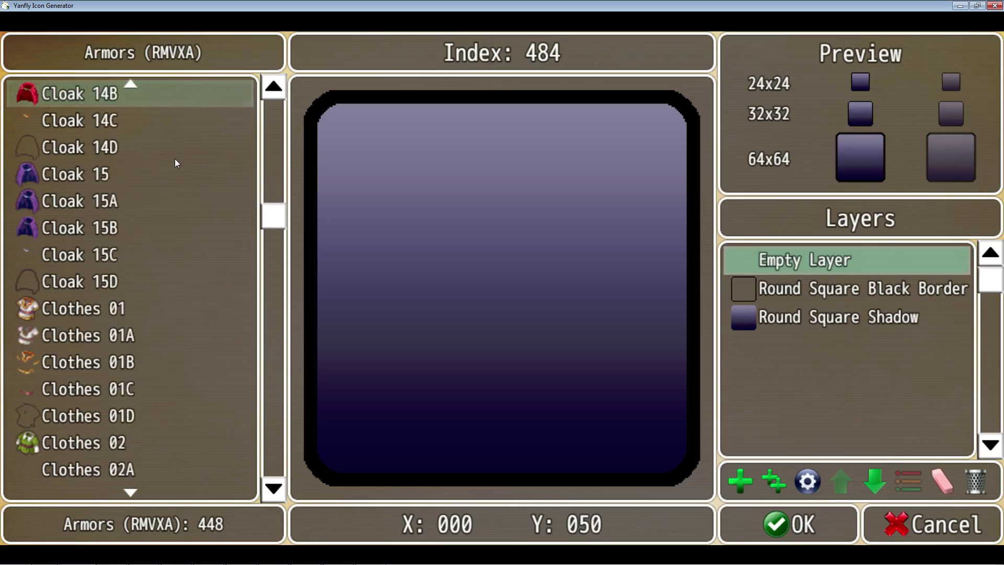
{"action": "scroll", "coordinate": [175, 159], "scroll_direction": "down", "scroll_amount": 20}
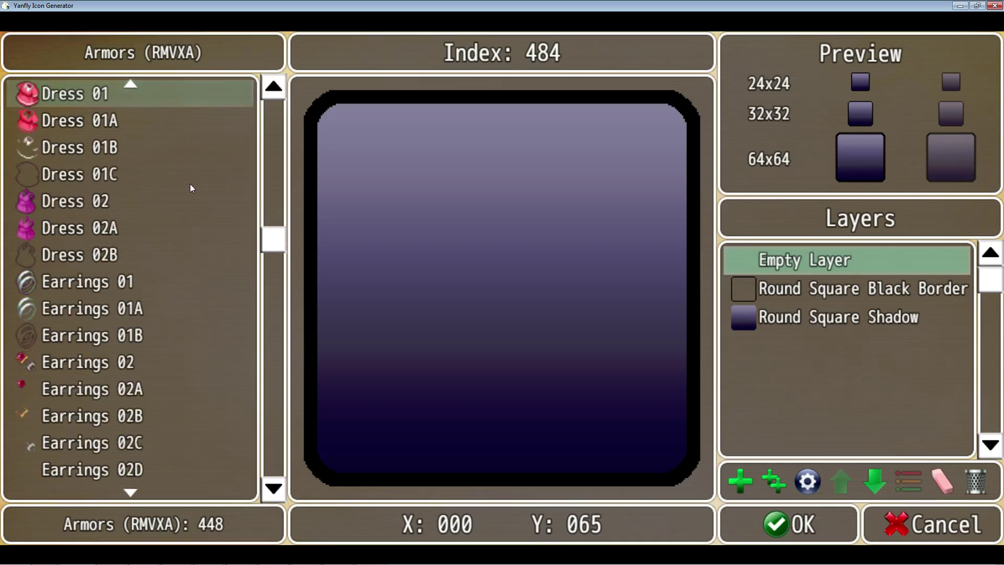
{"action": "scroll", "coordinate": [109, 204], "scroll_direction": "down", "scroll_amount": 2}
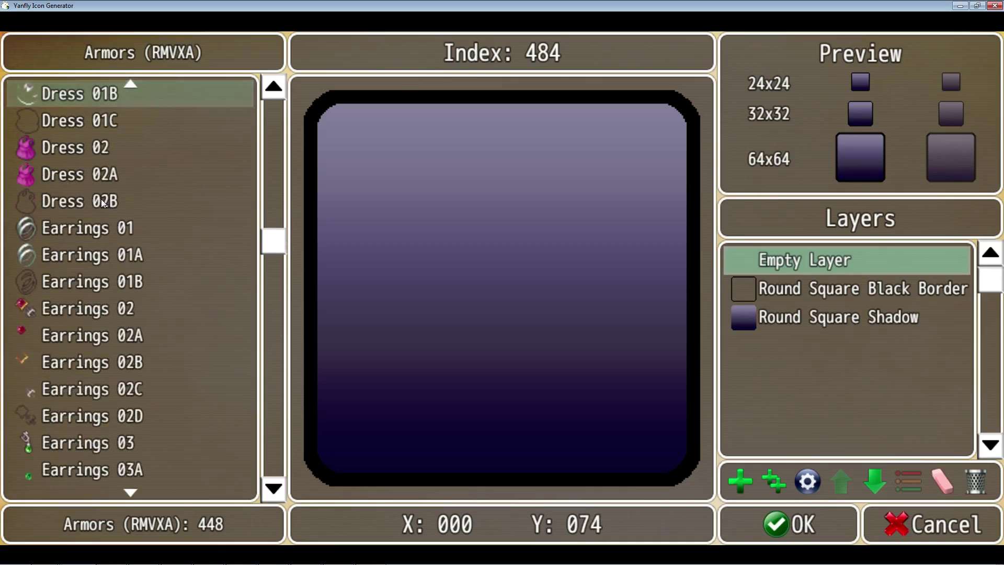
{"action": "scroll", "coordinate": [109, 240], "scroll_direction": "down", "scroll_amount": 1}
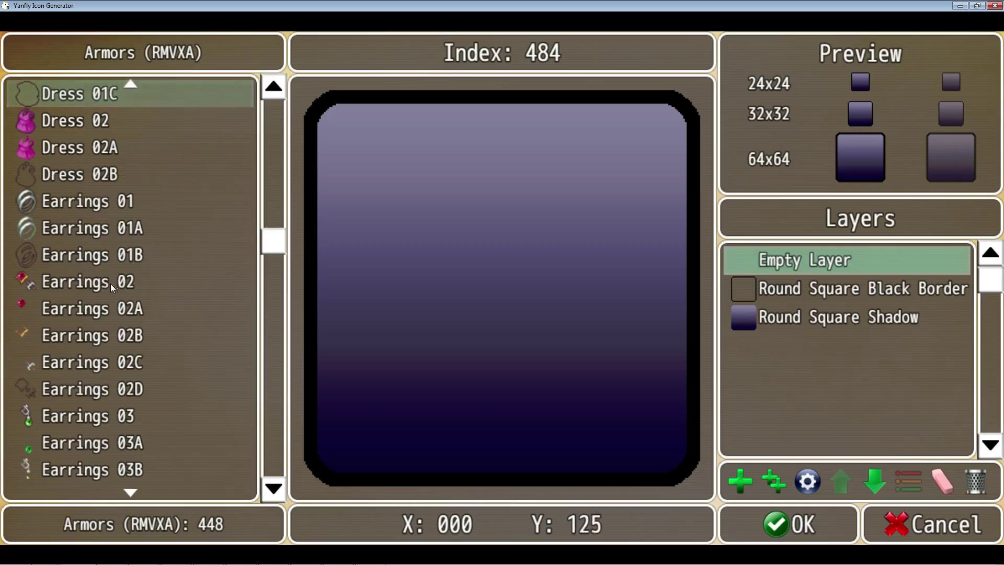
{"action": "scroll", "coordinate": [87, 300], "scroll_direction": "down", "scroll_amount": 2}
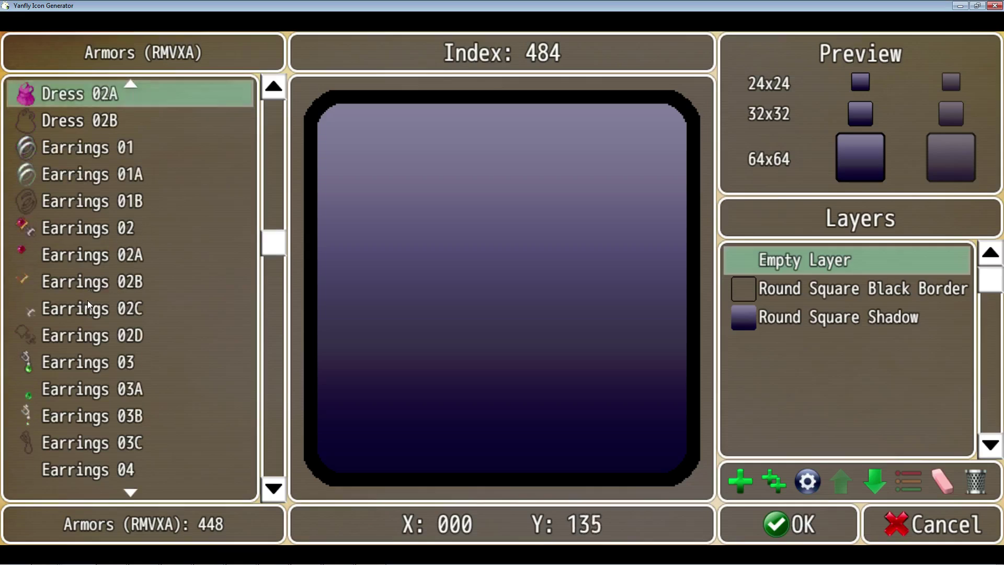
Step: Compare Earrings 02 and variants 02A–02C on the empty layer, settling on Earrings 02D
{"action": "left_click", "coordinate": [60, 233]}
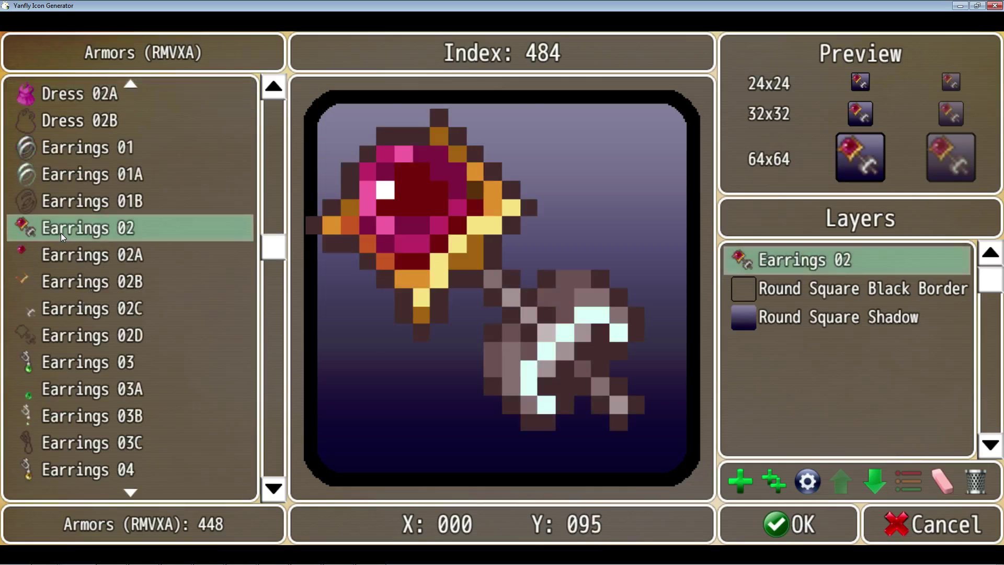
{"action": "left_click", "coordinate": [50, 257]}
{"action": "left_click", "coordinate": [58, 283]}
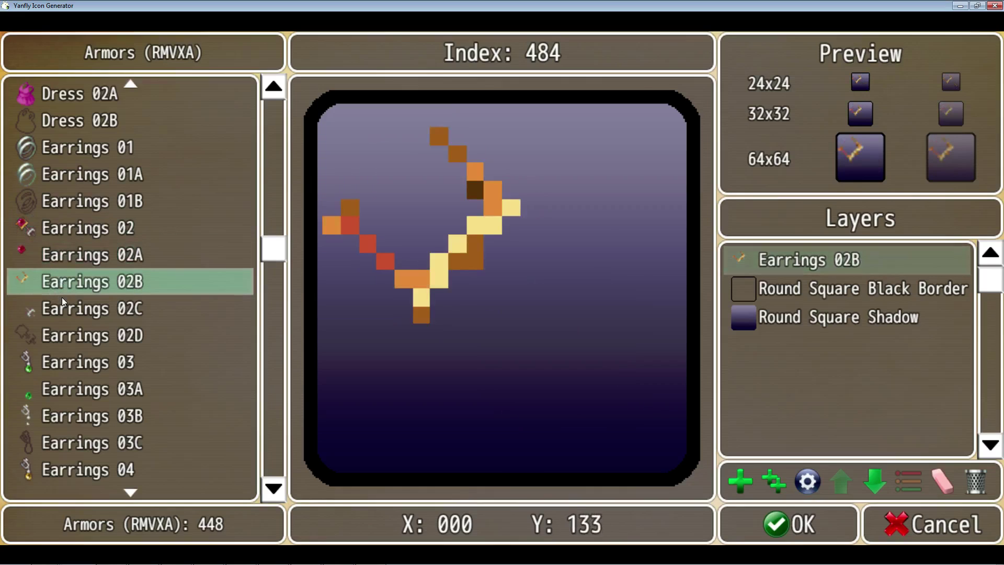
{"action": "left_click", "coordinate": [62, 308]}
{"action": "left_click", "coordinate": [64, 255]}
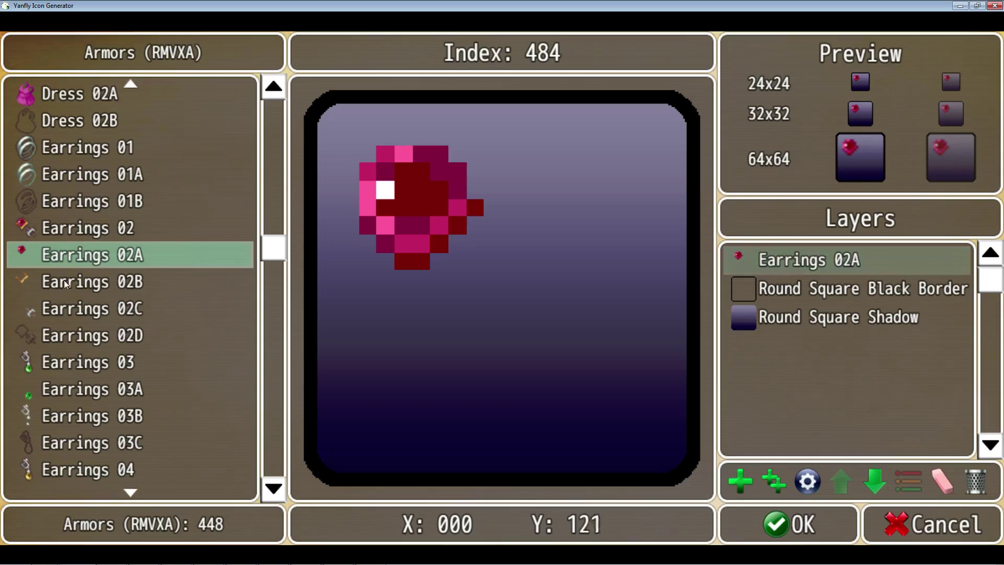
{"action": "left_click", "coordinate": [62, 235]}
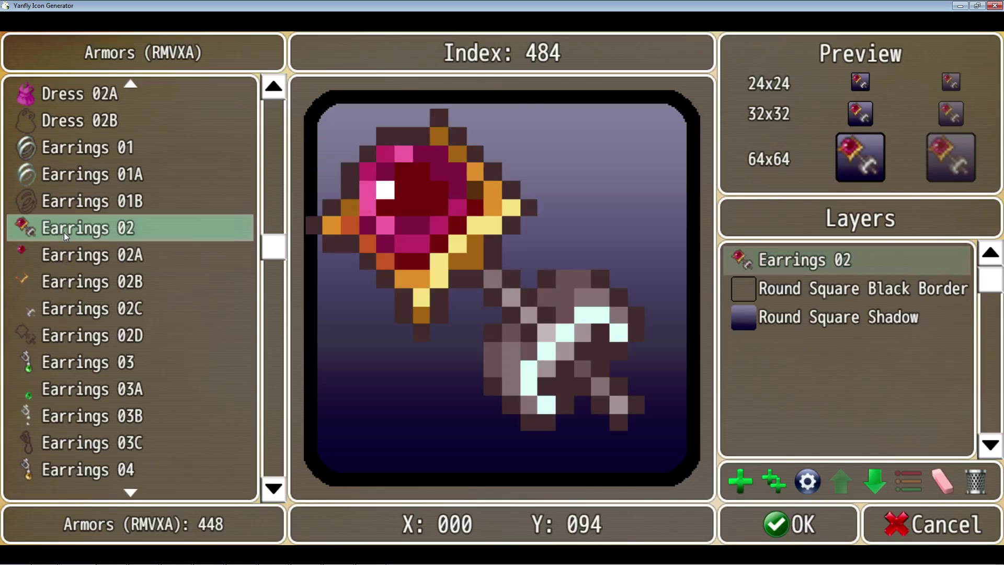
{"action": "left_click", "coordinate": [69, 257]}
{"action": "left_click", "coordinate": [67, 281]}
{"action": "left_click", "coordinate": [68, 307]}
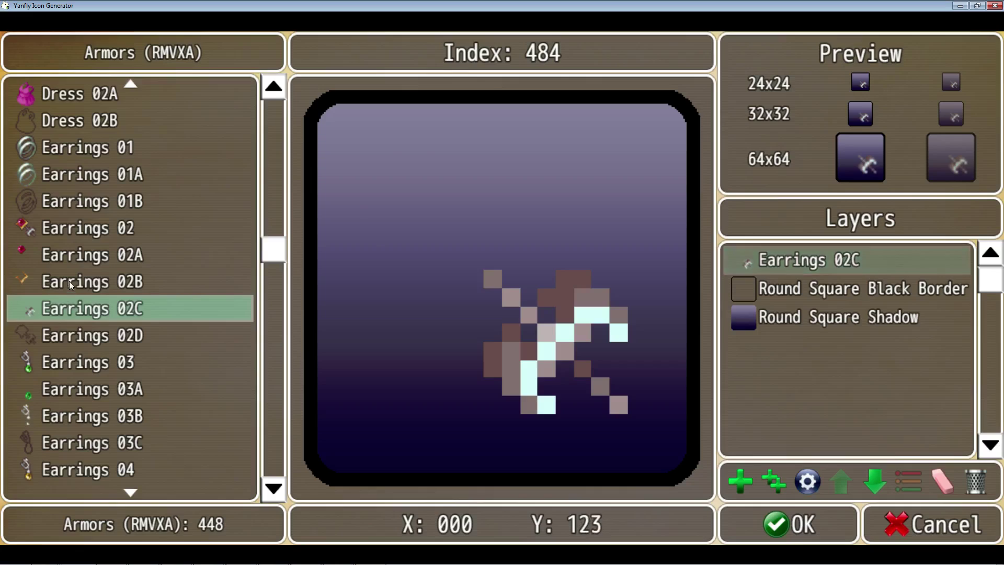
{"action": "left_click", "coordinate": [69, 281]}
{"action": "left_click", "coordinate": [74, 248]}
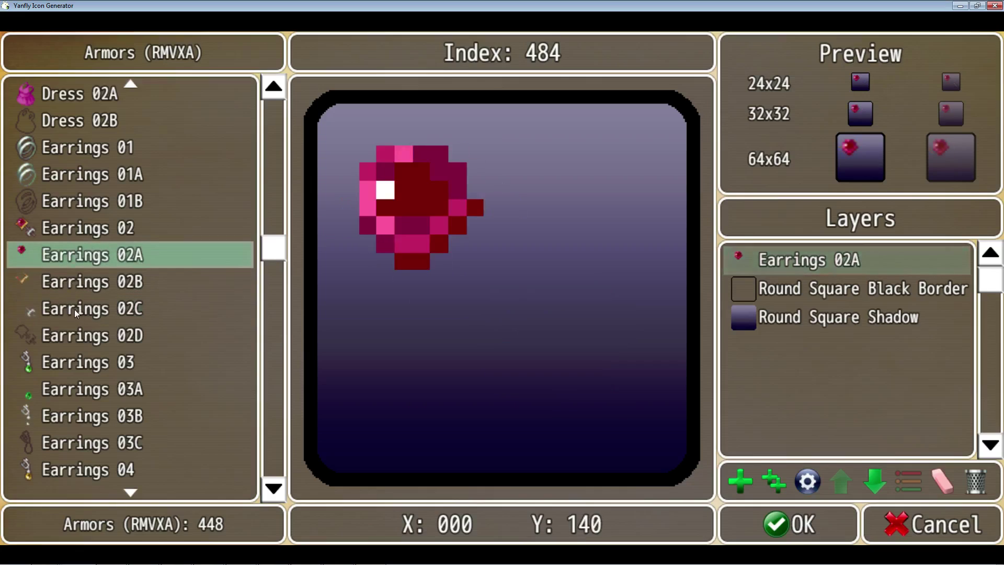
{"action": "left_click", "coordinate": [111, 307]}
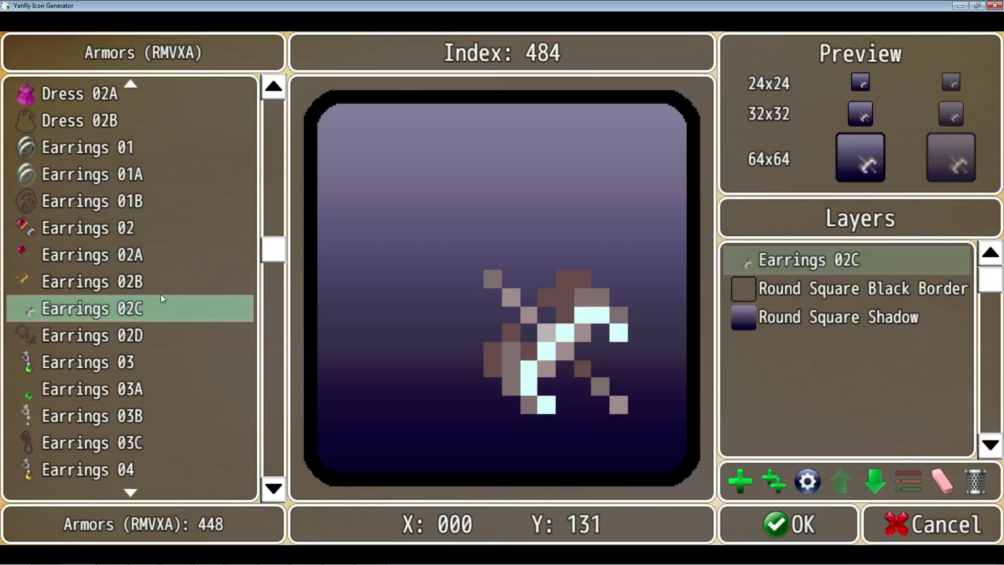
{"action": "left_click", "coordinate": [73, 339]}
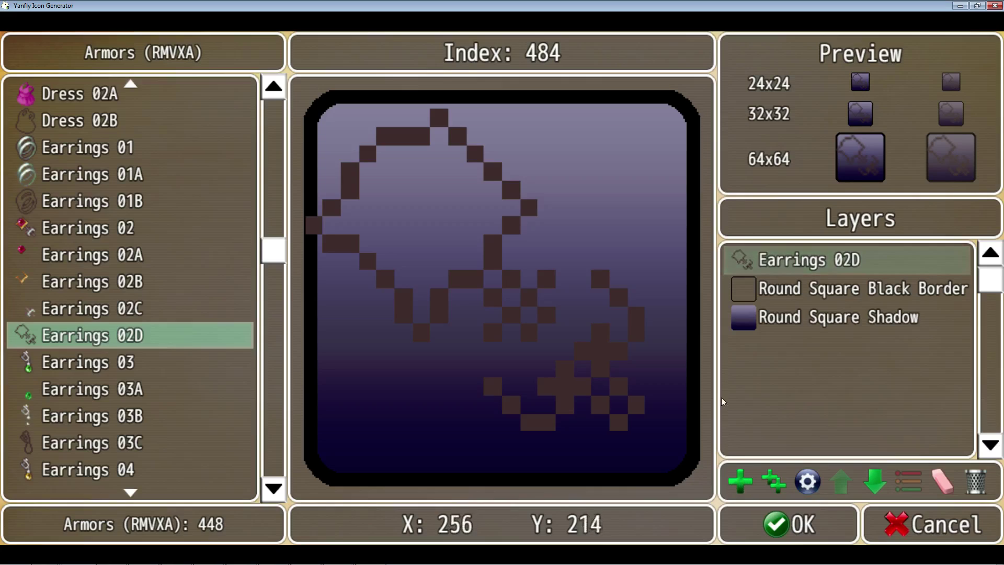
Step: Stack Earrings 02C, 02B and 02A on new layers, add an empty top layer, and select 02A
{"action": "left_click", "coordinate": [740, 481]}
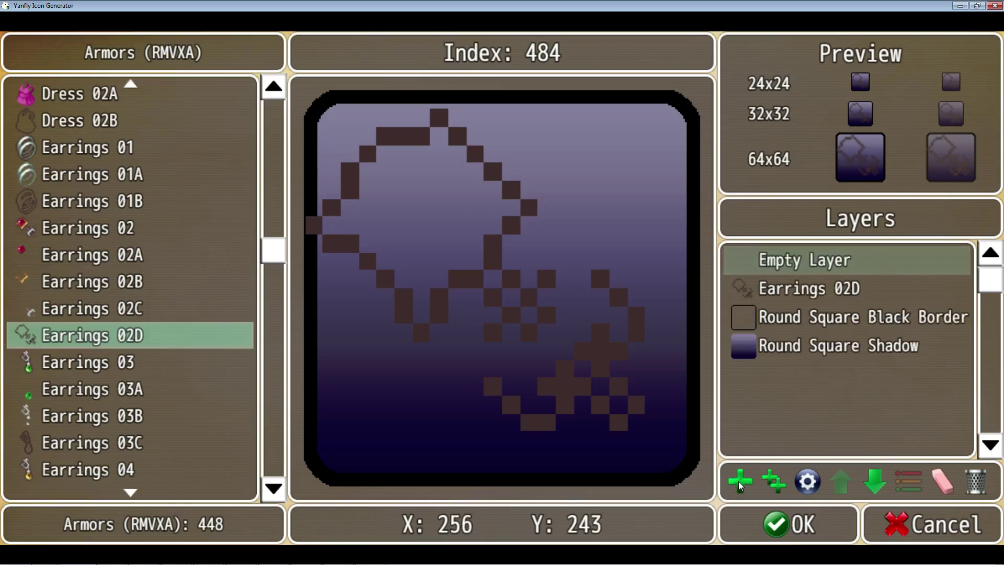
{"action": "left_click", "coordinate": [84, 308]}
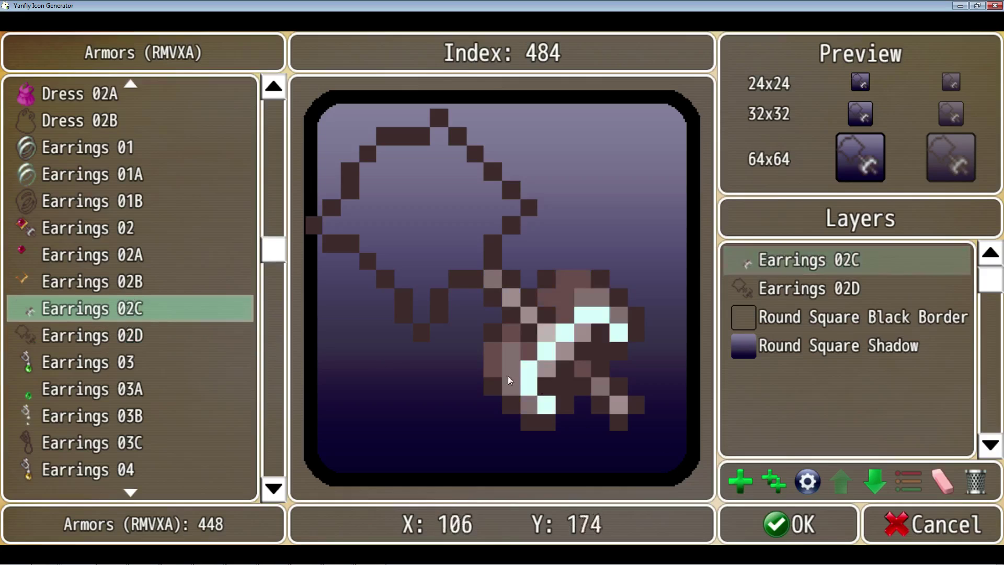
{"action": "left_click", "coordinate": [744, 484]}
{"action": "left_click", "coordinate": [84, 281]}
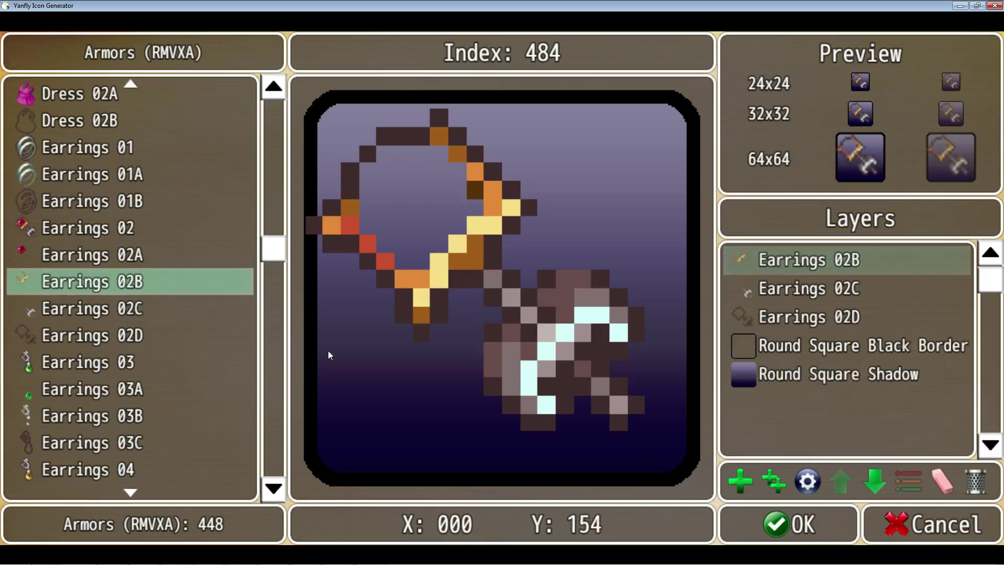
{"action": "left_click", "coordinate": [147, 256]}
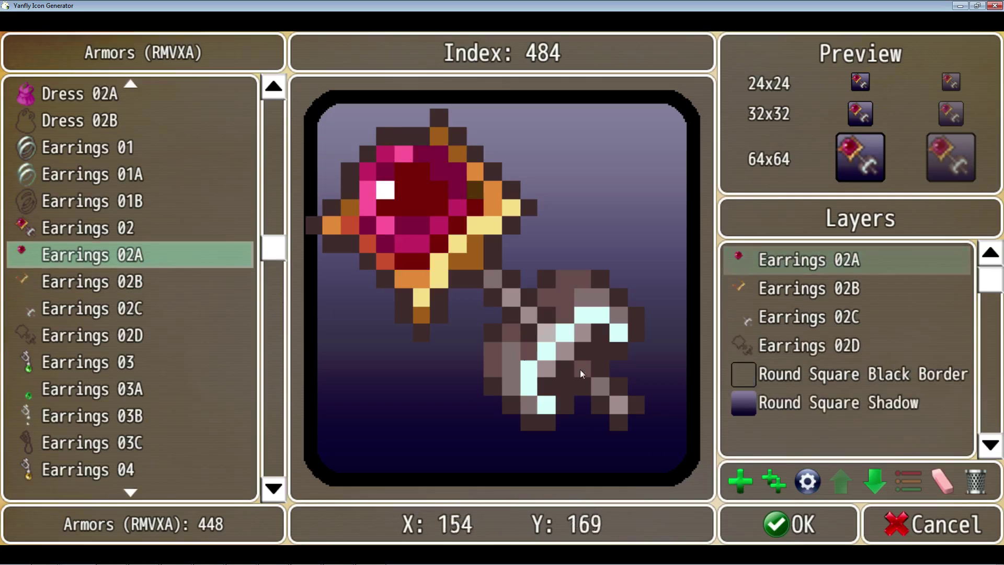
{"action": "left_click", "coordinate": [740, 482]}
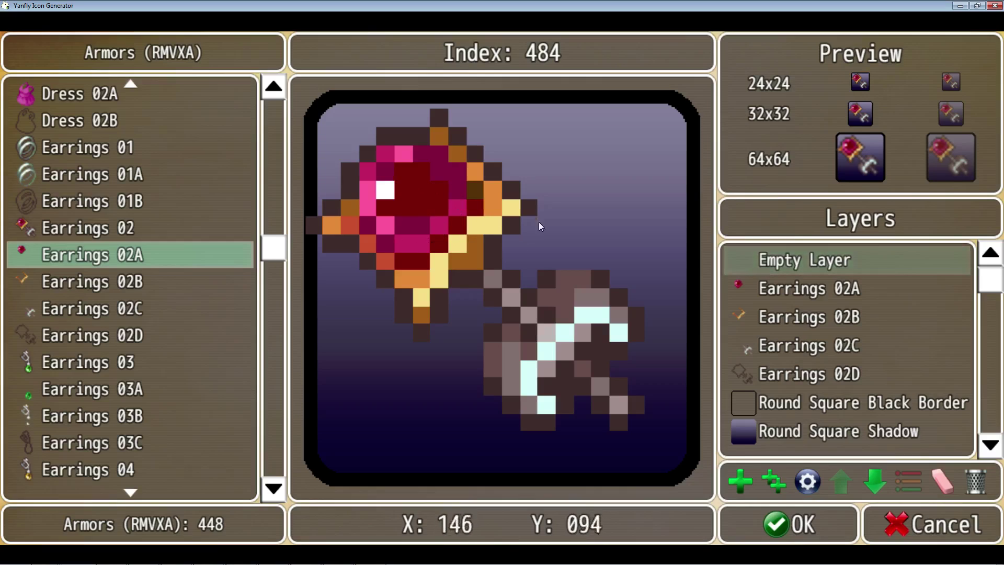
{"action": "left_click", "coordinate": [776, 286]}
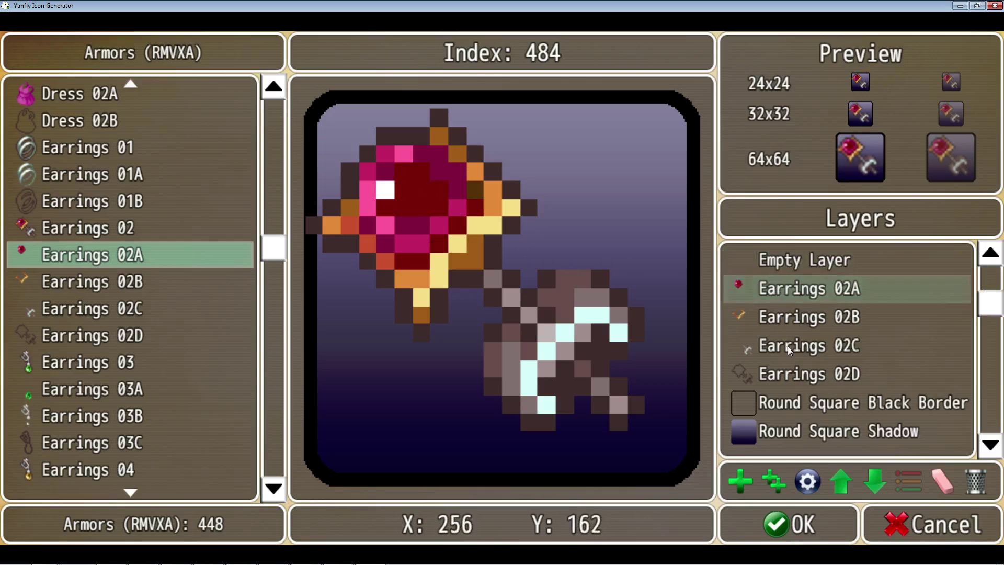
Step: In the Earrings 02A layer settings, test lower opacity values, then restore opacity to 255
{"action": "left_click", "coordinate": [807, 484]}
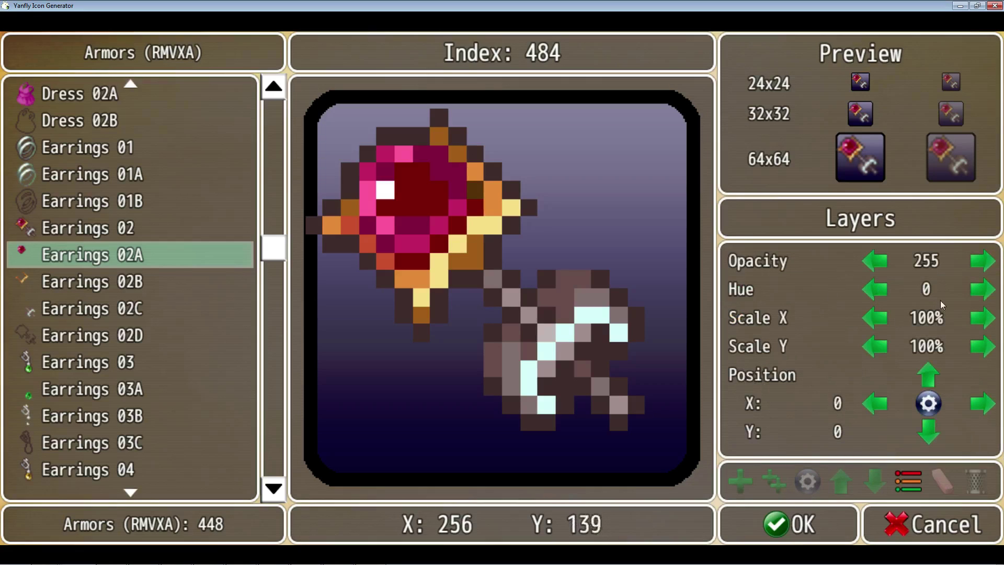
{"action": "left_click", "coordinate": [874, 262]}
{"action": "left_click", "coordinate": [875, 263]}
{"action": "left_click", "coordinate": [874, 263]}
{"action": "left_click", "coordinate": [879, 264]}
{"action": "left_click", "coordinate": [882, 265]}
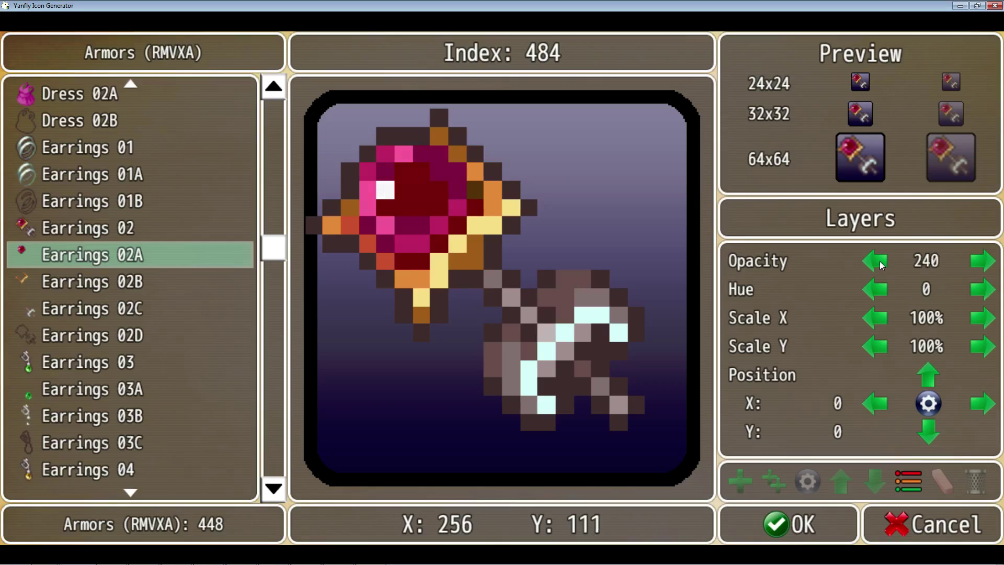
{"action": "left_click", "coordinate": [925, 261]}
{"action": "type", "text": "100"}
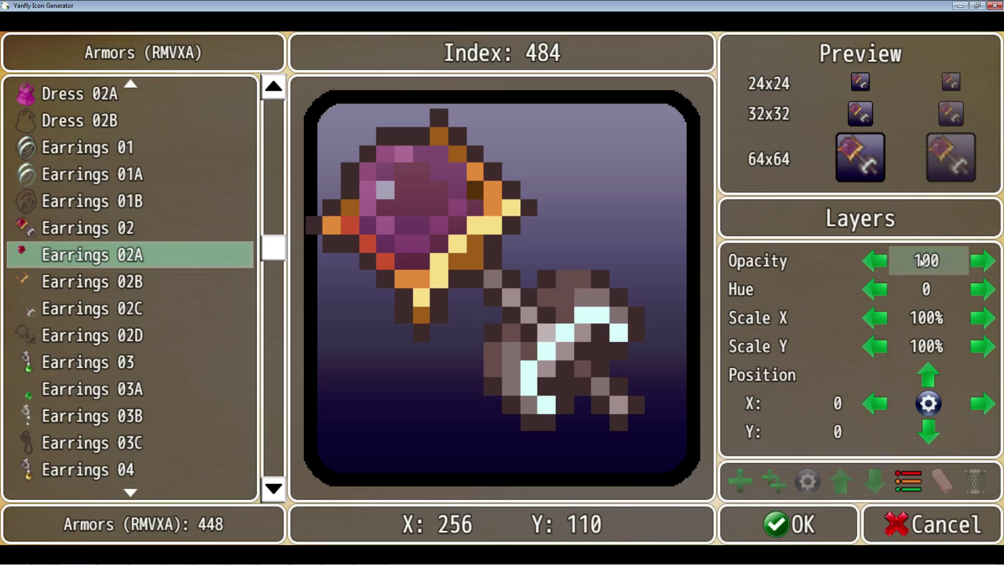
{"action": "type", "text": "255"}
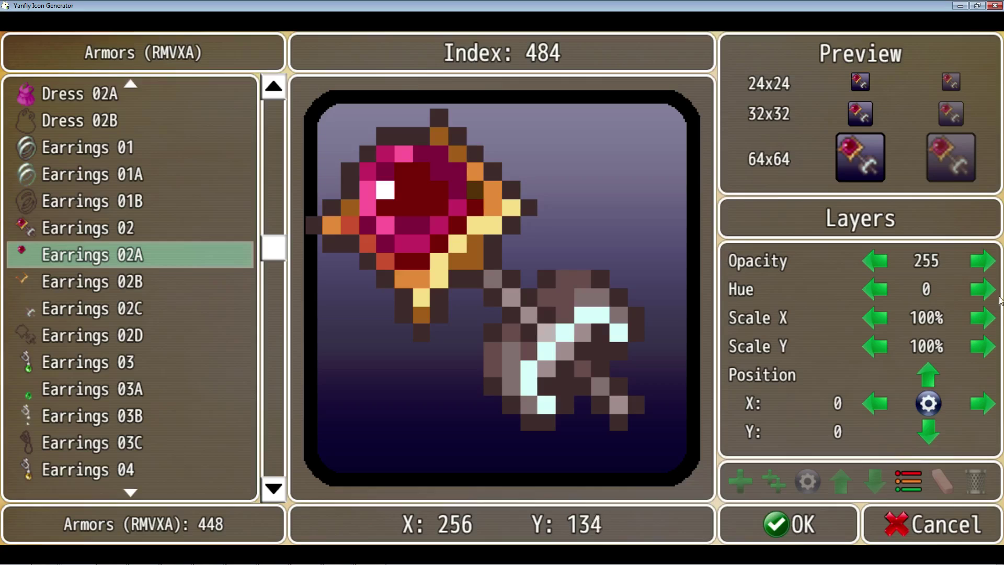
Step: Step the gem's hue up and down with the arrows, finishing at hue 100 for green
{"action": "left_click", "coordinate": [983, 291]}
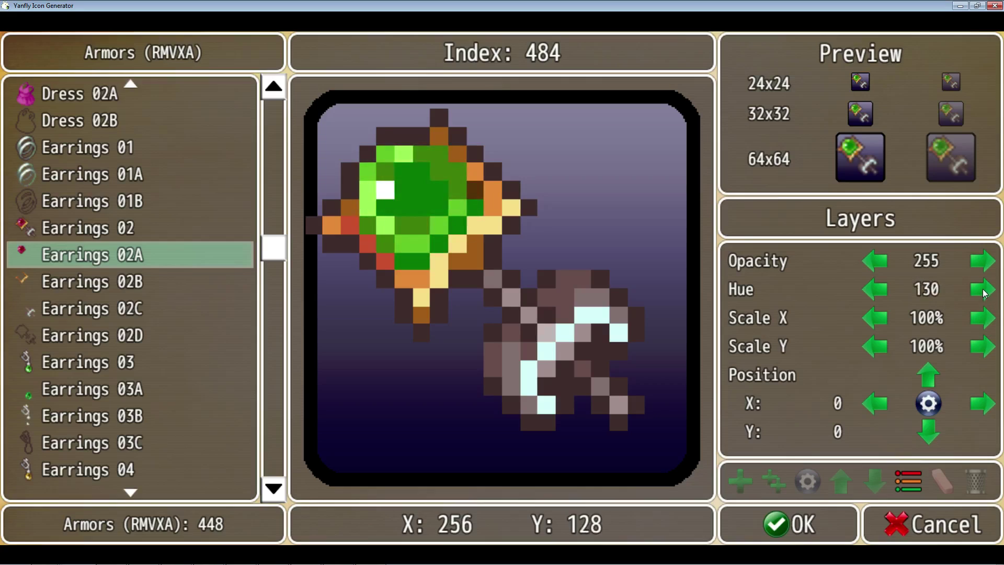
{"action": "left_click", "coordinate": [983, 291]}
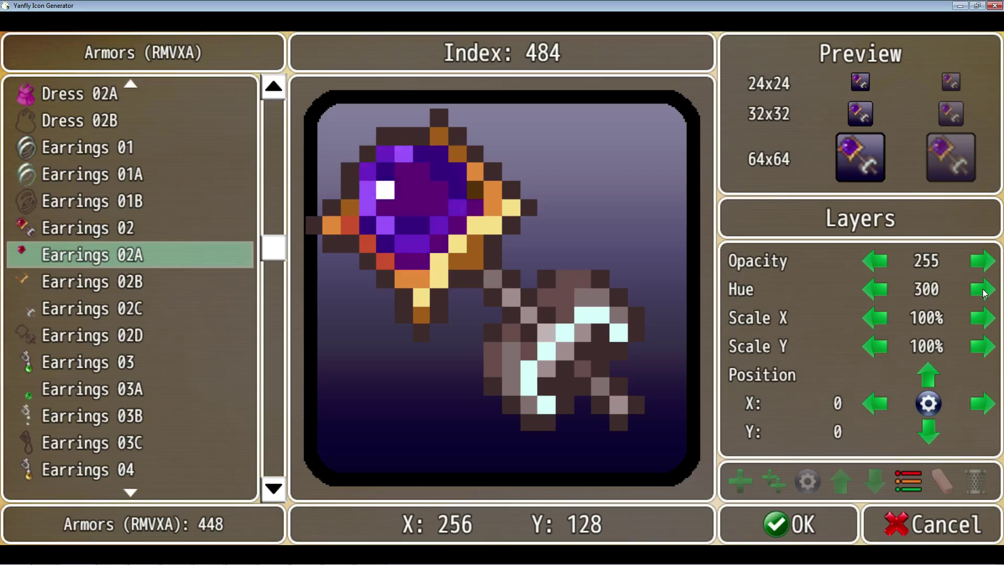
{"action": "left_click", "coordinate": [983, 290]}
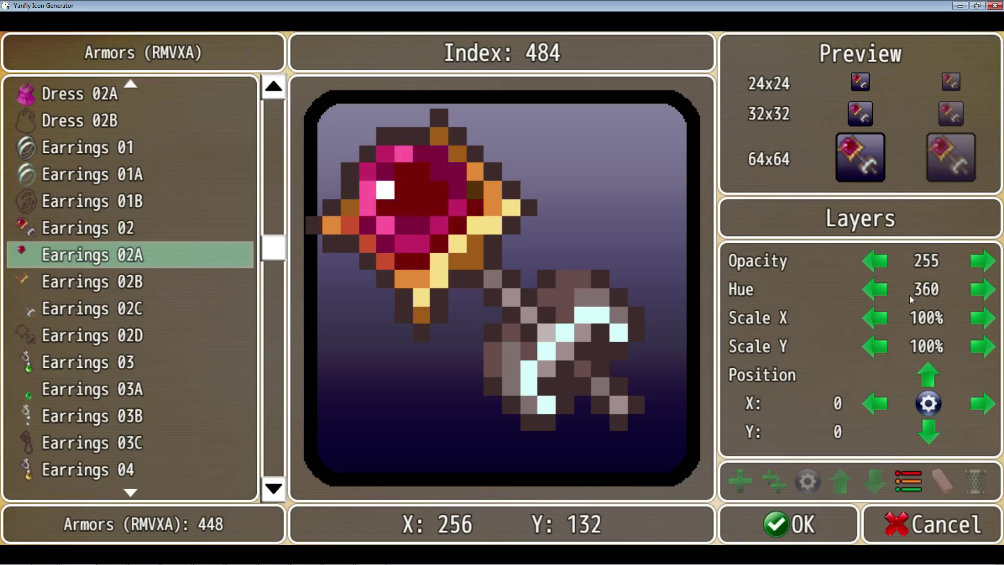
{"action": "left_click", "coordinate": [883, 290]}
{"action": "left_click", "coordinate": [883, 289]}
{"action": "left_click", "coordinate": [883, 289]}
{"action": "left_click", "coordinate": [882, 289]}
{"action": "left_click", "coordinate": [980, 291]}
{"action": "left_click", "coordinate": [980, 290]}
{"action": "left_click", "coordinate": [885, 287]}
{"action": "left_click", "coordinate": [886, 287]}
{"action": "left_click", "coordinate": [886, 287]}
{"action": "left_click", "coordinate": [979, 292]}
{"action": "left_click", "coordinate": [980, 290]}
{"action": "left_click", "coordinate": [980, 291]}
{"action": "left_click", "coordinate": [980, 291]}
{"action": "left_click", "coordinate": [980, 290]}
{"action": "left_click", "coordinate": [980, 290]}
{"action": "left_click", "coordinate": [980, 291]}
{"action": "left_click", "coordinate": [980, 290]}
{"action": "left_click", "coordinate": [980, 290]}
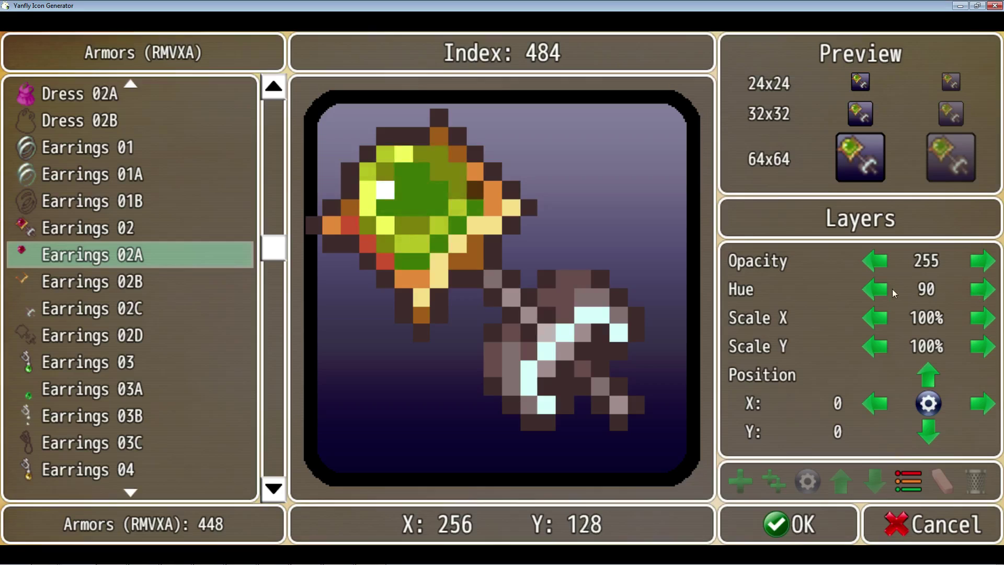
{"action": "left_click", "coordinate": [976, 291]}
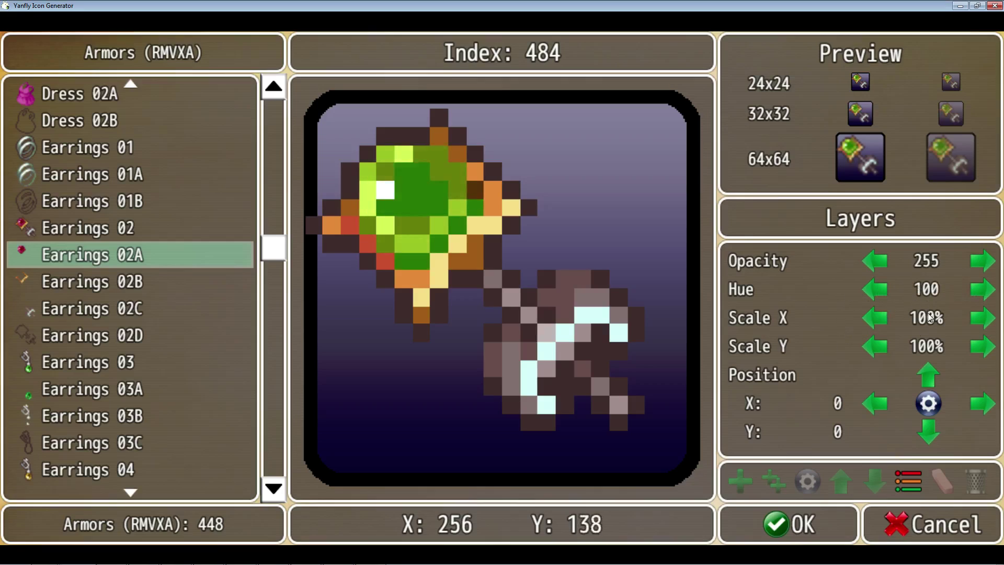
Step: Try different gem scale and position values, then restore Scale X/Y to 100 and reset the position
{"action": "left_click_drag", "start_coordinate": [880, 317], "coordinate": [872, 341]}
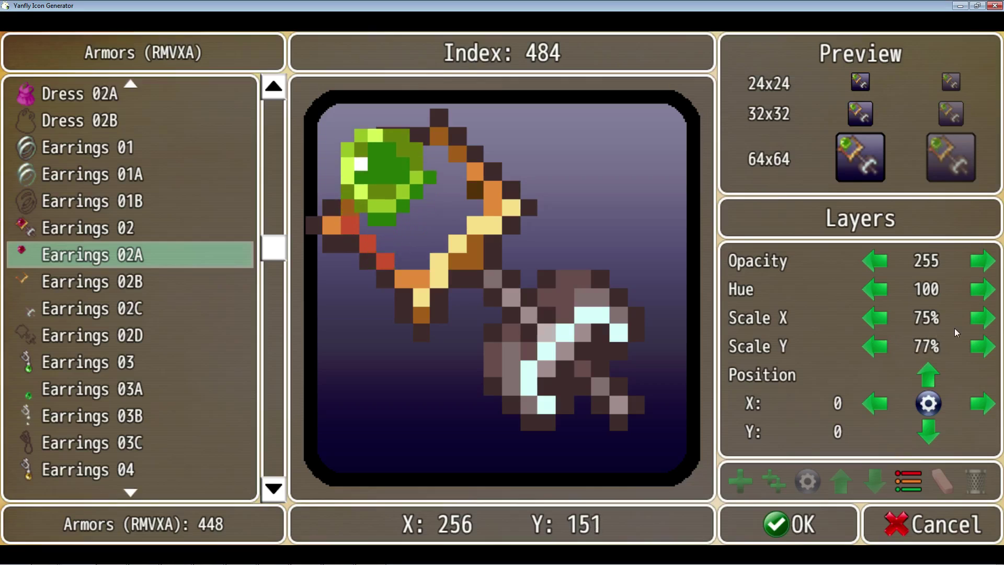
{"action": "left_click", "coordinate": [929, 312]}
{"action": "type", "text": "100"}
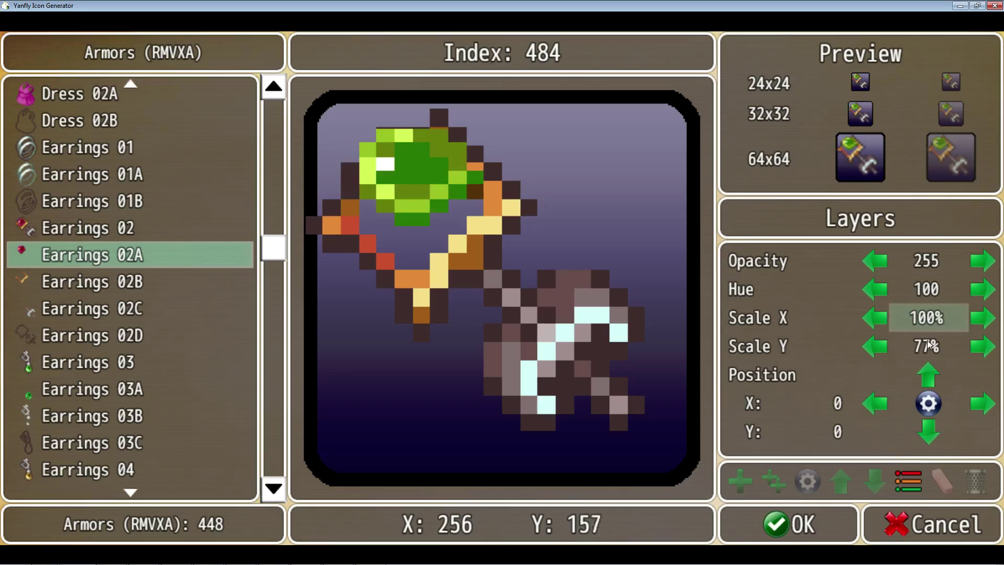
{"action": "left_click", "coordinate": [927, 346]}
{"action": "type", "text": "100"}
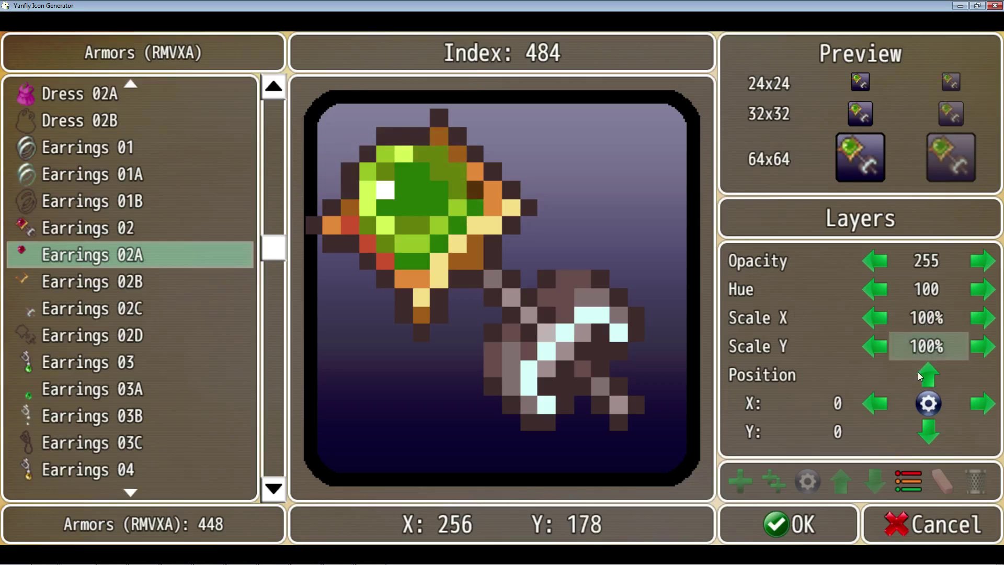
{"action": "left_click_drag", "start_coordinate": [929, 375], "coordinate": [929, 375]}
{"action": "left_click_drag", "start_coordinate": [936, 432], "coordinate": [933, 429]}
{"action": "left_click", "coordinate": [885, 401]}
{"action": "left_click_drag", "start_coordinate": [885, 400], "coordinate": [884, 401]}
{"action": "left_click", "coordinate": [928, 402]}
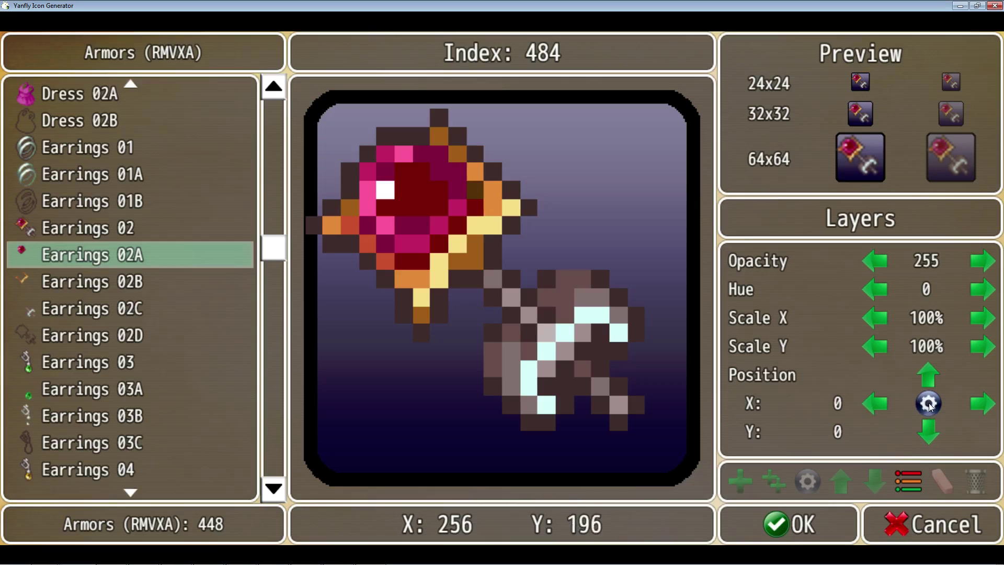
Step: Adjust the gem's hue down to 40, then back up to 60 for an olive tint
{"action": "left_click_drag", "start_coordinate": [973, 292], "coordinate": [974, 292]}
{"action": "left_click_drag", "start_coordinate": [886, 287], "coordinate": [885, 287]}
{"action": "left_click", "coordinate": [886, 287]}
{"action": "left_click_drag", "start_coordinate": [987, 291], "coordinate": [979, 292]}
{"action": "left_click", "coordinate": [883, 290]}
{"action": "left_click", "coordinate": [980, 292]}
{"action": "left_click", "coordinate": [979, 292]}
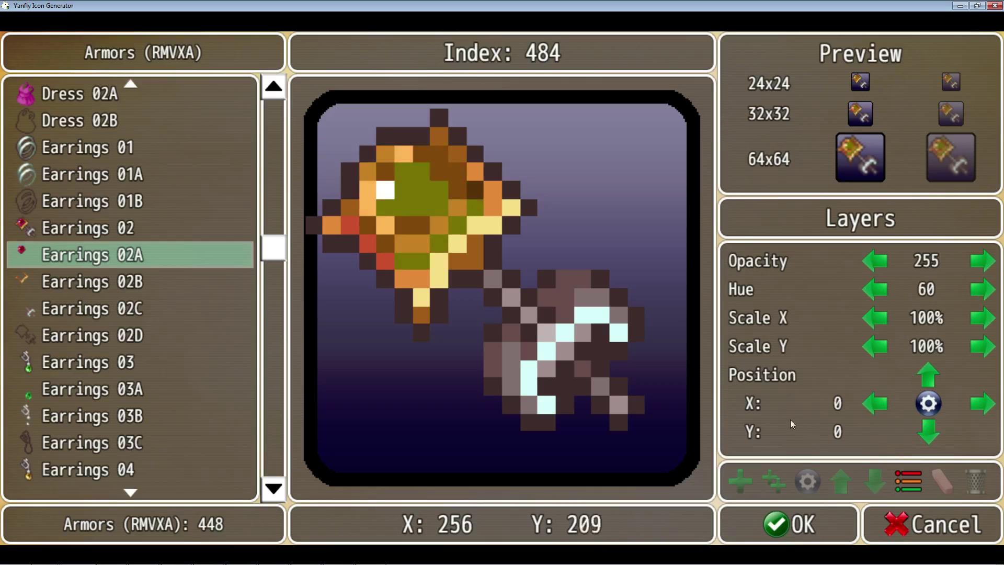
Step: Select the Earrings 02B layer and raise its hue to tint the setting lime green
{"action": "left_click", "coordinate": [911, 485]}
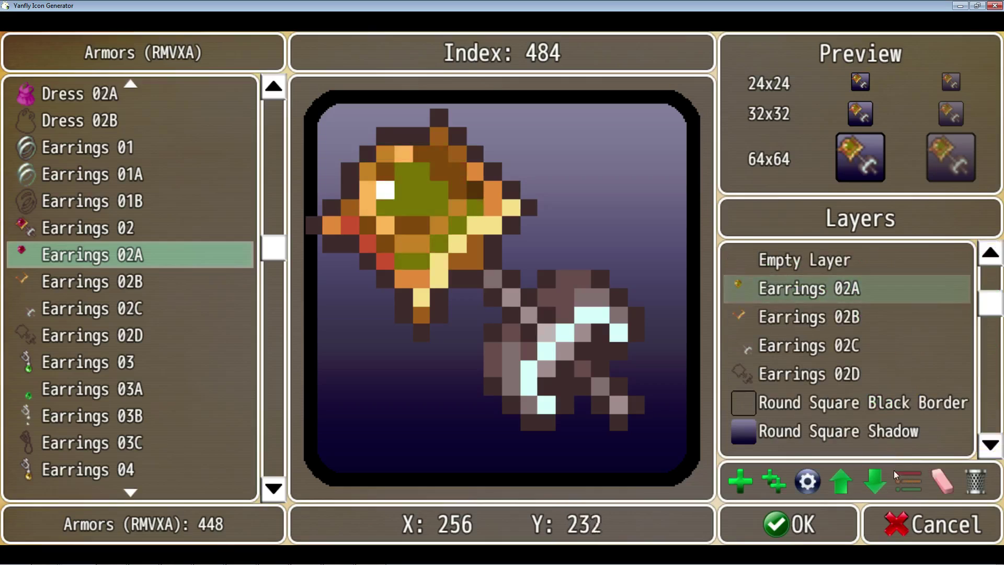
{"action": "left_click", "coordinate": [808, 482]}
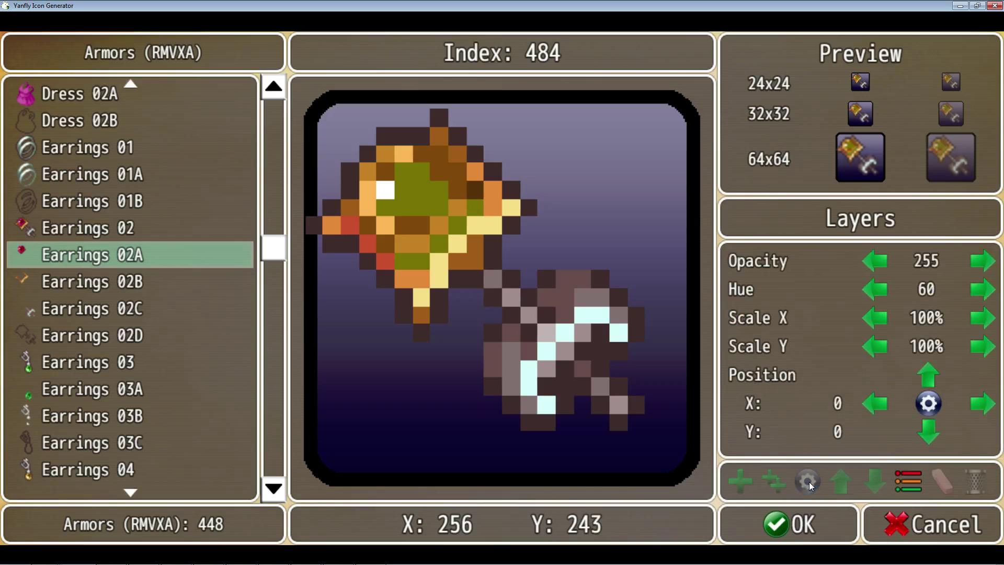
{"action": "left_click", "coordinate": [913, 482]}
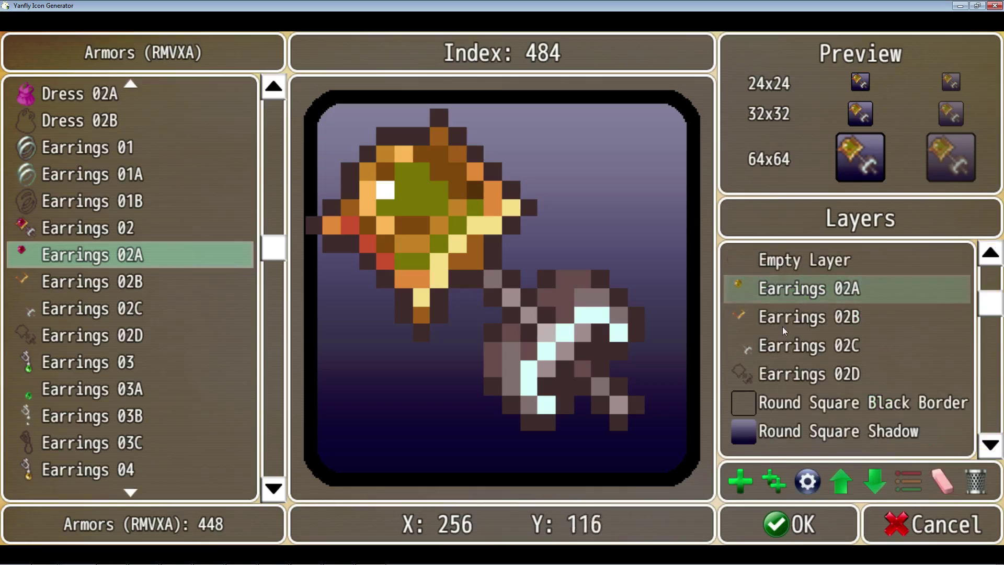
{"action": "left_click", "coordinate": [809, 482]}
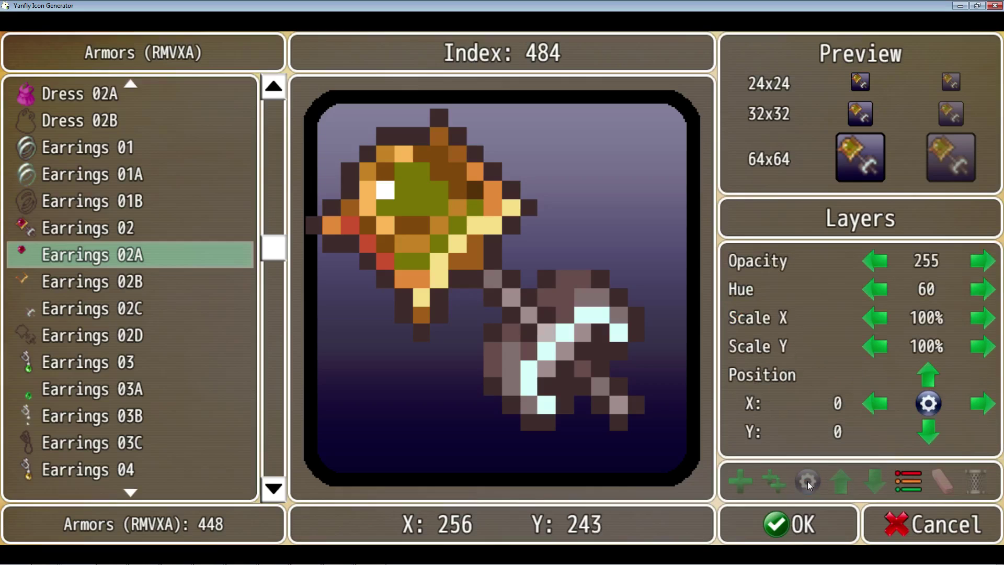
{"action": "left_click", "coordinate": [912, 482]}
{"action": "left_click", "coordinate": [809, 482]}
{"action": "left_click", "coordinate": [909, 482]}
{"action": "key", "text": "Down"}
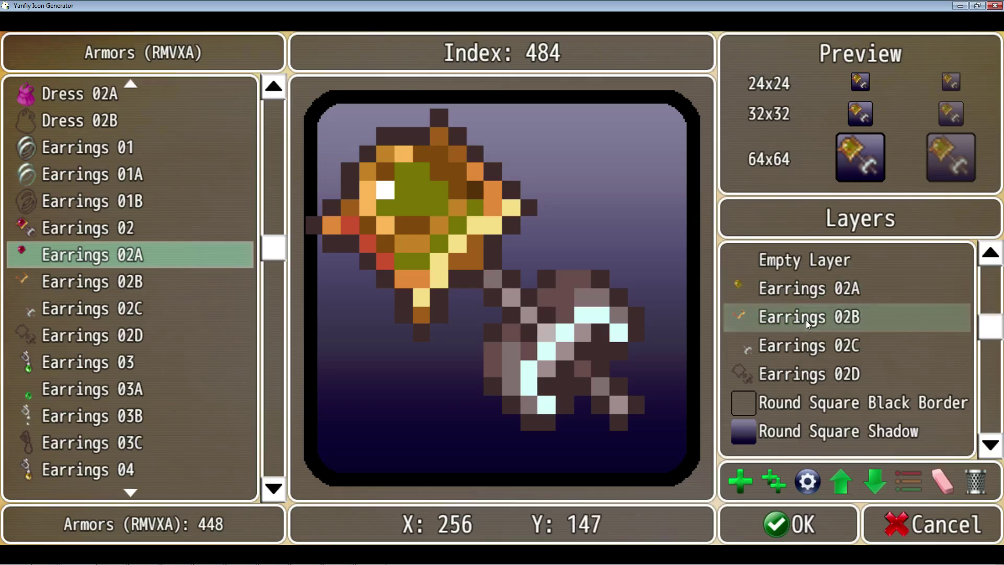
{"action": "left_click", "coordinate": [809, 482]}
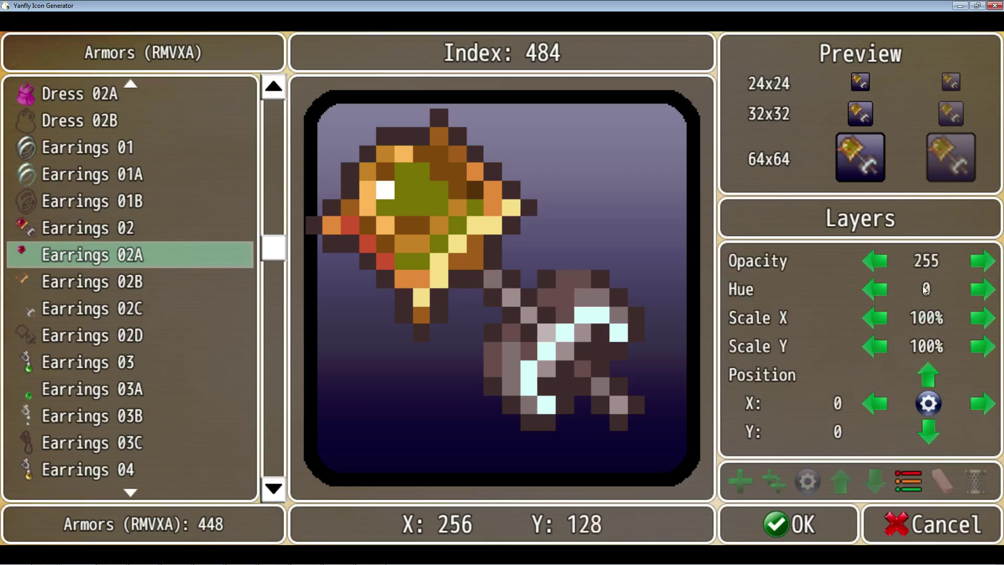
{"action": "left_click", "coordinate": [976, 292]}
{"action": "left_click", "coordinate": [976, 292]}
{"action": "left_click", "coordinate": [976, 292]}
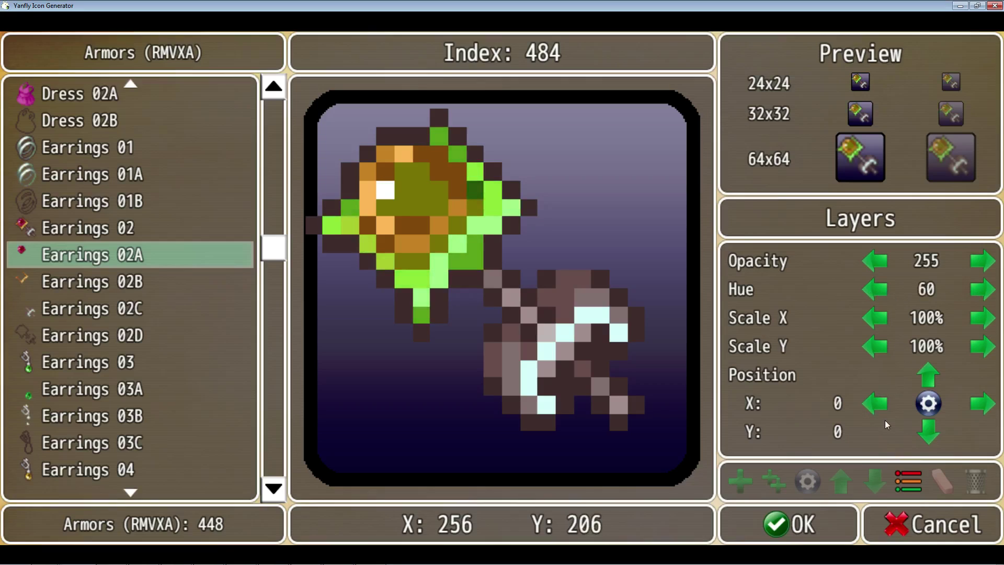
Step: Select the Earrings 02C layer and adjust its hue up and back down
{"action": "left_click", "coordinate": [901, 484]}
{"action": "left_click", "coordinate": [806, 347]}
{"action": "left_click", "coordinate": [808, 483]}
{"action": "left_click", "coordinate": [980, 293]}
{"action": "left_click", "coordinate": [979, 293]}
{"action": "left_click", "coordinate": [979, 293]}
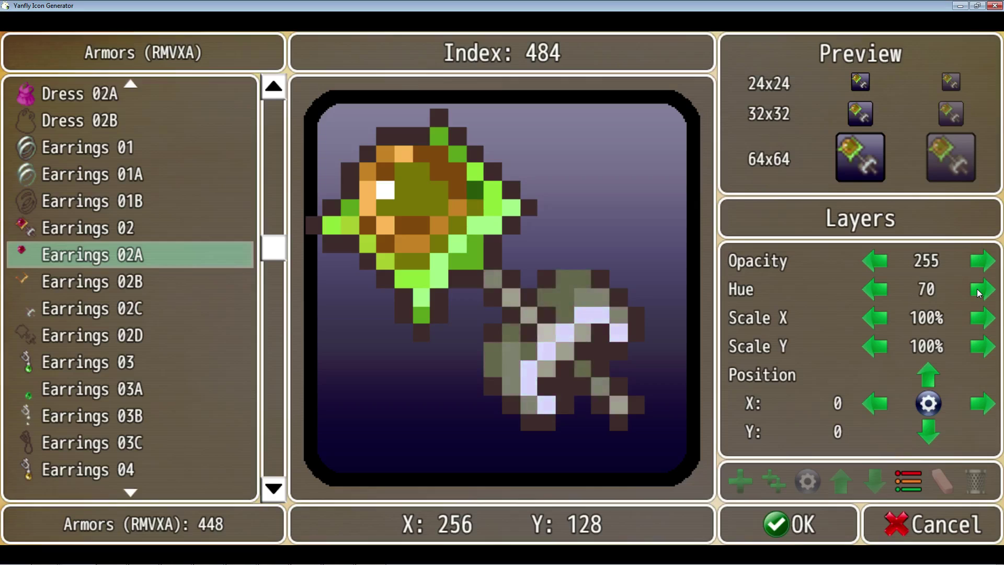
{"action": "left_click", "coordinate": [882, 293]}
{"action": "left_click", "coordinate": [882, 294]}
{"action": "left_click", "coordinate": [883, 293]}
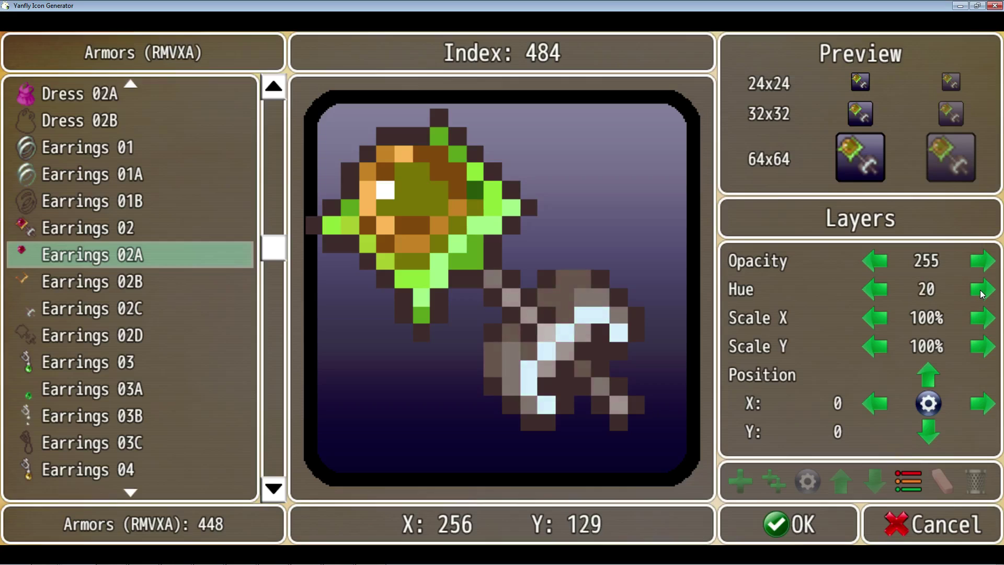
Step: Set the Earrings 02D layer's hue to 0, keeping the earring hook grey
{"action": "left_click", "coordinate": [907, 482]}
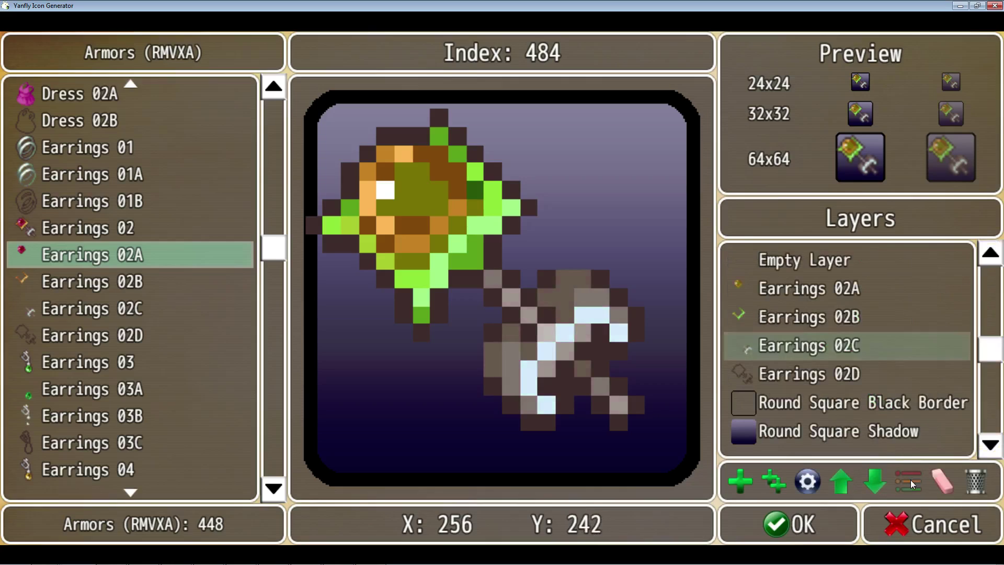
{"action": "left_click", "coordinate": [810, 375]}
{"action": "left_click", "coordinate": [808, 482]}
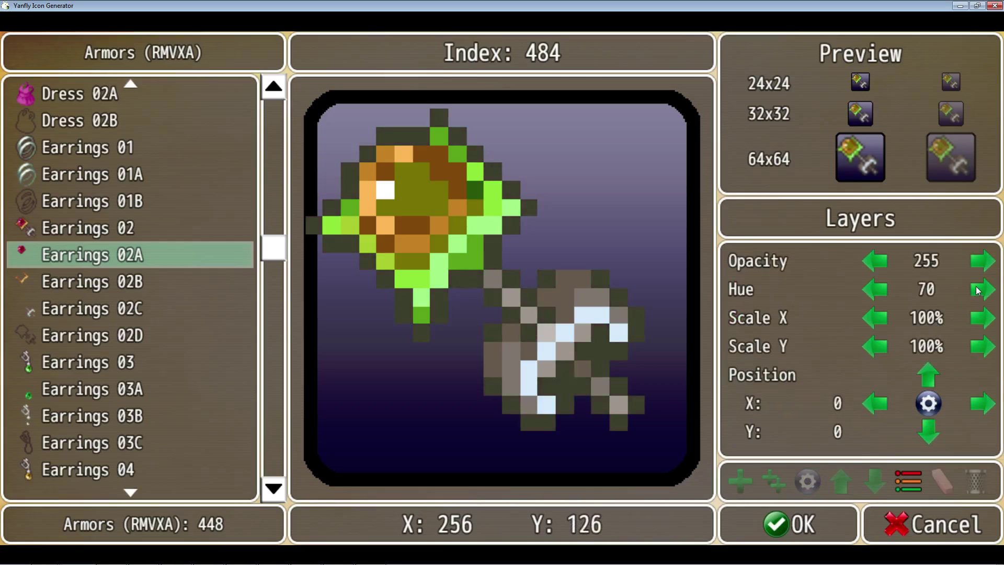
{"action": "left_click", "coordinate": [880, 289]}
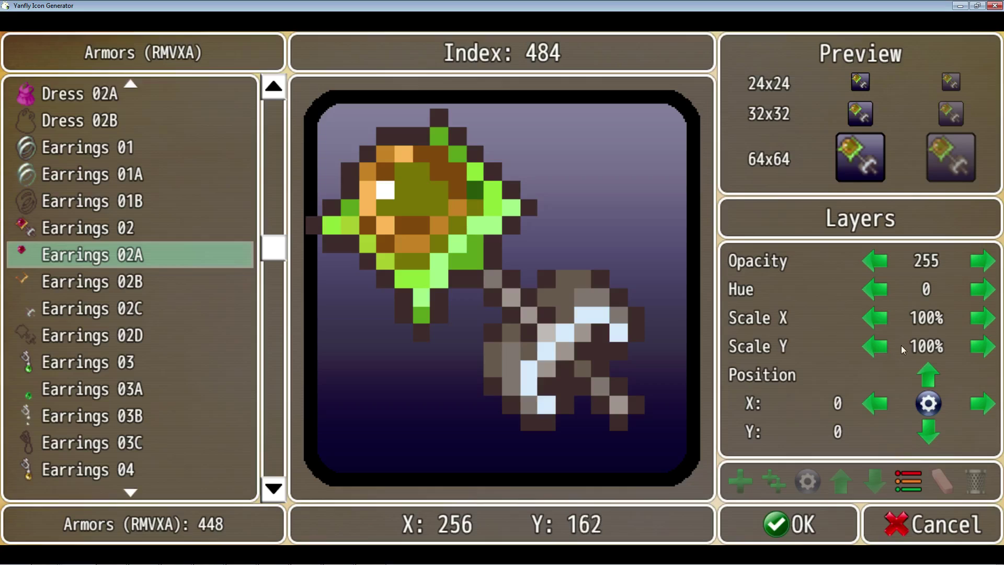
{"action": "left_click", "coordinate": [894, 479]}
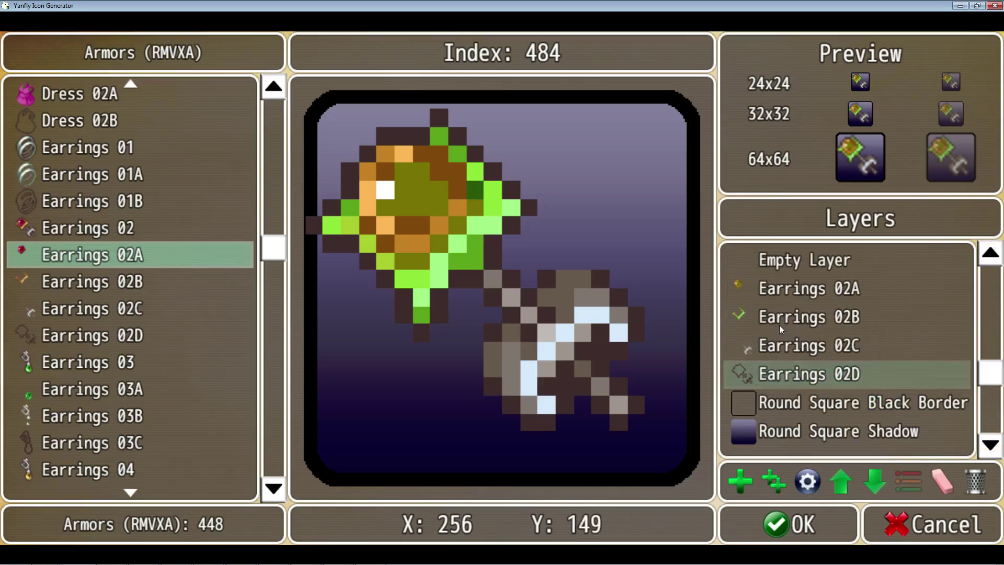
{"action": "key", "text": "Down"}
{"action": "key", "text": "Down"}
{"action": "key", "text": "Down"}
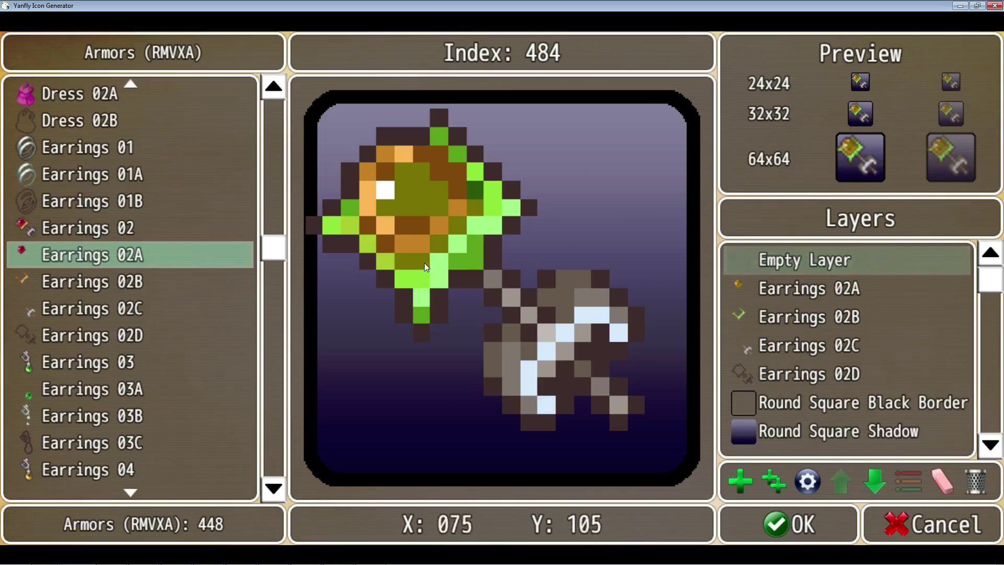
Step: Set the Earrings 02A layer's hue to 110 to turn the gem green
{"action": "left_click", "coordinate": [801, 295]}
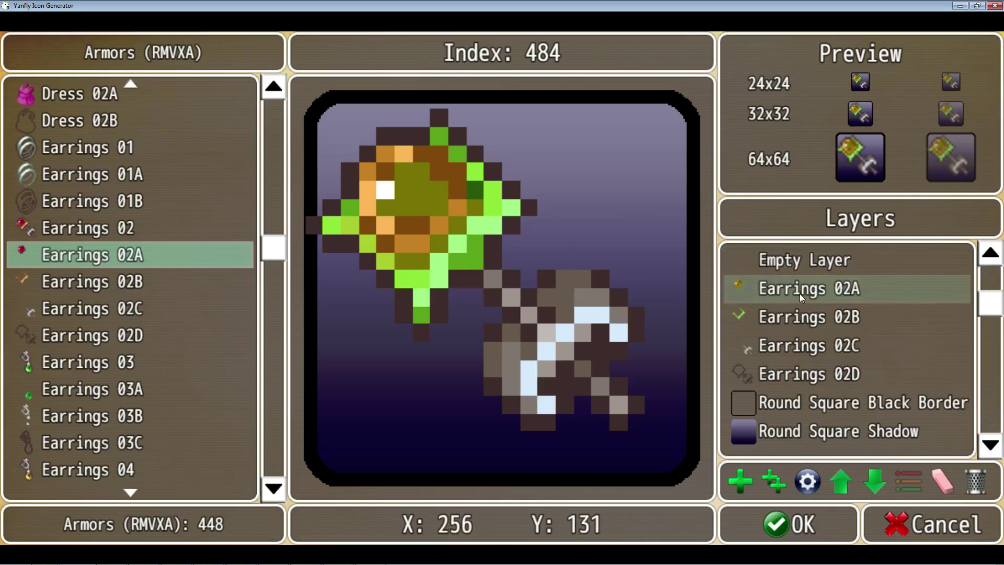
{"action": "left_click", "coordinate": [811, 473]}
{"action": "left_click", "coordinate": [982, 291]}
{"action": "left_click", "coordinate": [981, 291]}
{"action": "left_click", "coordinate": [982, 291]}
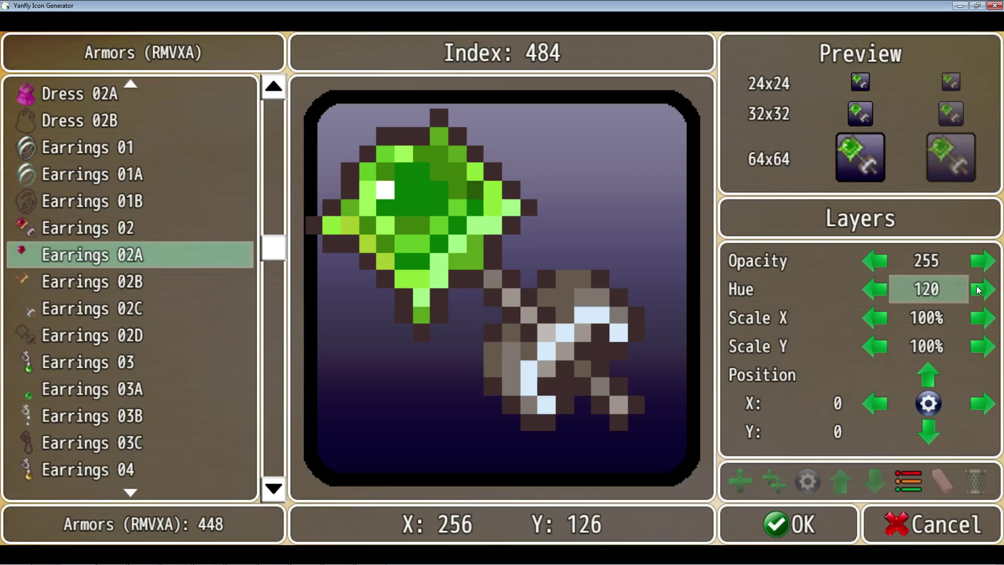
{"action": "left_click", "coordinate": [982, 290]}
{"action": "left_click", "coordinate": [870, 289]}
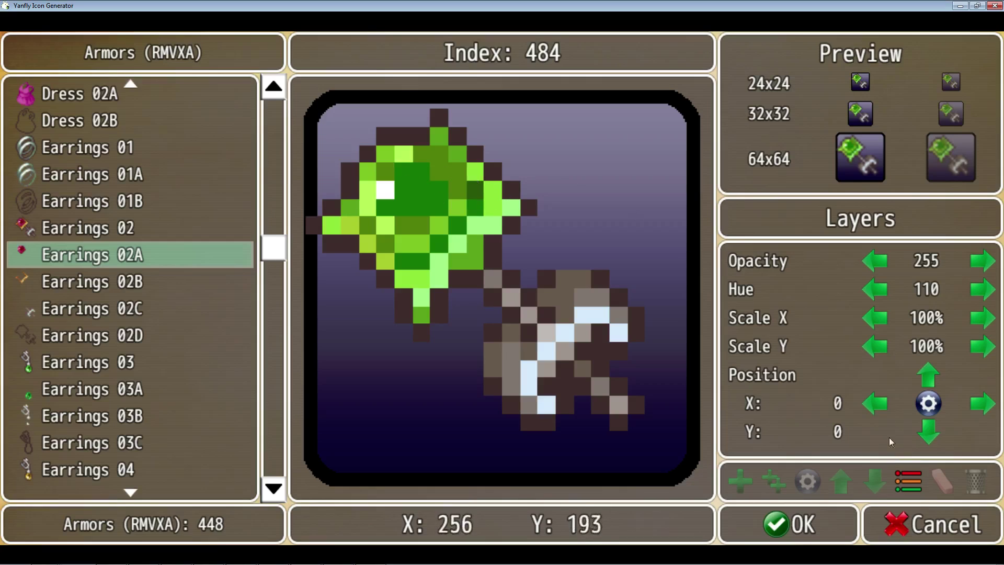
Step: Lower the Earrings 02B layer's hue to 30 for yellowish highlights
{"action": "left_click", "coordinate": [908, 480]}
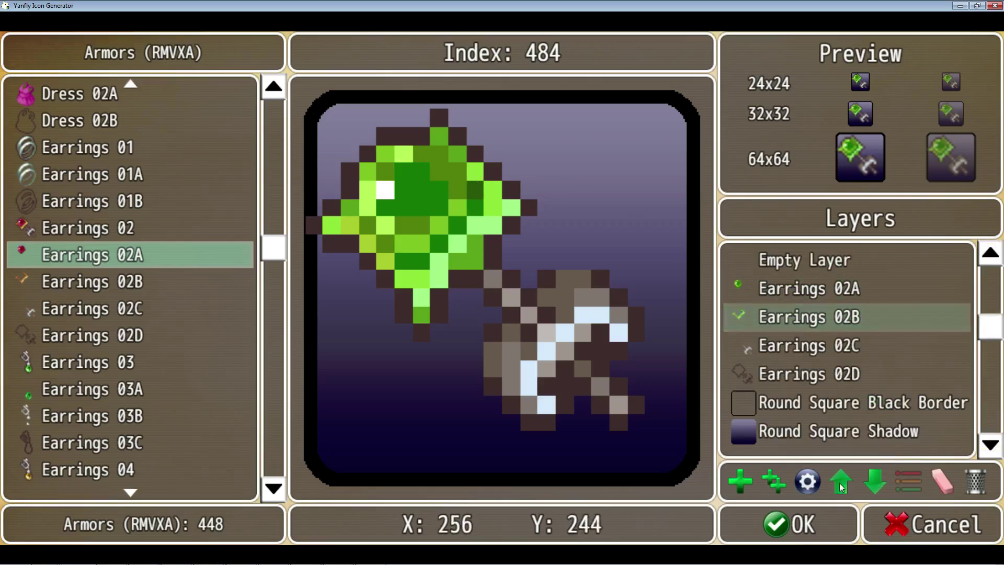
{"action": "left_click", "coordinate": [808, 317]}
{"action": "left_click", "coordinate": [876, 289]}
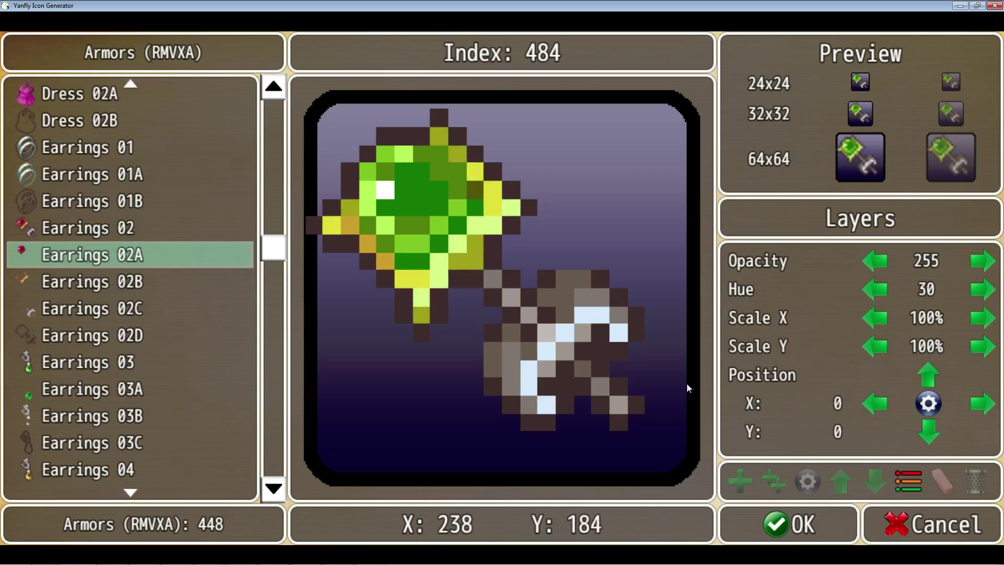
Step: Leave the earring's layer list and return to the icon category list
{"action": "left_click", "coordinate": [906, 476]}
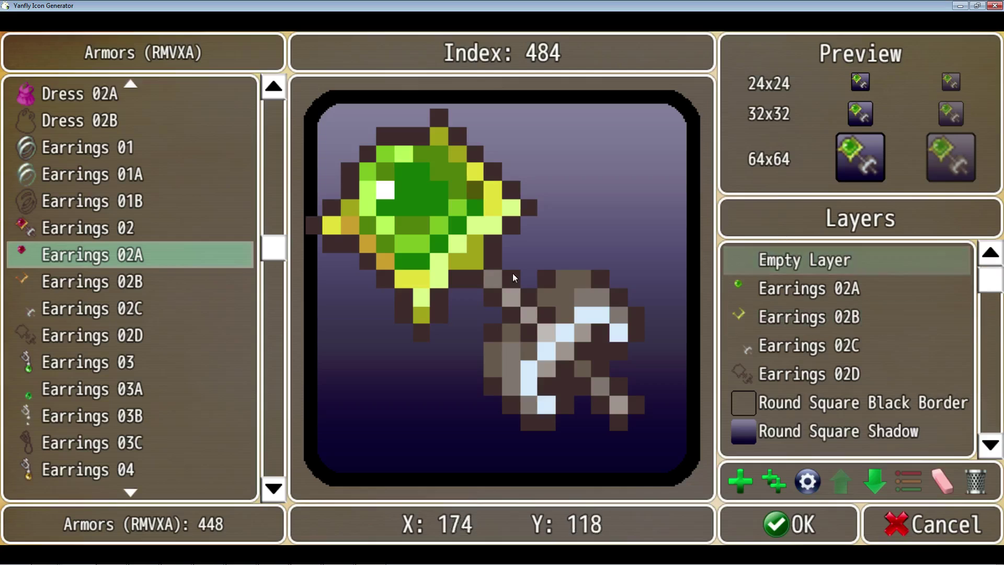
{"action": "scroll", "coordinate": [117, 87], "scroll_direction": "up", "scroll_amount": 20}
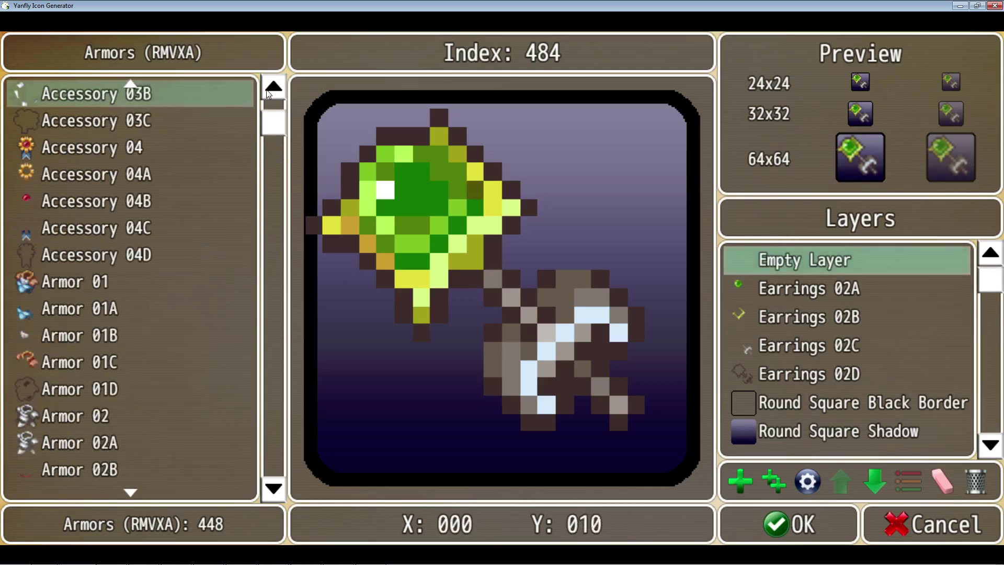
{"action": "scroll", "coordinate": [126, 105], "scroll_direction": "up", "scroll_amount": 11}
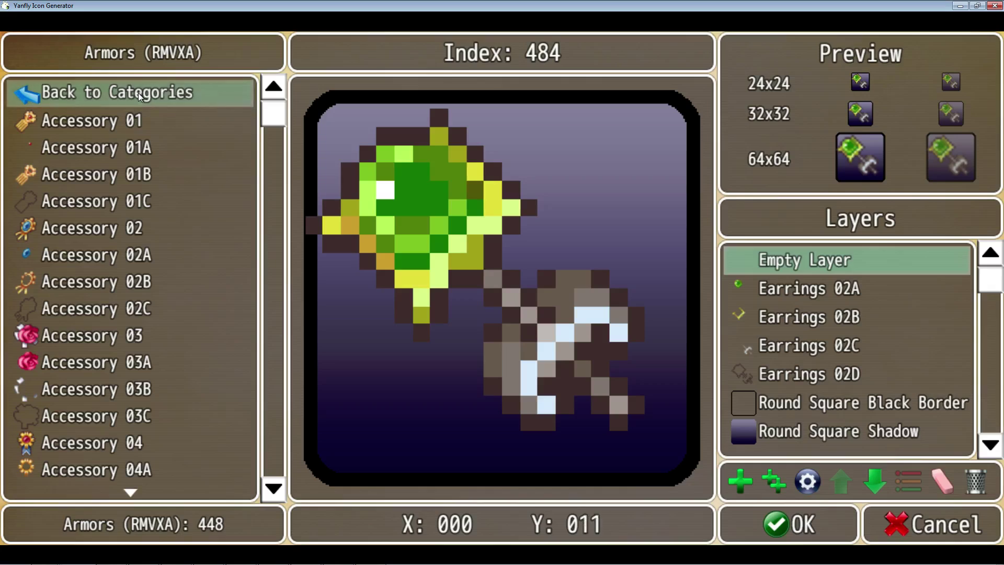
{"action": "left_click", "coordinate": [138, 93]}
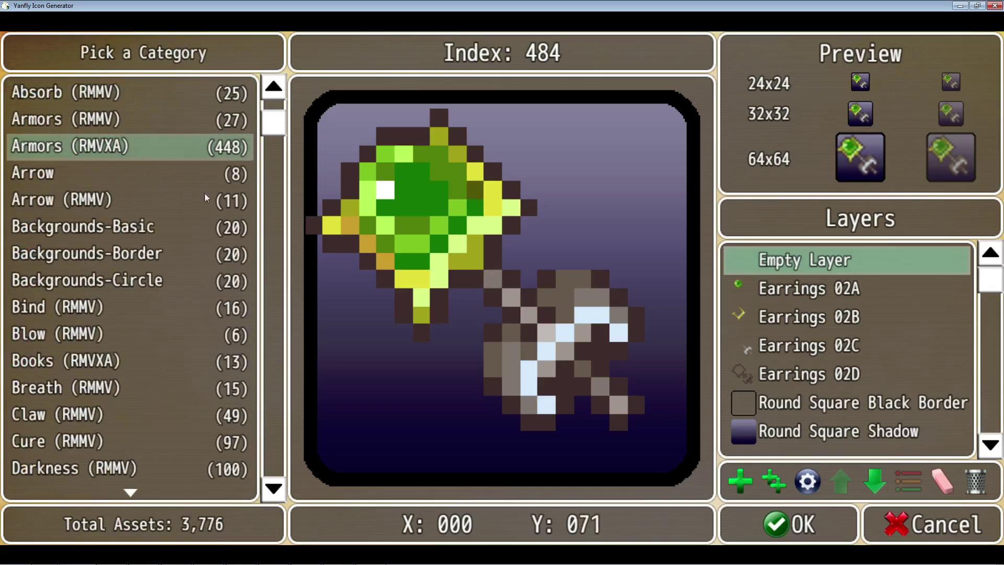
{"action": "left_click_drag", "start_coordinate": [268, 124], "coordinate": [268, 471]}
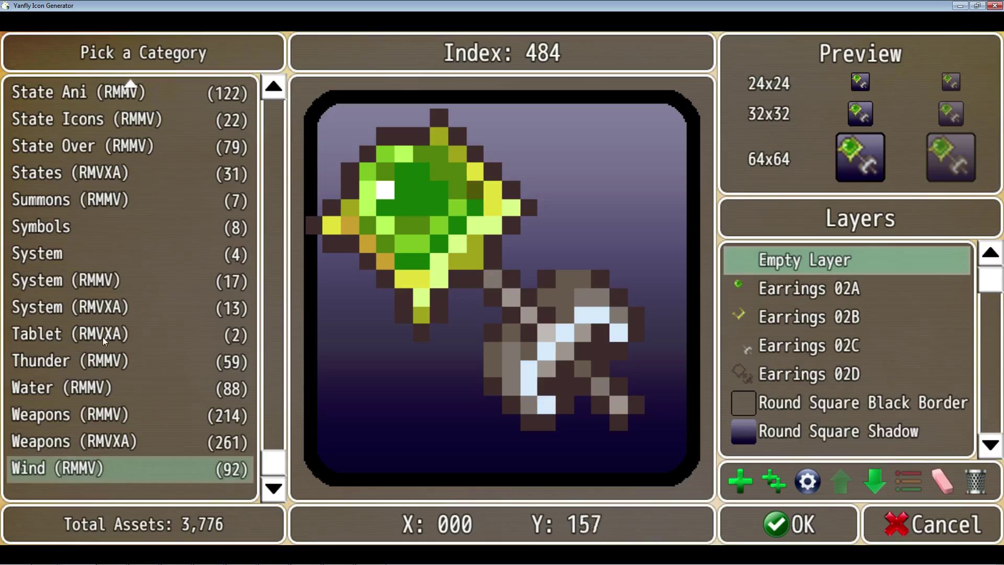
Step: Browse the Symbols, System and System (RMMV) categories, ending on System (RMVXA)
{"action": "left_click", "coordinate": [61, 231]}
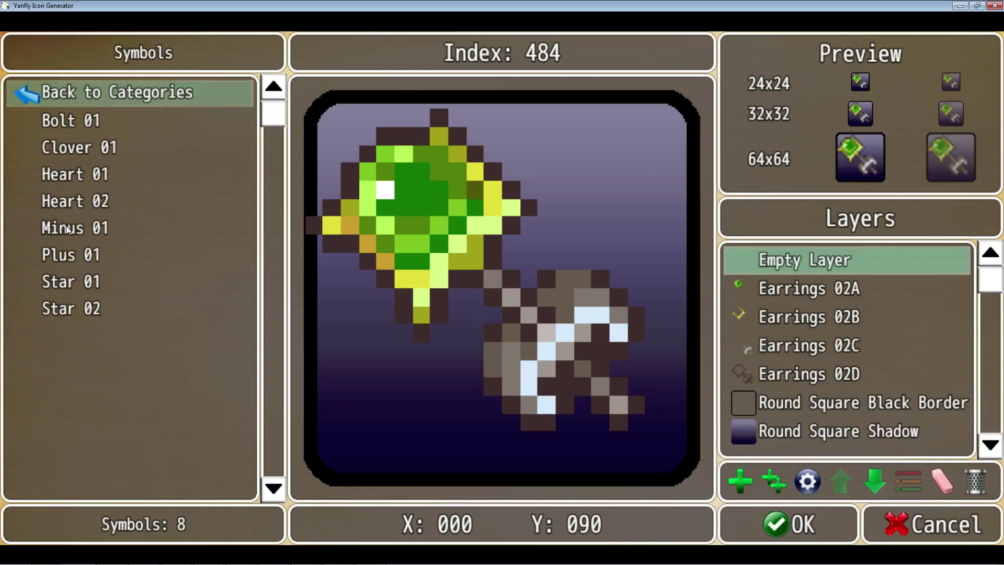
{"action": "left_click", "coordinate": [91, 93]}
{"action": "left_click", "coordinate": [74, 259]}
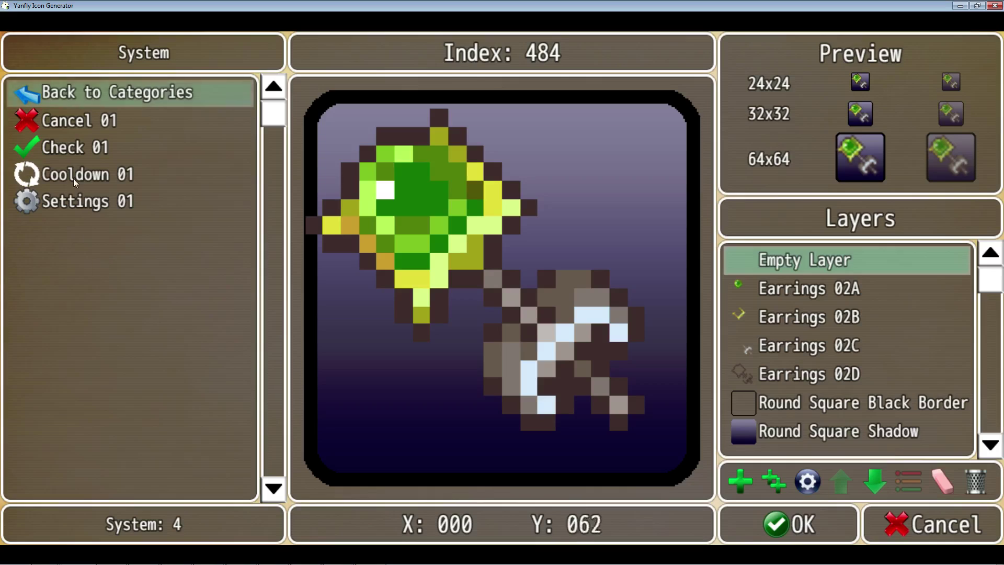
{"action": "left_click", "coordinate": [92, 94]}
{"action": "left_click", "coordinate": [84, 275]}
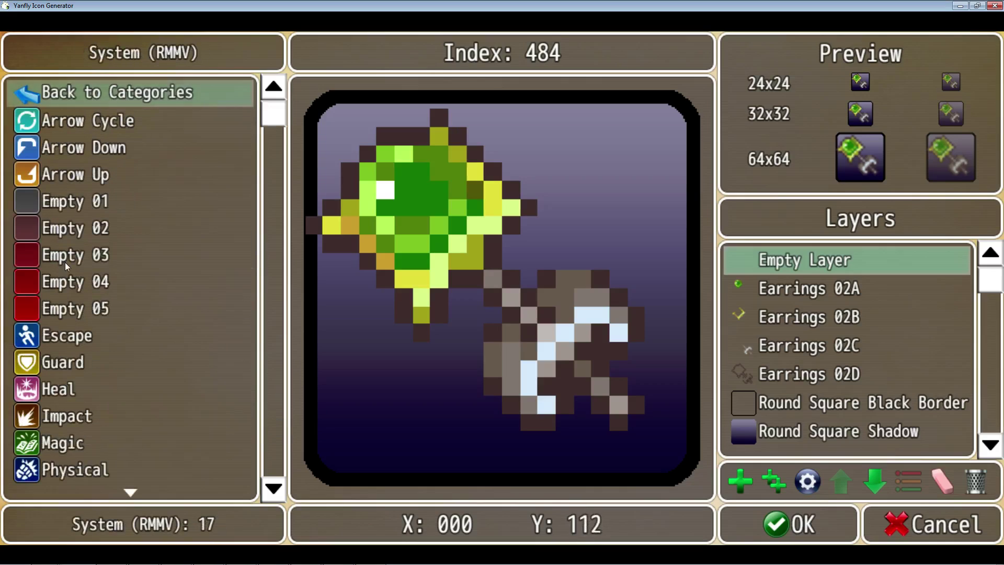
{"action": "scroll", "coordinate": [80, 309], "scroll_direction": "down", "scroll_amount": 4}
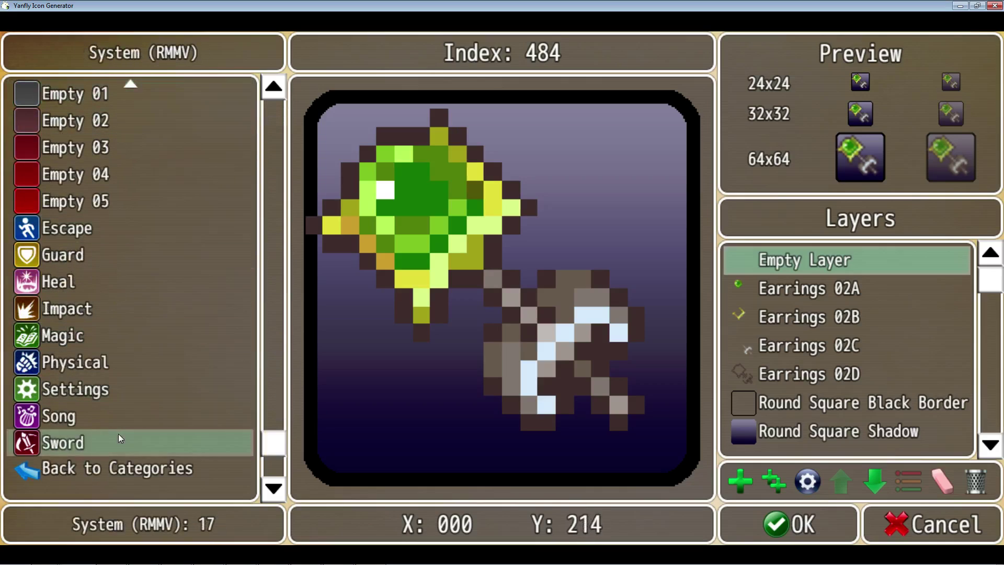
{"action": "left_click", "coordinate": [121, 465]}
{"action": "left_click", "coordinate": [90, 314]}
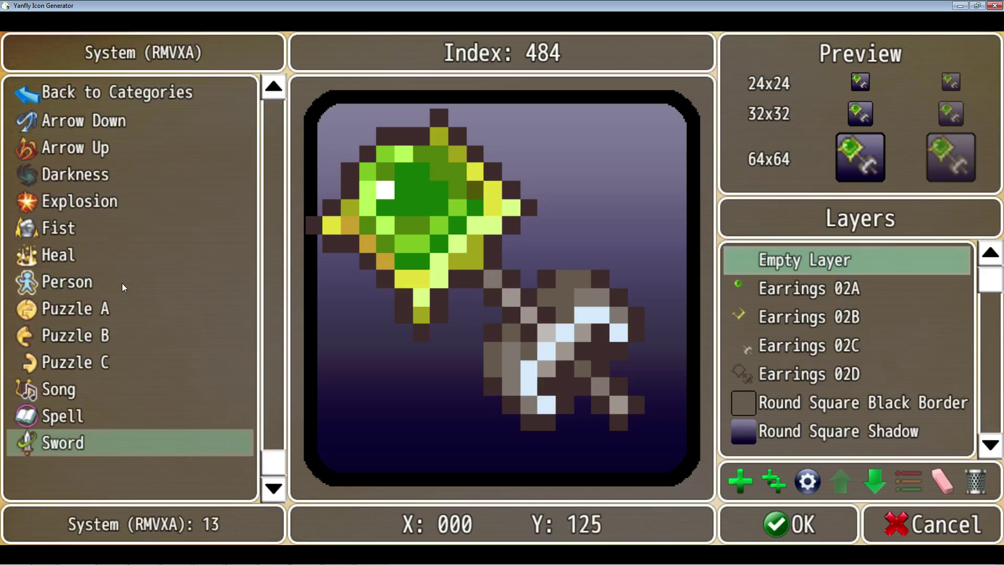
Step: Look through the States (RMVXA) icon category
{"action": "left_click", "coordinate": [80, 91]}
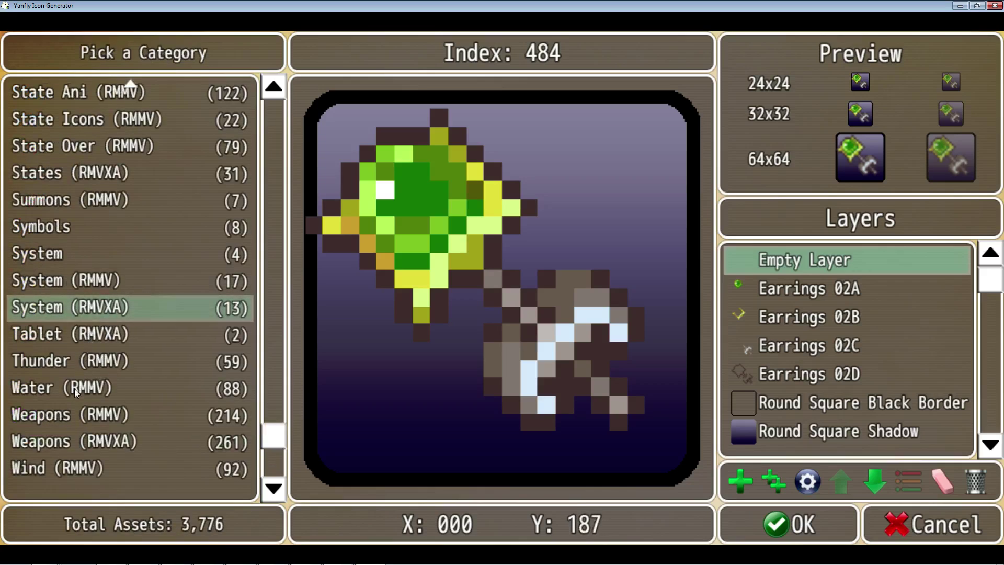
{"action": "scroll", "coordinate": [70, 429], "scroll_direction": "down", "scroll_amount": 6}
{"action": "scroll", "coordinate": [67, 418], "scroll_direction": "up", "scroll_amount": 4}
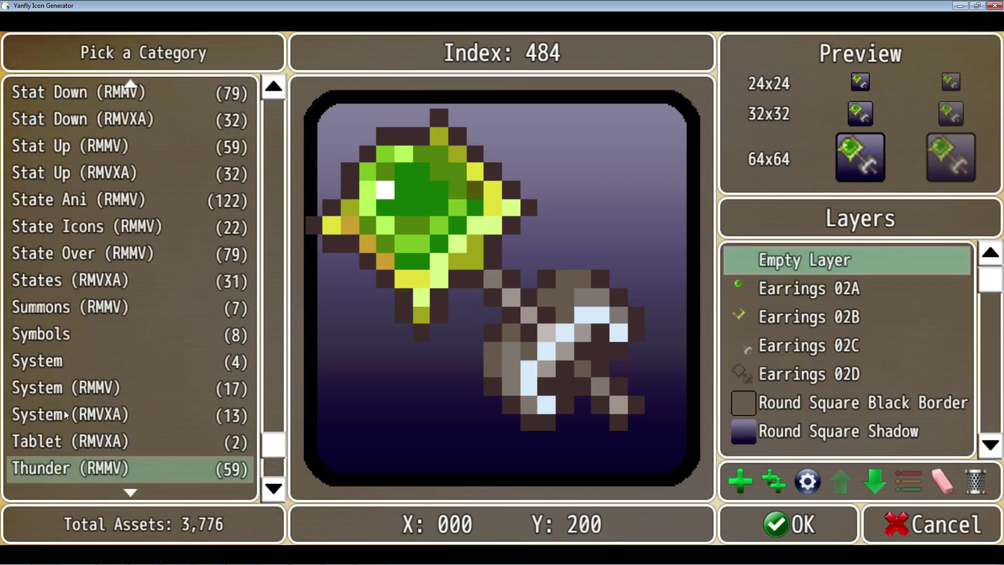
{"action": "left_click", "coordinate": [63, 285]}
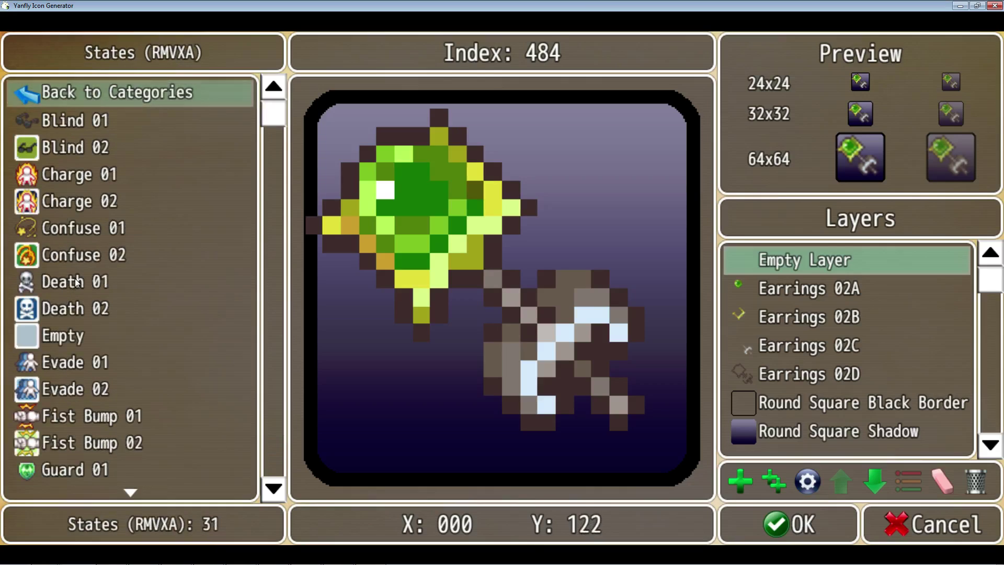
{"action": "scroll", "coordinate": [74, 284], "scroll_direction": "down", "scroll_amount": 4}
{"action": "scroll", "coordinate": [74, 285], "scroll_direction": "down", "scroll_amount": 20}
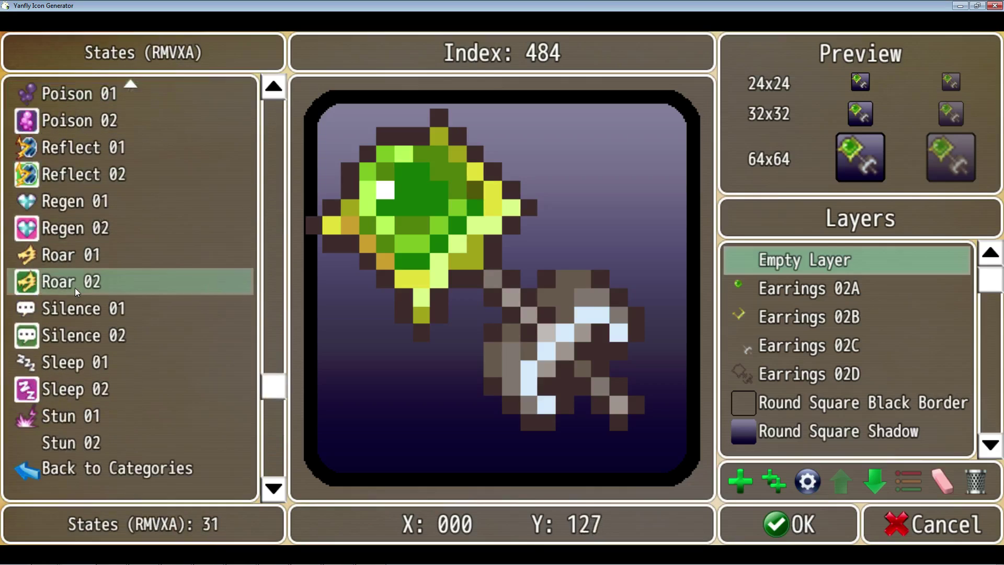
{"action": "scroll", "coordinate": [75, 288], "scroll_direction": "down", "scroll_amount": 1}
{"action": "left_click", "coordinate": [117, 468]}
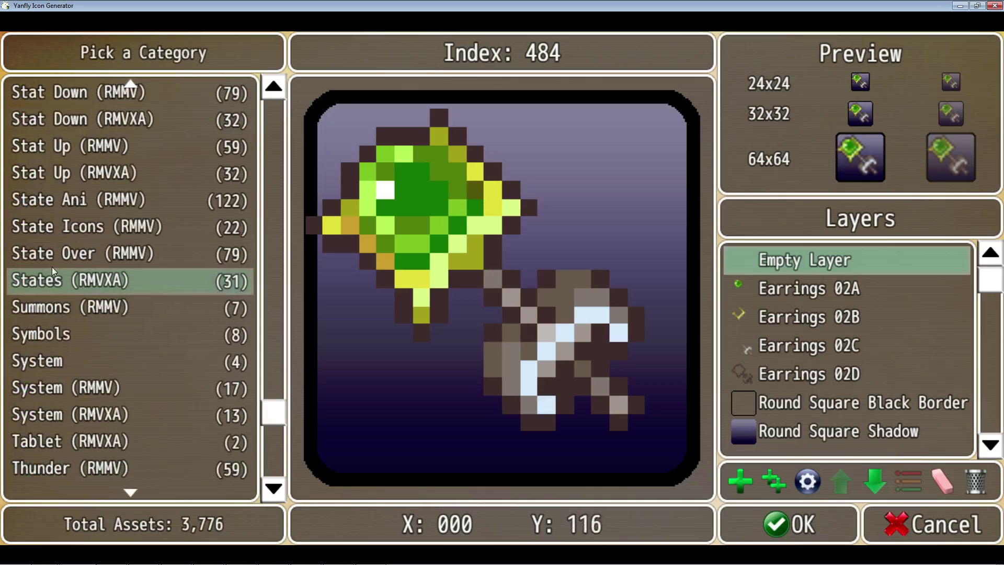
Step: Scroll through the State Over (RMMV) and State Icons (RMMV) categories
{"action": "left_click", "coordinate": [66, 253]}
{"action": "scroll", "coordinate": [69, 262], "scroll_direction": "down", "scroll_amount": 20}
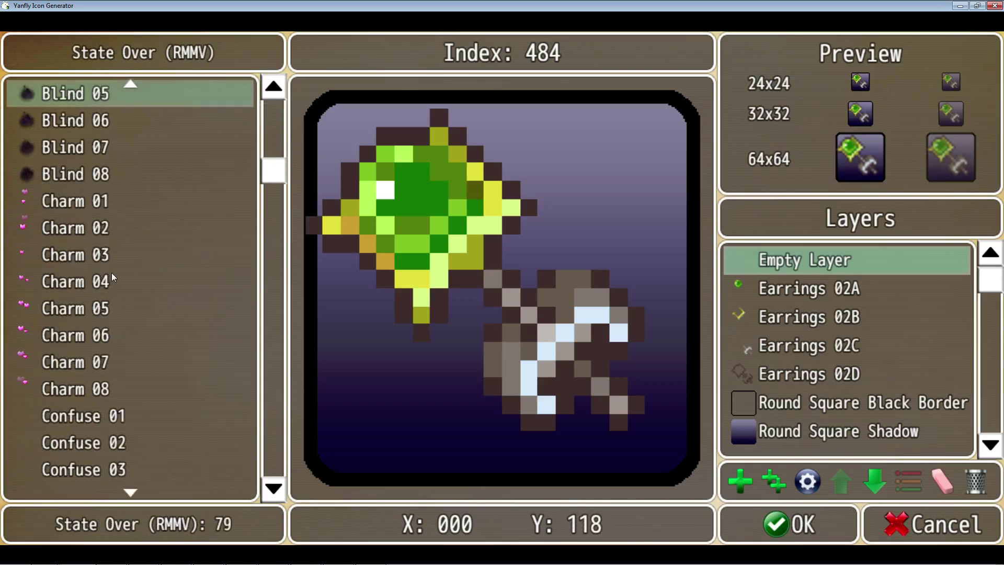
{"action": "scroll", "coordinate": [98, 303], "scroll_direction": "down", "scroll_amount": 8}
{"action": "scroll", "coordinate": [265, 297], "scroll_direction": "down", "scroll_amount": 19}
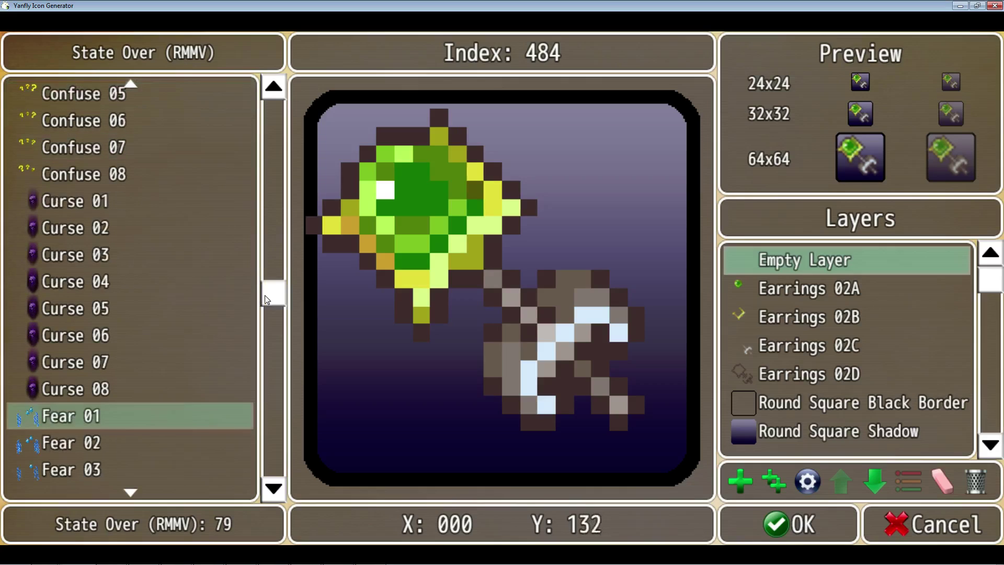
{"action": "scroll", "coordinate": [264, 350], "scroll_direction": "down", "scroll_amount": 20}
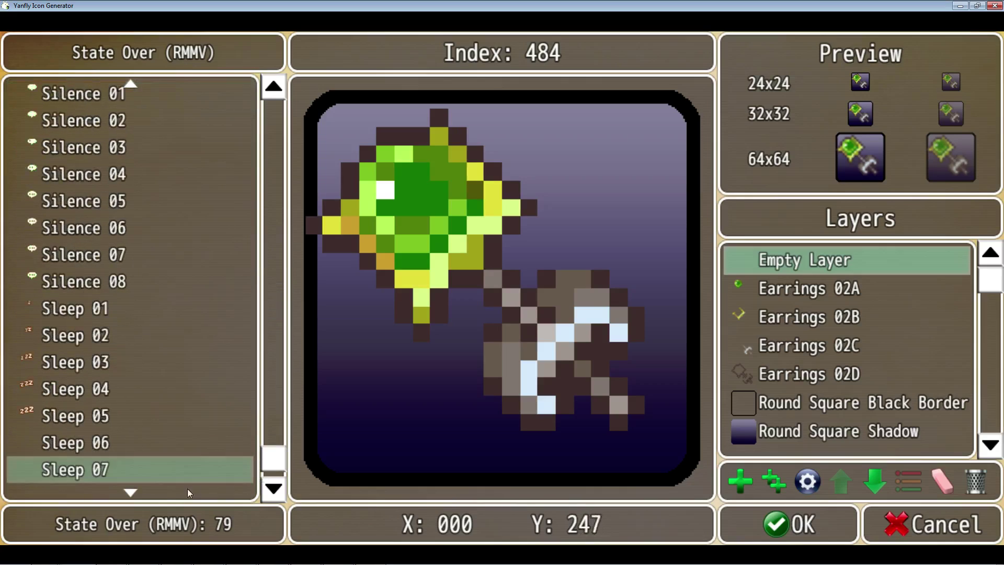
{"action": "scroll", "coordinate": [161, 459], "scroll_direction": "down", "scroll_amount": 1}
{"action": "left_click", "coordinate": [126, 473]}
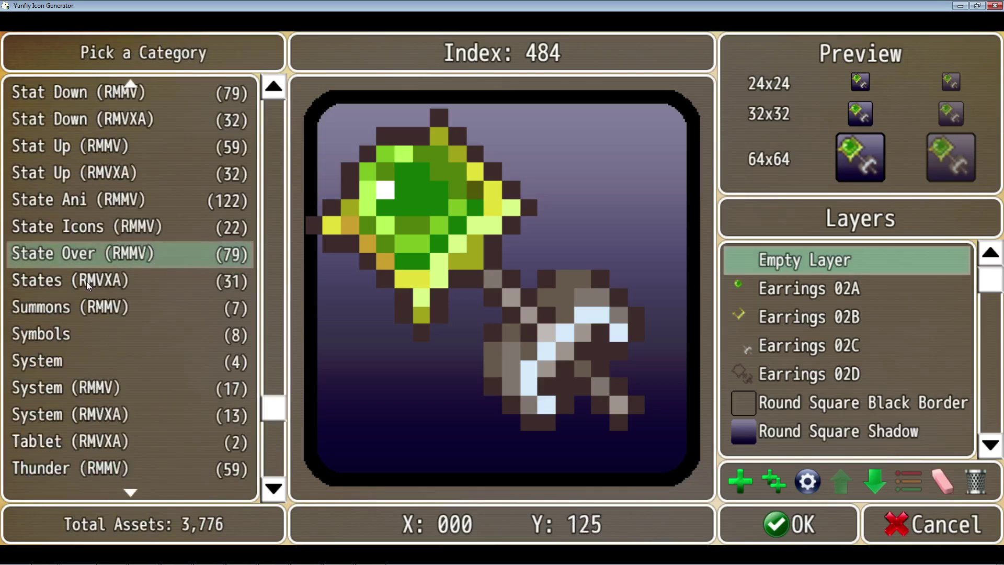
{"action": "left_click", "coordinate": [71, 231]}
{"action": "scroll", "coordinate": [79, 227], "scroll_direction": "down", "scroll_amount": 18}
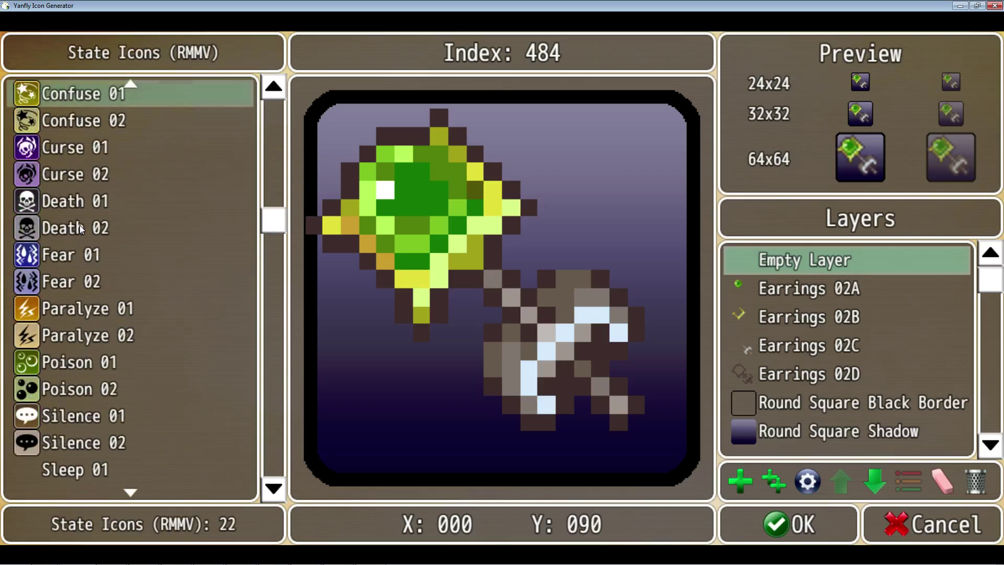
{"action": "scroll", "coordinate": [79, 231], "scroll_direction": "down", "scroll_amount": 5}
{"action": "left_click", "coordinate": [121, 456]}
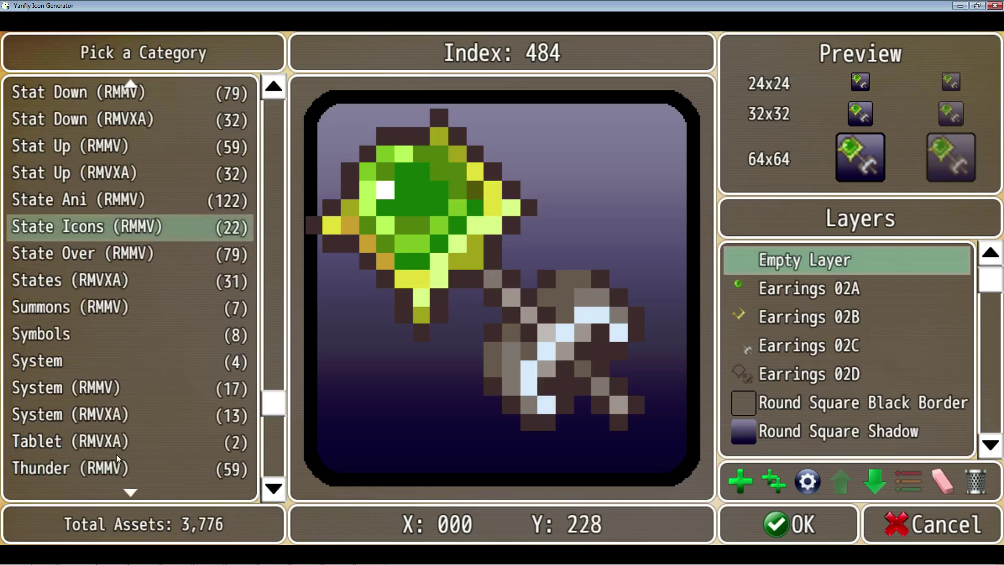
Step: Compare State Ani (RMMV), Stat Up (RMVXA) and Stat Up (RMMV), settling on Stat Up (RMVXA)
{"action": "left_click", "coordinate": [82, 204]}
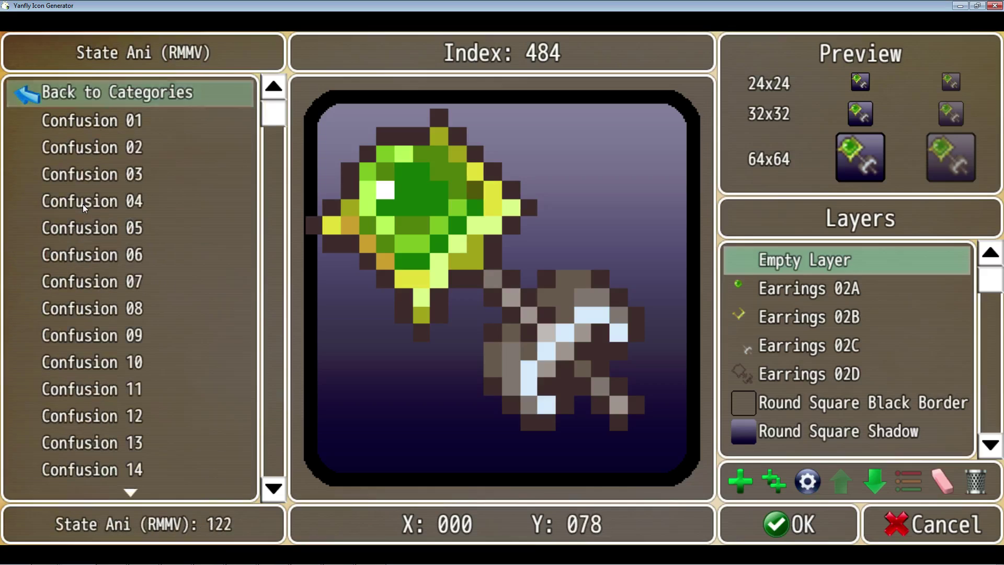
{"action": "left_click", "coordinate": [127, 97]}
{"action": "left_click", "coordinate": [86, 174]}
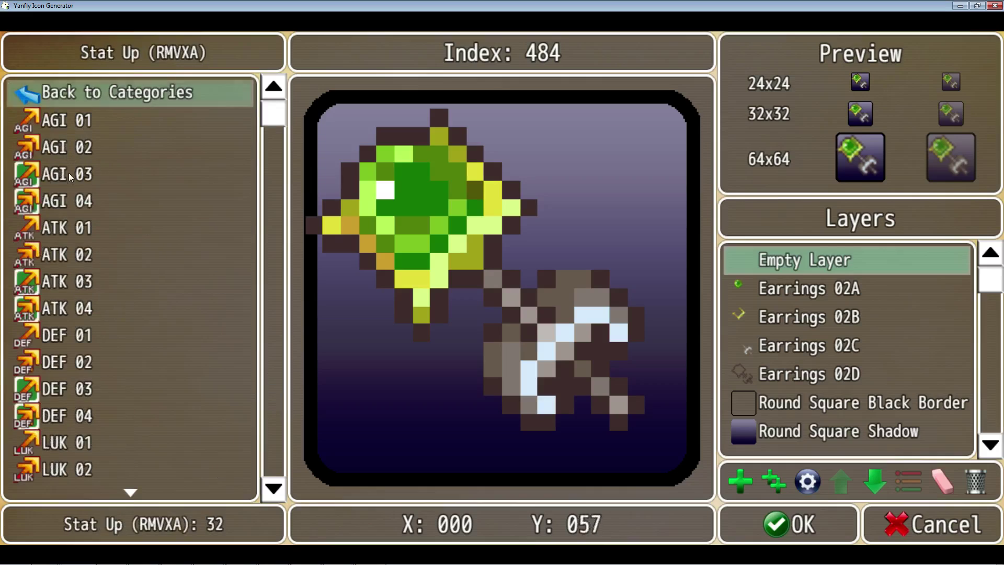
{"action": "left_click", "coordinate": [140, 93]}
{"action": "left_click", "coordinate": [106, 146]}
{"action": "left_click", "coordinate": [112, 93]}
{"action": "left_click", "coordinate": [90, 168]}
{"action": "scroll", "coordinate": [105, 193], "scroll_direction": "down", "scroll_amount": 1}
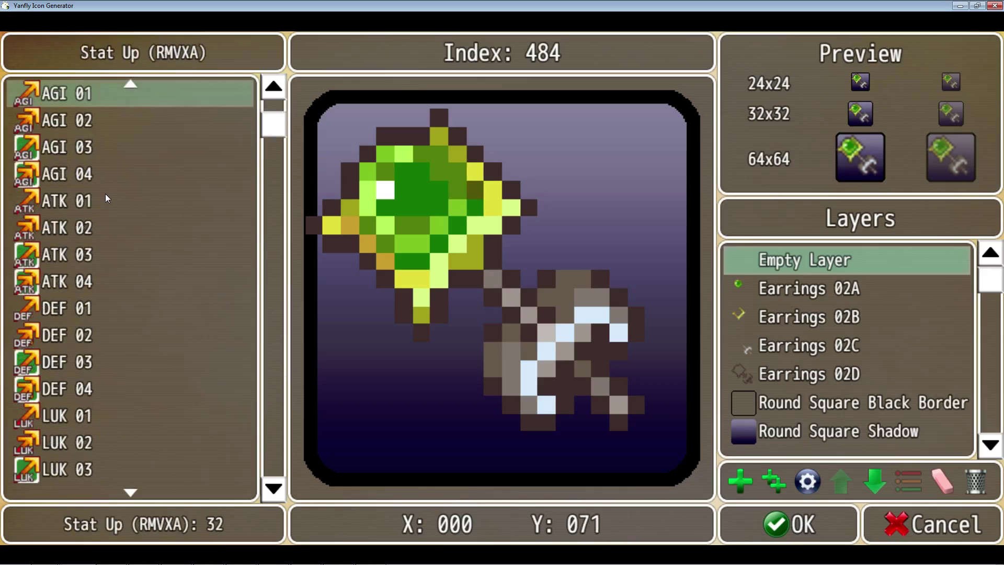
{"action": "scroll", "coordinate": [105, 194], "scroll_direction": "up", "scroll_amount": 1}
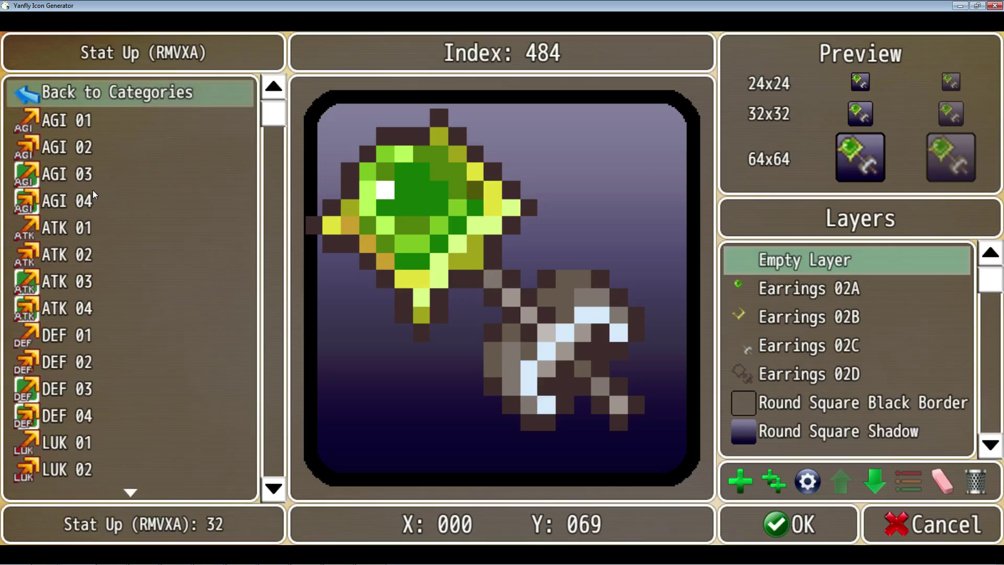
Step: Add the AGI 03 badge as the top layer, first scaled to 50%
{"action": "left_click", "coordinate": [46, 176]}
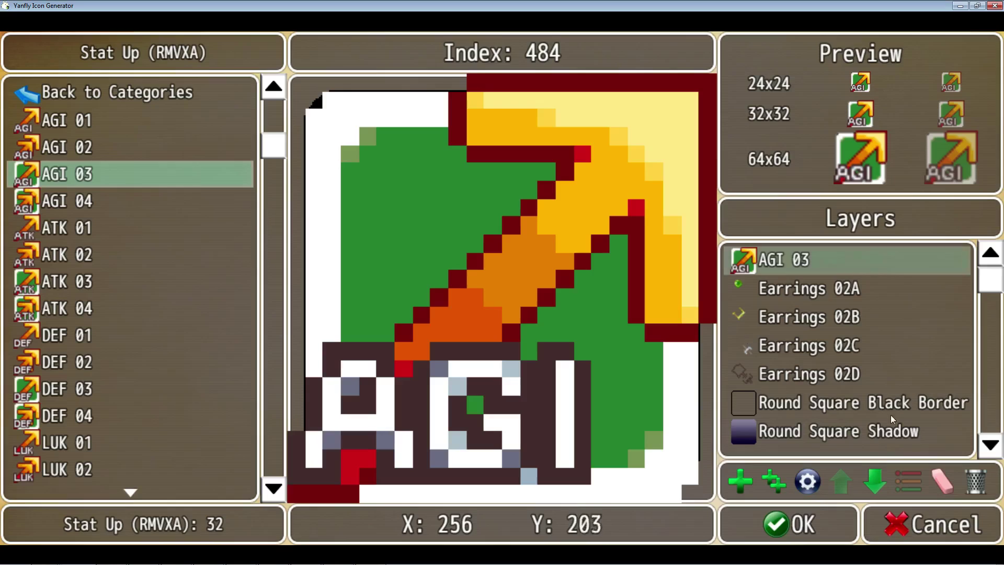
{"action": "left_click", "coordinate": [808, 480]}
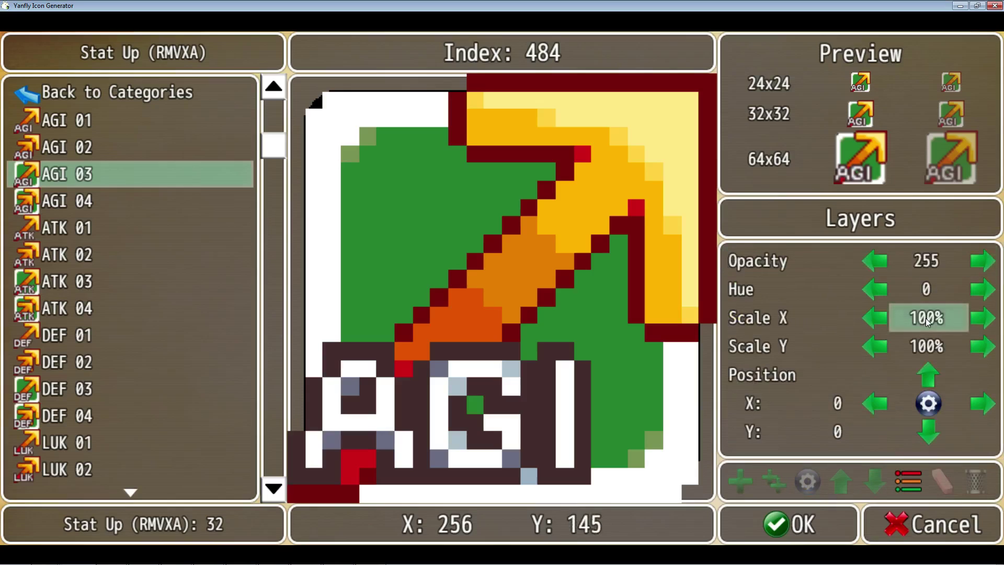
{"action": "left_click", "coordinate": [925, 318]}
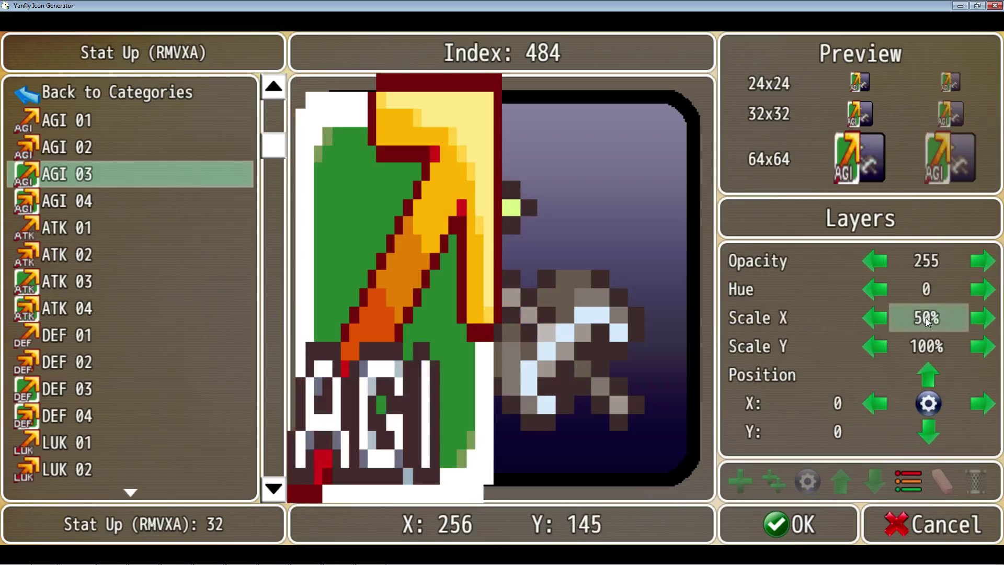
{"action": "left_click", "coordinate": [921, 348]}
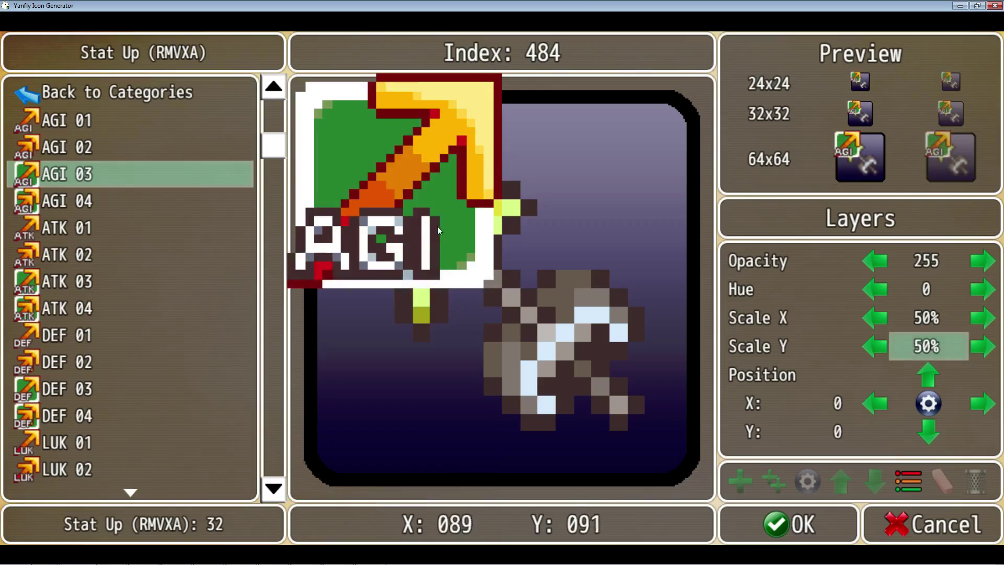
{"action": "left_click_drag", "start_coordinate": [402, 185], "coordinate": [421, 367]}
Step: Scale the AGI badge to 40% and place it in the top-right corner at X 144, Y 10
{"action": "left_click", "coordinate": [923, 319]}
{"action": "type", "text": "35"}
{"action": "left_click", "coordinate": [927, 345]}
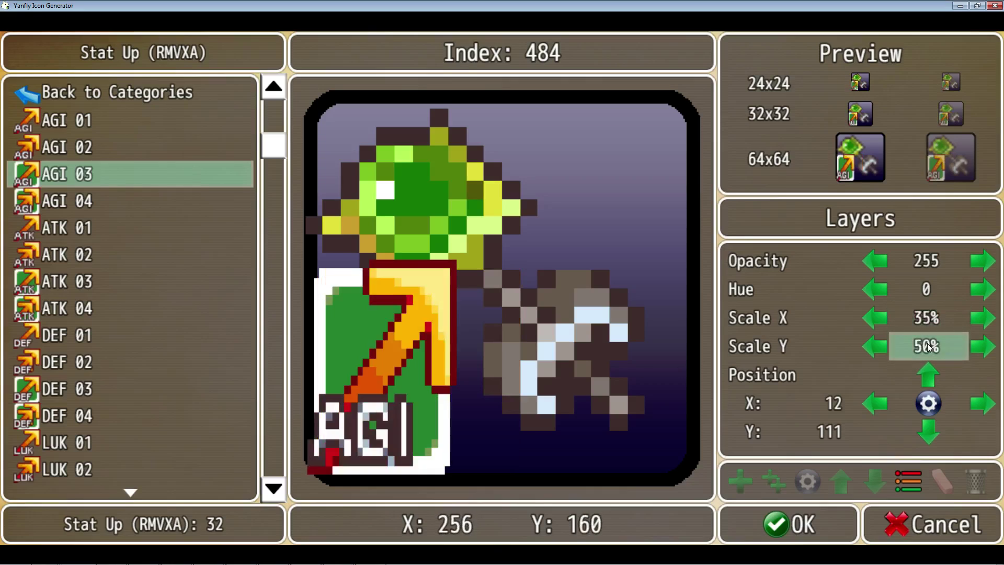
{"action": "type", "text": "35"}
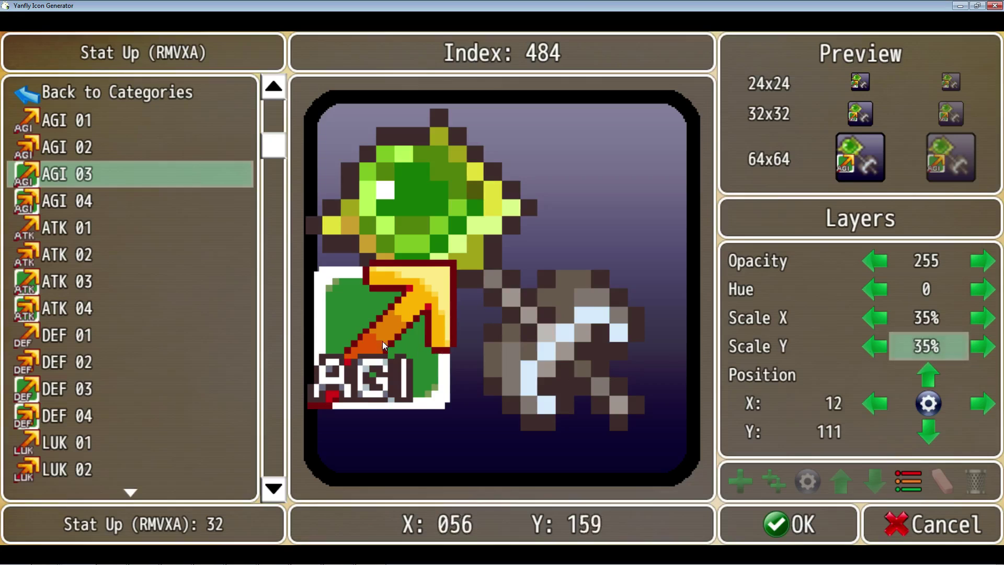
{"action": "left_click_drag", "start_coordinate": [382, 341], "coordinate": [615, 173]}
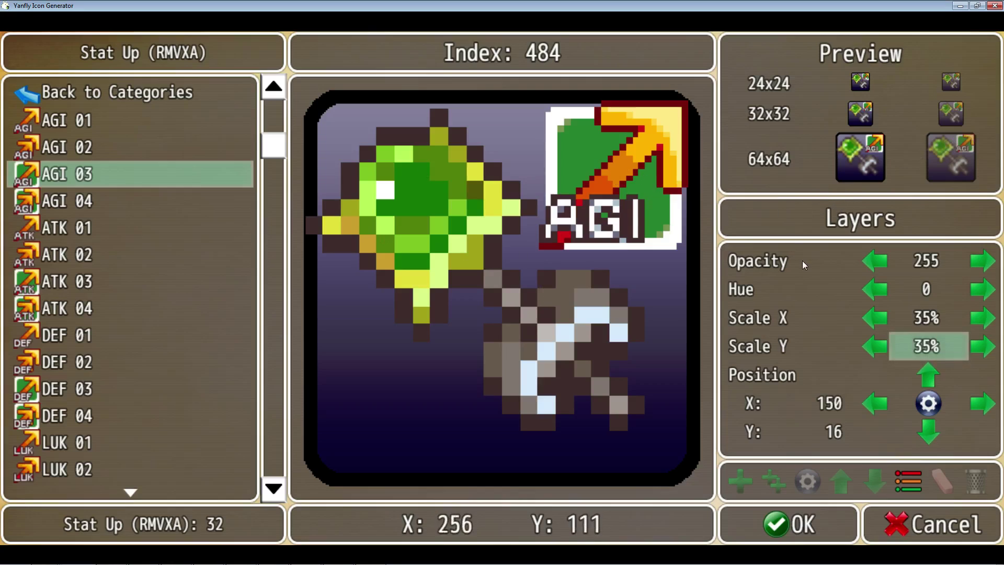
{"action": "key", "text": "Right"}
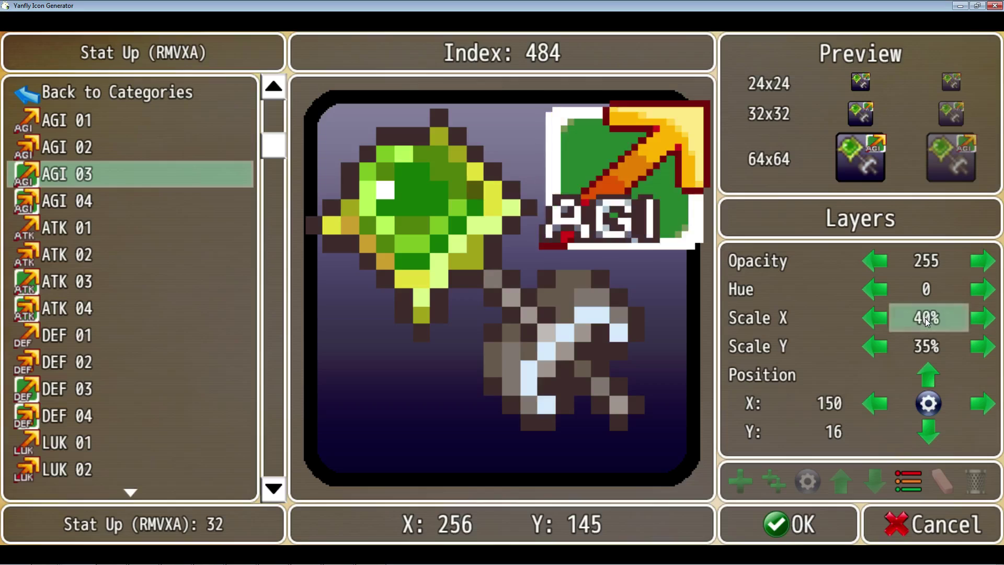
{"action": "key", "text": "Right"}
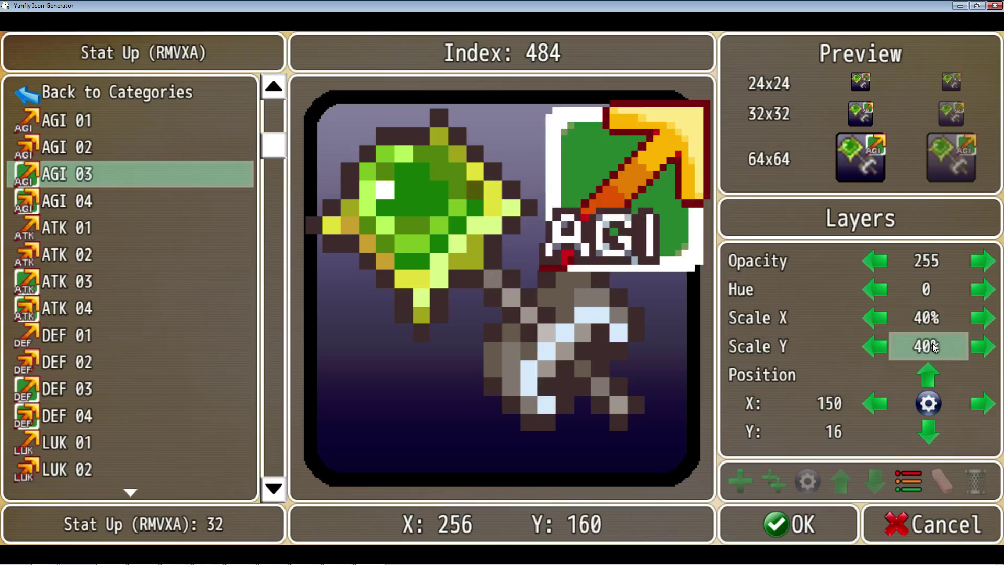
{"action": "left_click", "coordinate": [670, 215]}
{"action": "left_click_drag", "start_coordinate": [629, 203], "coordinate": [616, 175]}
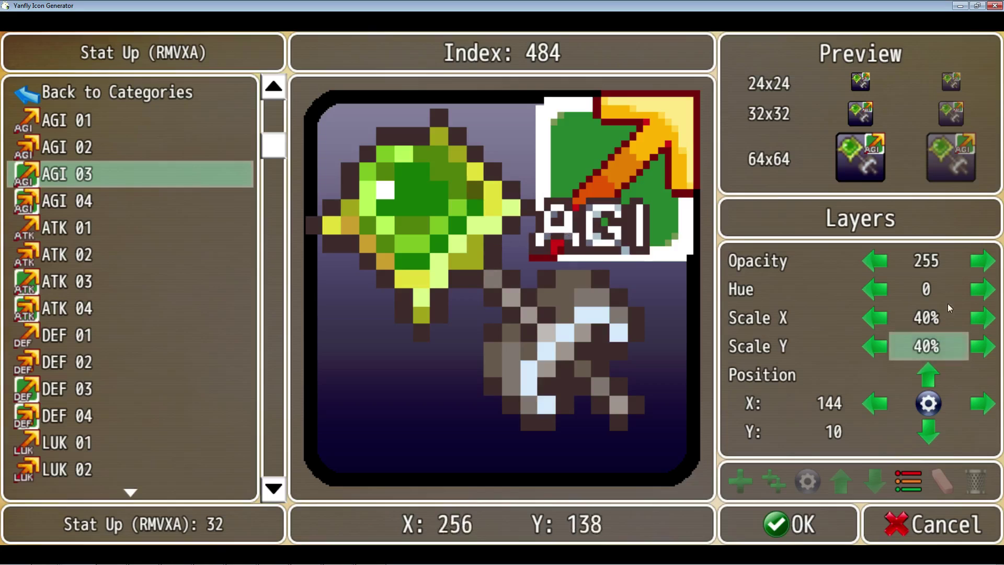
Step: Adjust the AGI 03 badge's hue to 100 for a green arrow, then go back to the layer list
{"action": "left_click", "coordinate": [976, 291]}
{"action": "left_click", "coordinate": [976, 291]}
{"action": "left_click", "coordinate": [976, 291]}
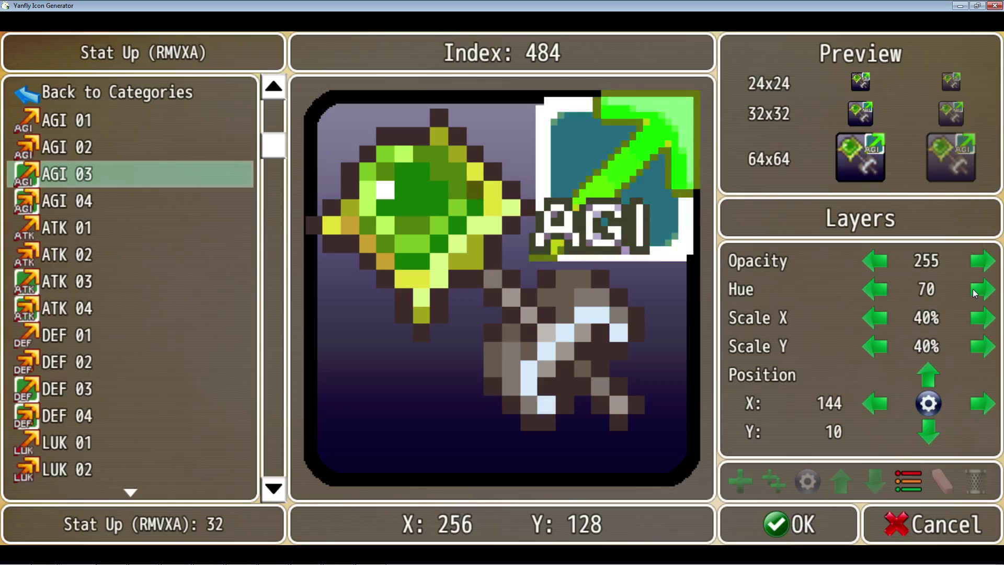
{"action": "left_click", "coordinate": [975, 291]}
{"action": "left_click", "coordinate": [976, 291]}
{"action": "left_click", "coordinate": [976, 291]}
{"action": "left_click", "coordinate": [976, 291]}
{"action": "left_click", "coordinate": [975, 291]}
{"action": "left_click", "coordinate": [976, 291]}
{"action": "left_click", "coordinate": [976, 291]}
{"action": "left_click", "coordinate": [976, 291]}
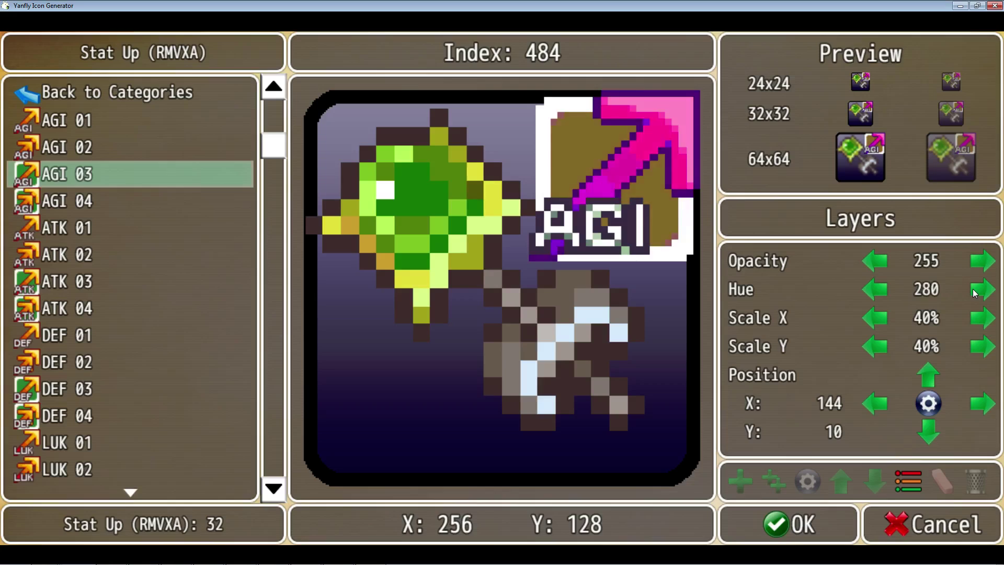
{"action": "left_click", "coordinate": [976, 290]}
{"action": "left_click", "coordinate": [976, 291]}
{"action": "left_click", "coordinate": [880, 292]}
{"action": "left_click", "coordinate": [879, 292]}
{"action": "left_click", "coordinate": [877, 292]}
{"action": "left_click", "coordinate": [877, 292]}
{"action": "left_click", "coordinate": [878, 292]}
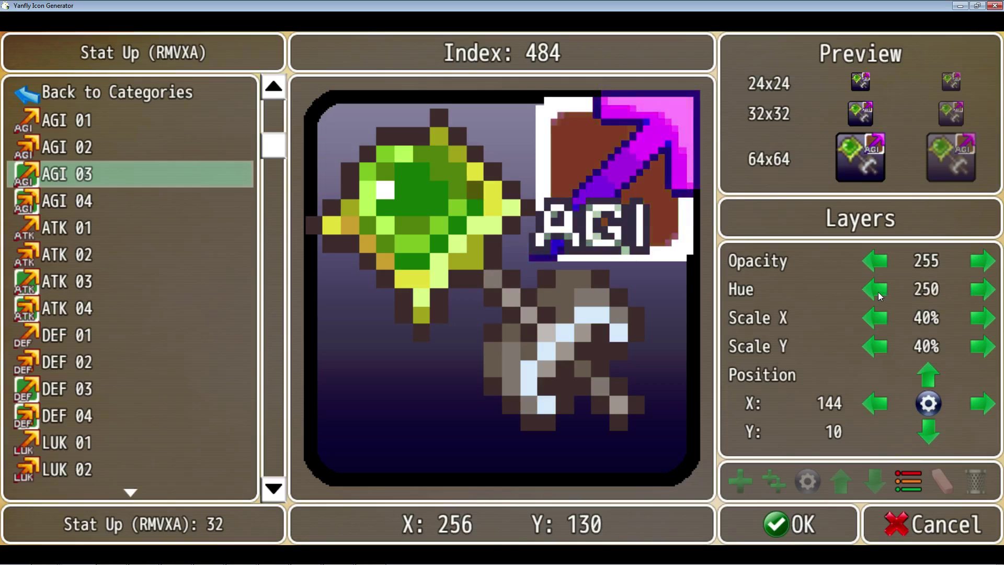
{"action": "left_click", "coordinate": [877, 292]}
{"action": "left_click", "coordinate": [877, 292]}
{"action": "left_click", "coordinate": [877, 291]}
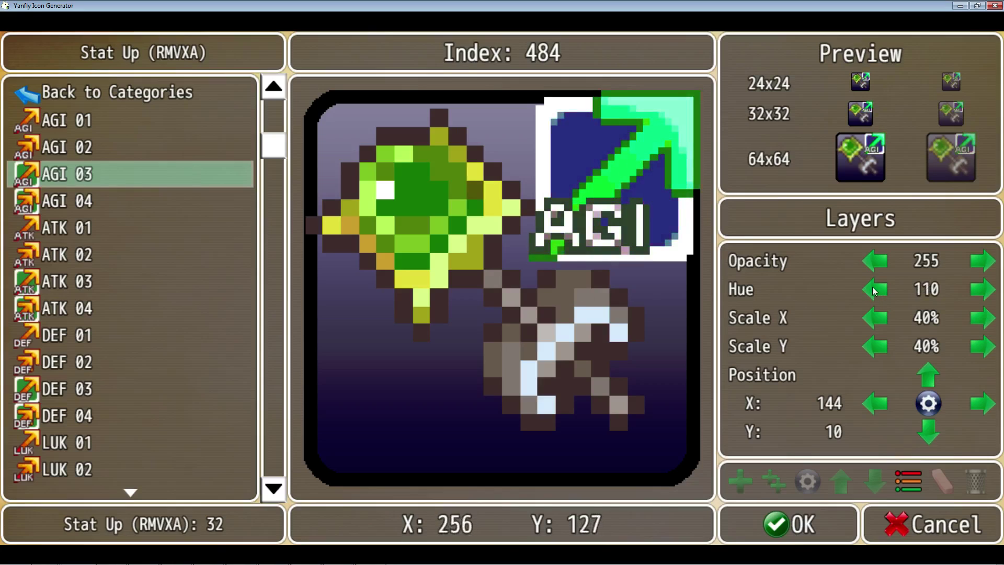
{"action": "left_click", "coordinate": [876, 291]}
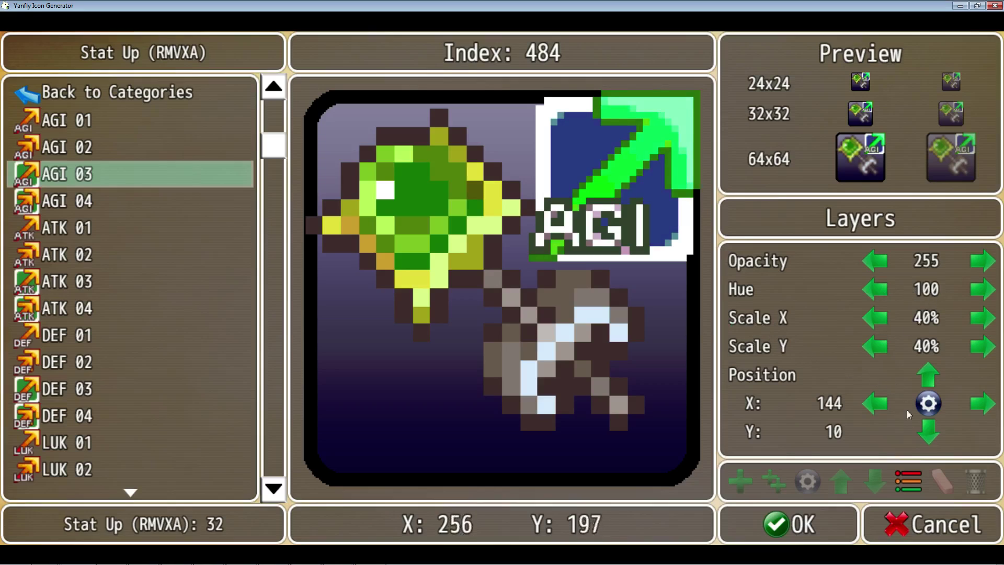
{"action": "left_click", "coordinate": [912, 479]}
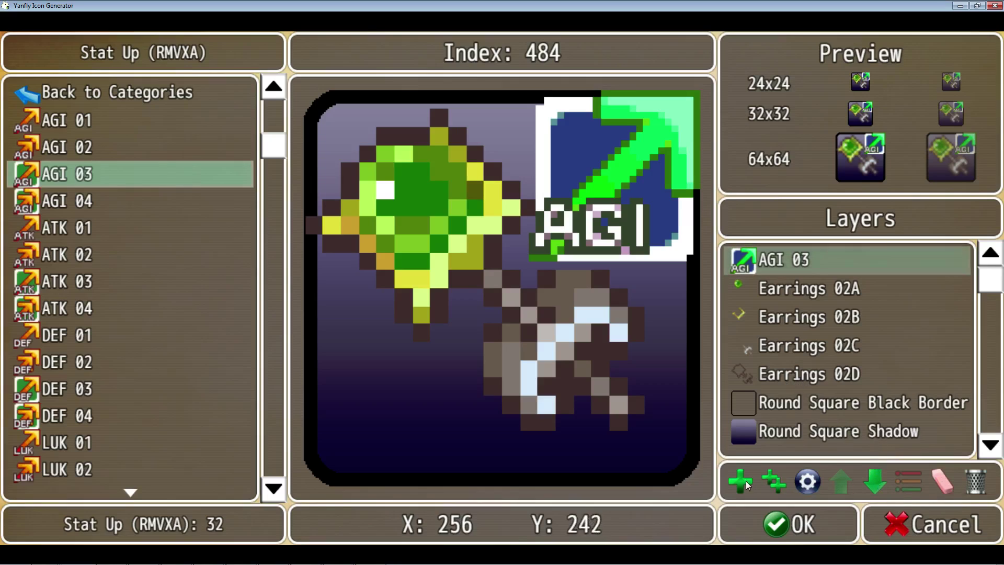
Step: Accept the edited icon and move it from slot 484 into empty slot 497
{"action": "left_click", "coordinate": [775, 526]}
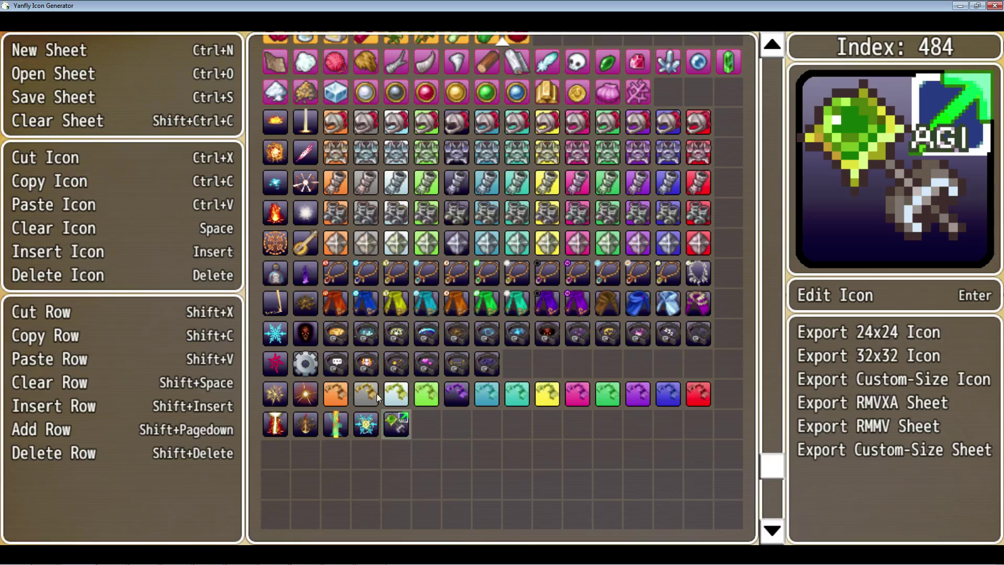
{"action": "scroll", "coordinate": [412, 415], "scroll_direction": "up", "scroll_amount": 1}
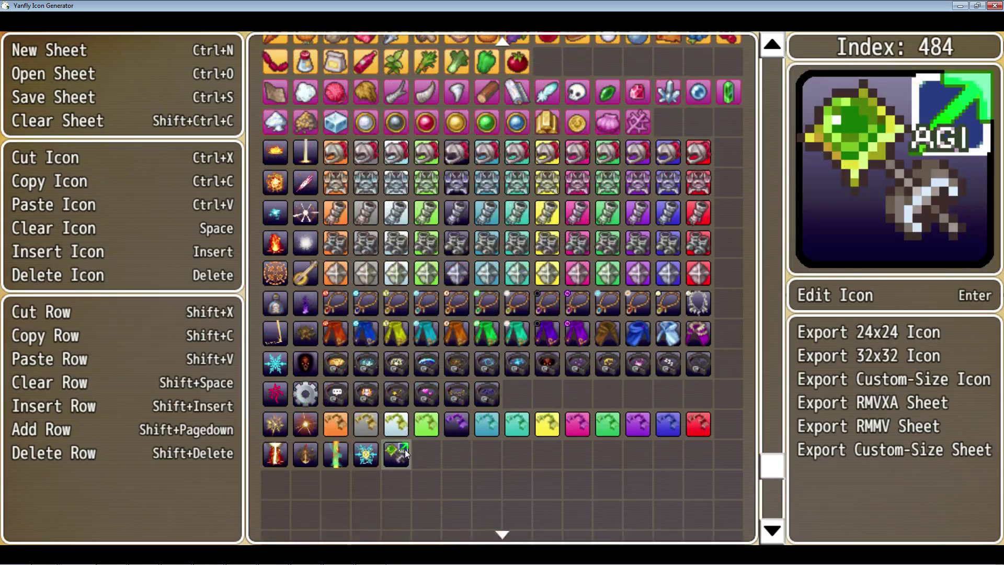
{"action": "left_click", "coordinate": [46, 158]}
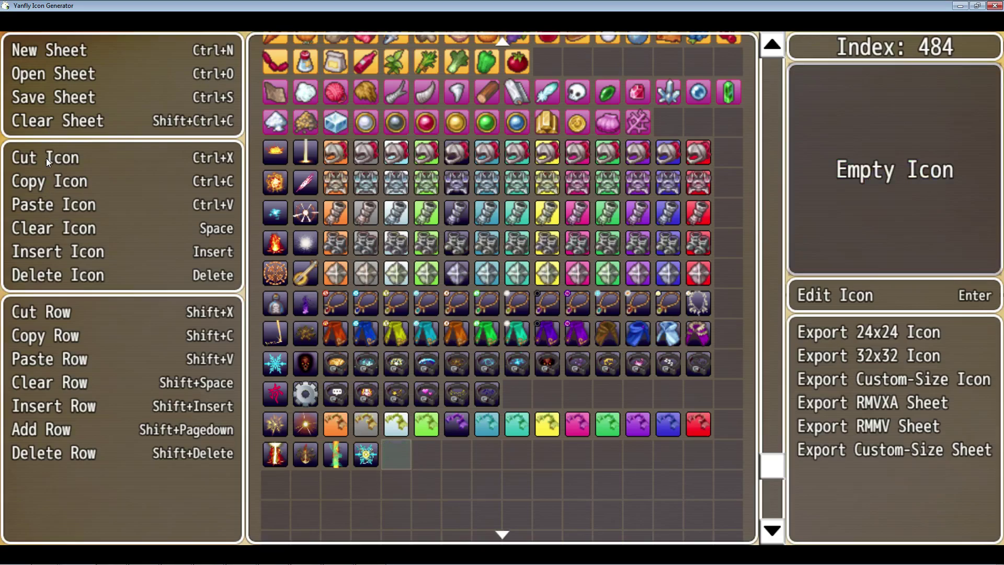
{"action": "left_click", "coordinate": [306, 483]}
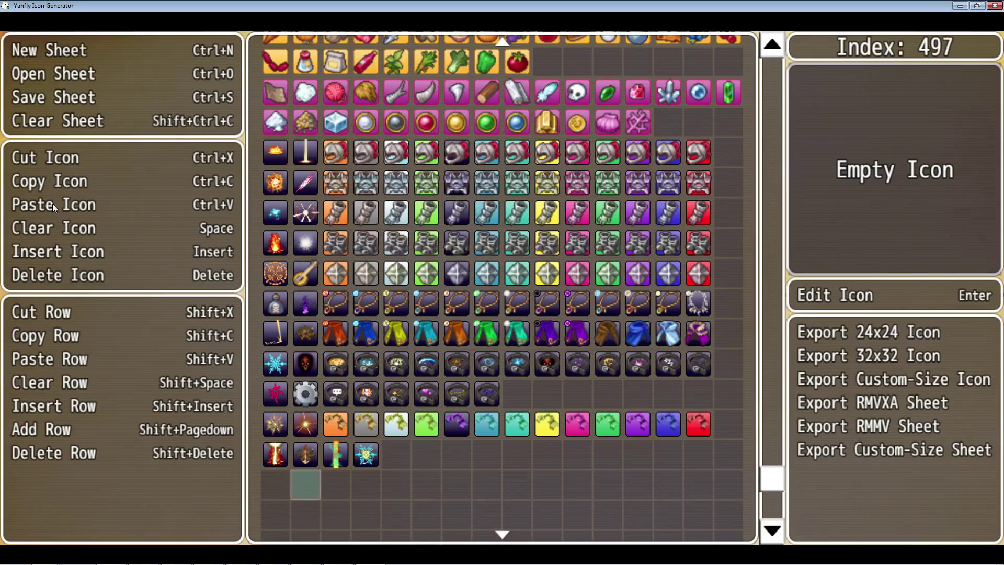
{"action": "key", "text": "ctrl+v"}
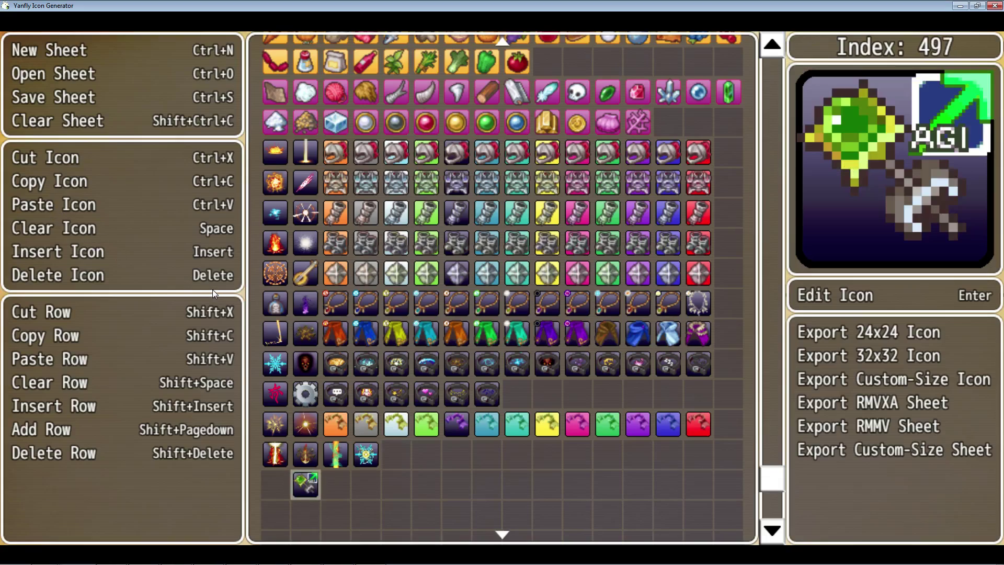
Step: Cut the AGI earring icon from slot 497 and paste it into slot 498
{"action": "key", "text": "ctrl+x"}
{"action": "left_click", "coordinate": [335, 485]}
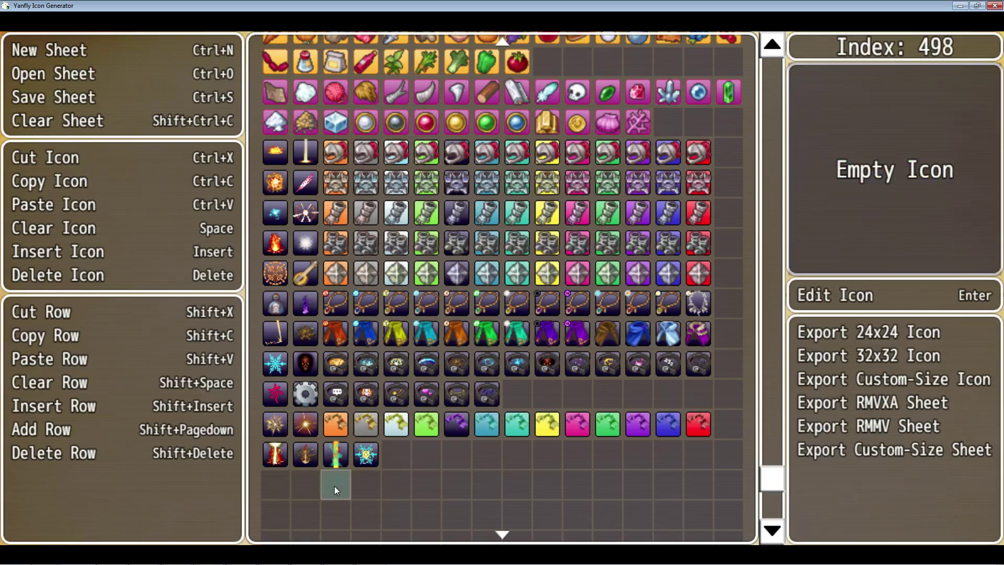
{"action": "key", "text": "ctrl+v"}
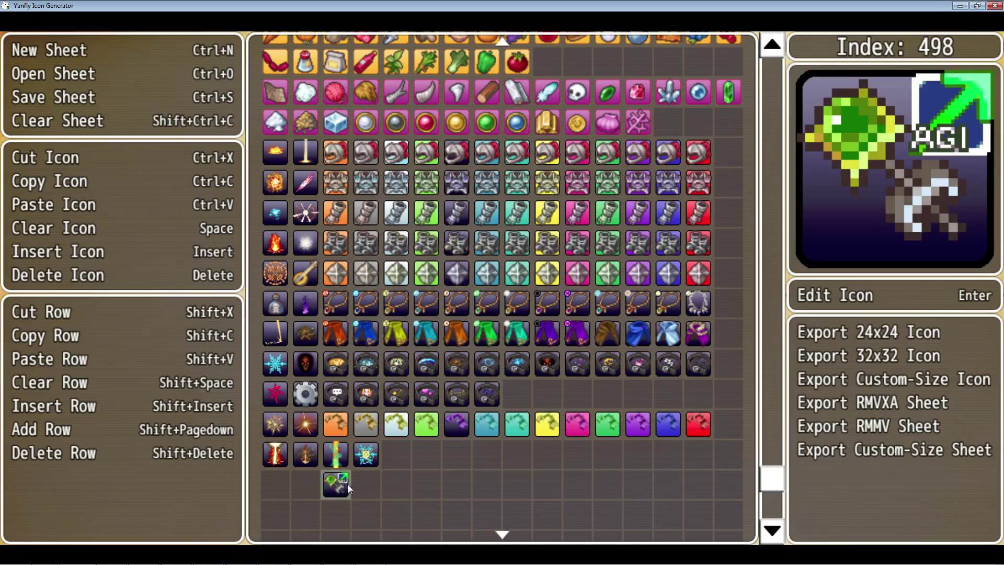
Step: Export icon 498 at a custom size of 256 with the filename 'Earring AGI'
{"action": "left_click", "coordinate": [867, 377]}
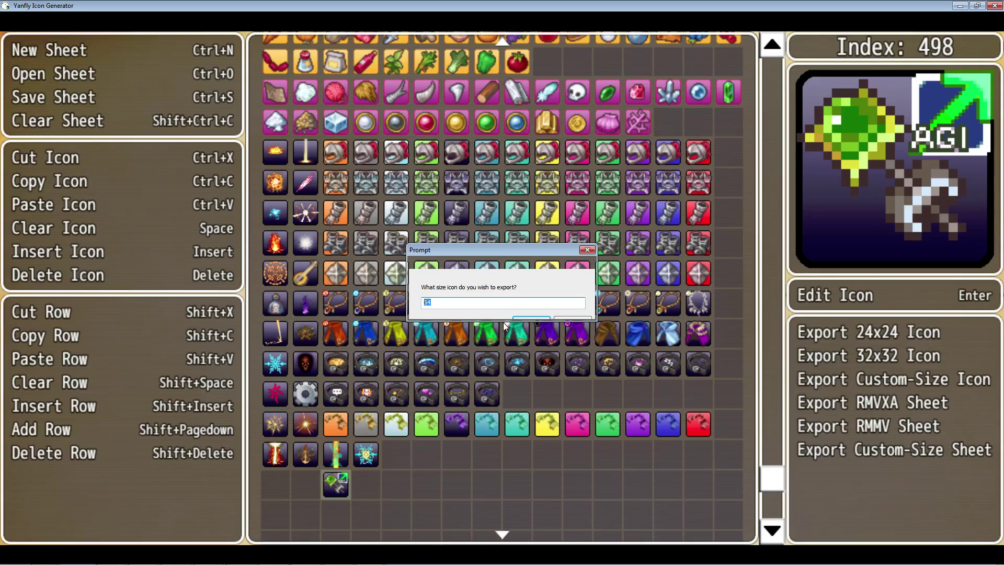
{"action": "type", "text": "256"}
{"action": "left_click", "coordinate": [533, 318]}
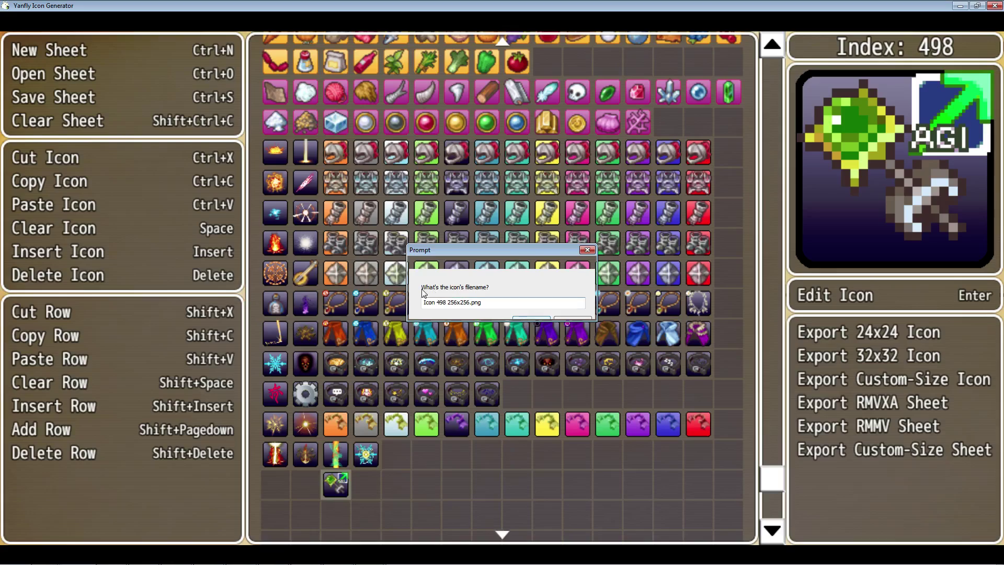
{"action": "left_click_drag", "start_coordinate": [470, 305], "coordinate": [424, 303]}
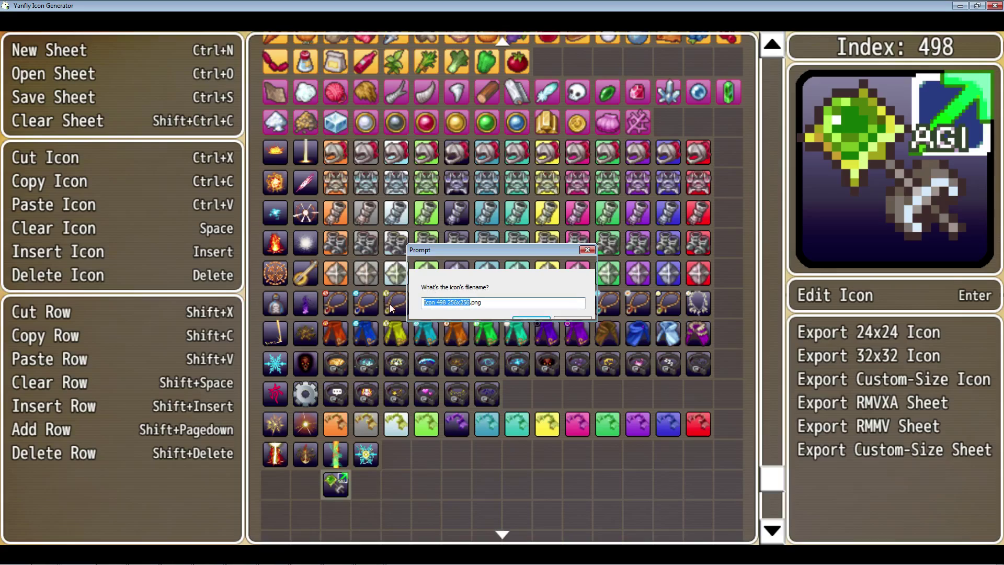
{"action": "key", "text": "BackSpace"}
{"action": "type", "text": "Earring AGI"}
{"action": "left_click", "coordinate": [532, 318]}
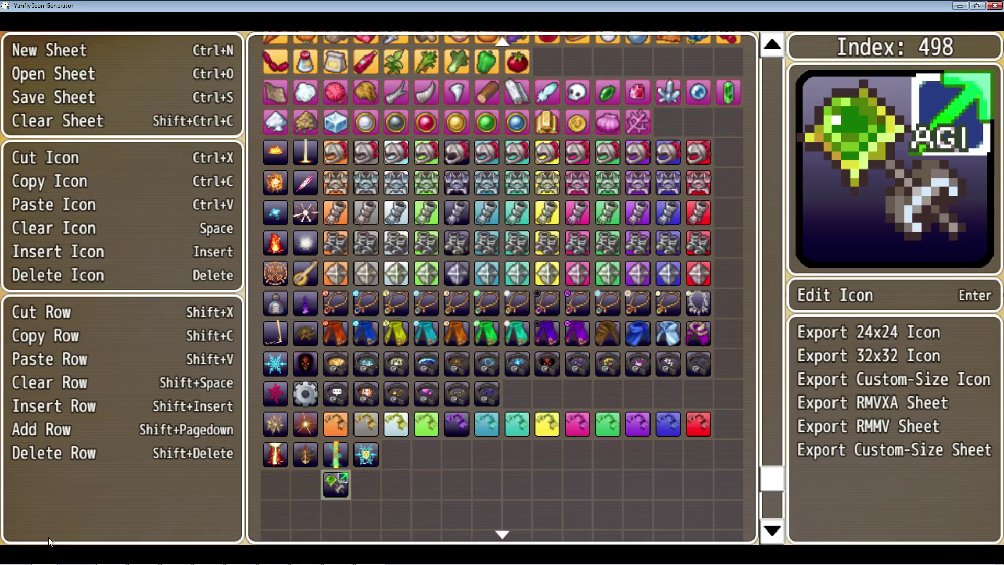
{"action": "mouse_move", "coordinate": [54, 558]}
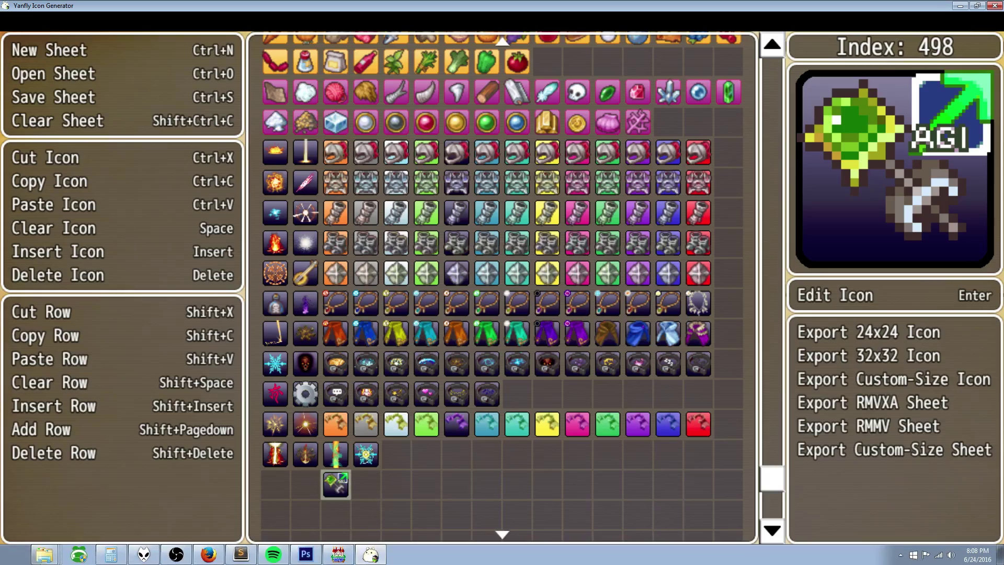
Step: Copy Earring AGI.png from the icon Output folder
{"action": "left_click", "coordinate": [44, 554]}
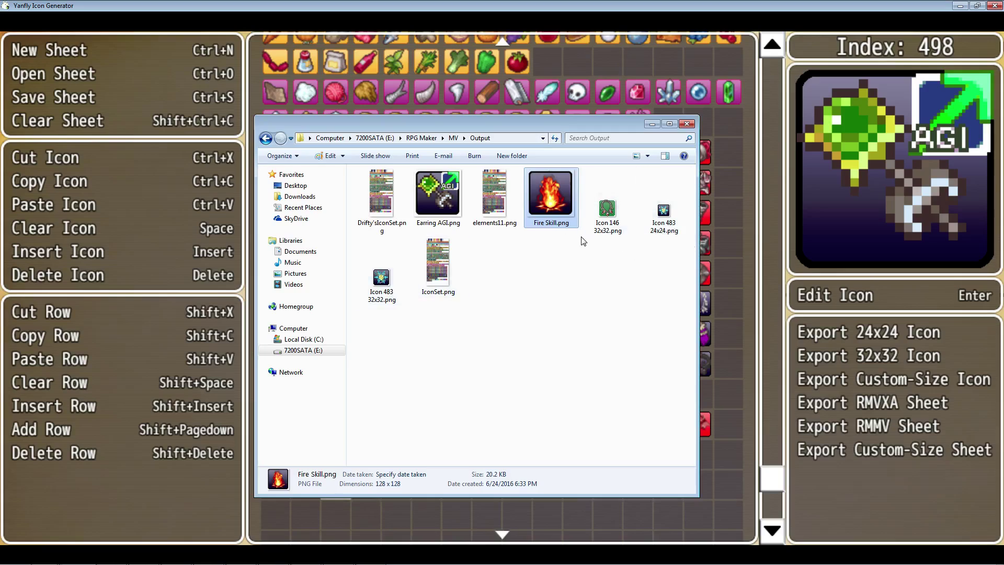
{"action": "left_click", "coordinate": [447, 209]}
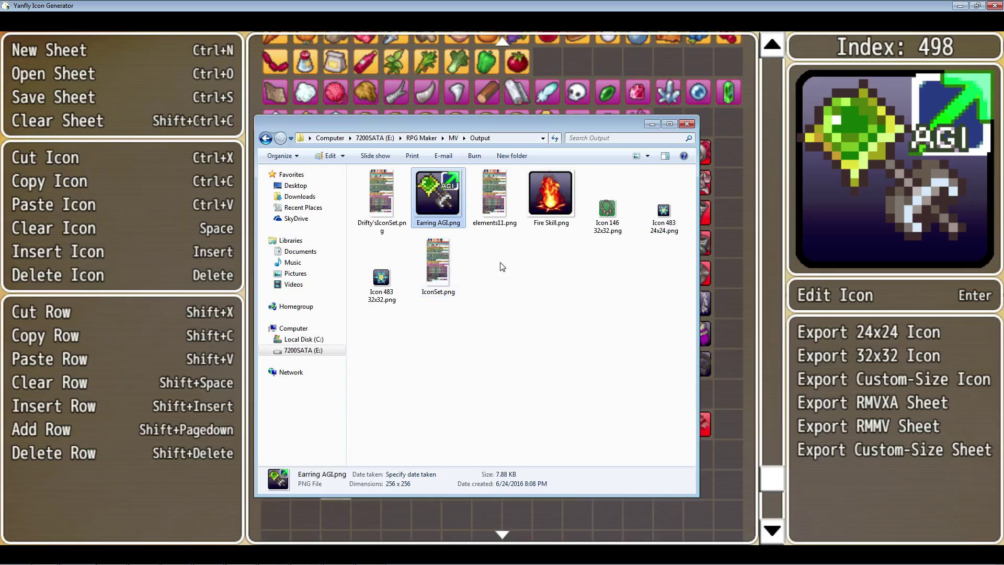
{"action": "right_click", "coordinate": [440, 200]}
{"action": "left_click", "coordinate": [467, 386]}
Step: Paste Earring AGI.png into Dungeons of Driftwood\img\pictures
{"action": "left_click", "coordinate": [453, 139]}
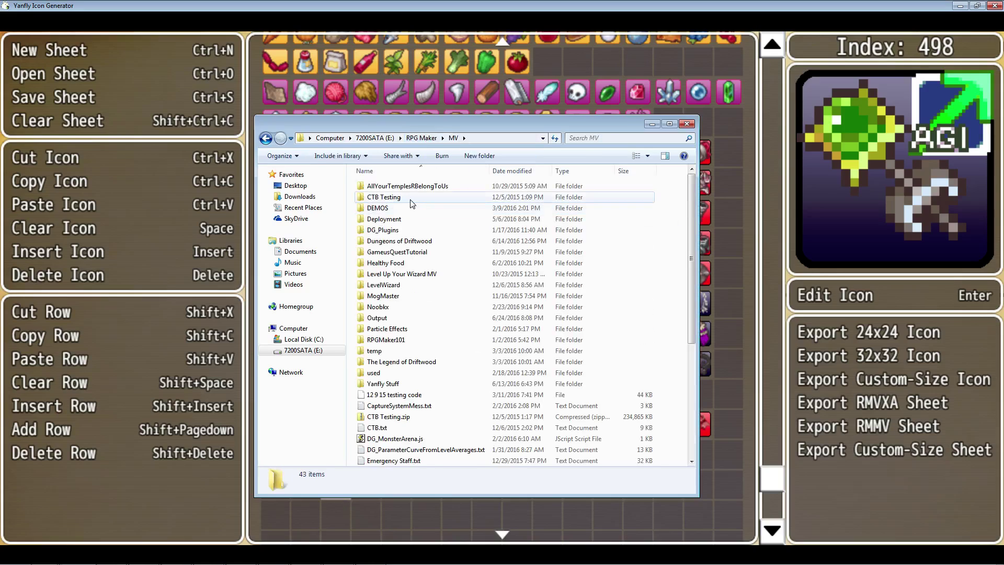
{"action": "double_click", "coordinate": [413, 241]}
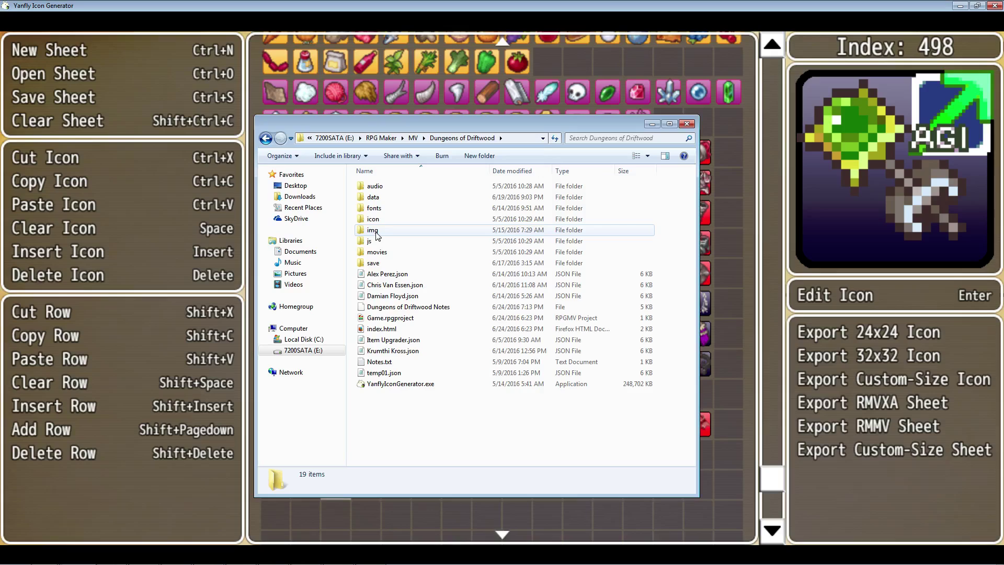
{"action": "double_click", "coordinate": [374, 231]}
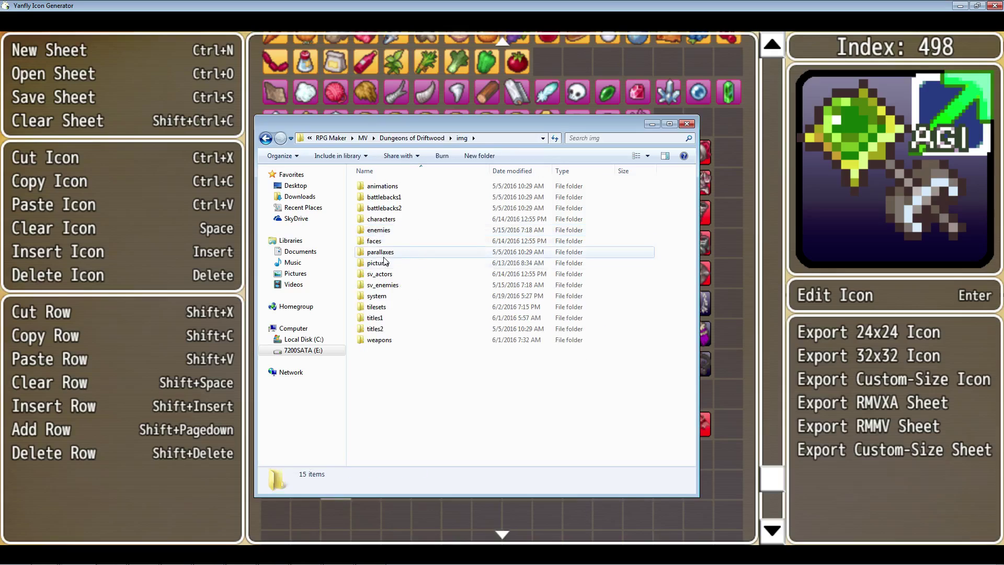
{"action": "double_click", "coordinate": [378, 263]}
{"action": "right_click", "coordinate": [422, 365]}
{"action": "left_click", "coordinate": [463, 436]}
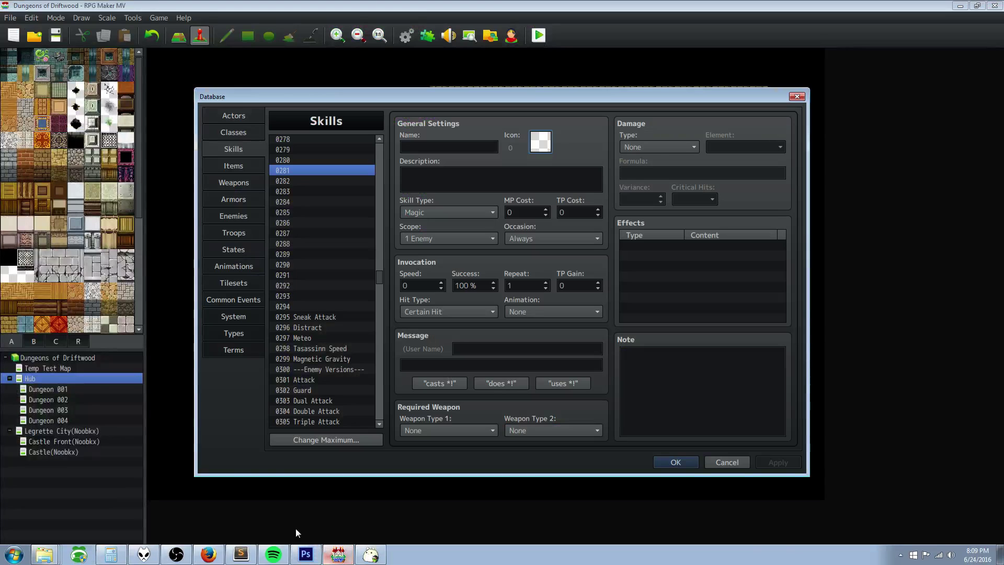
Step: Close the Database and create a new event on a Hub map floor tile
{"action": "left_click", "coordinate": [338, 559]}
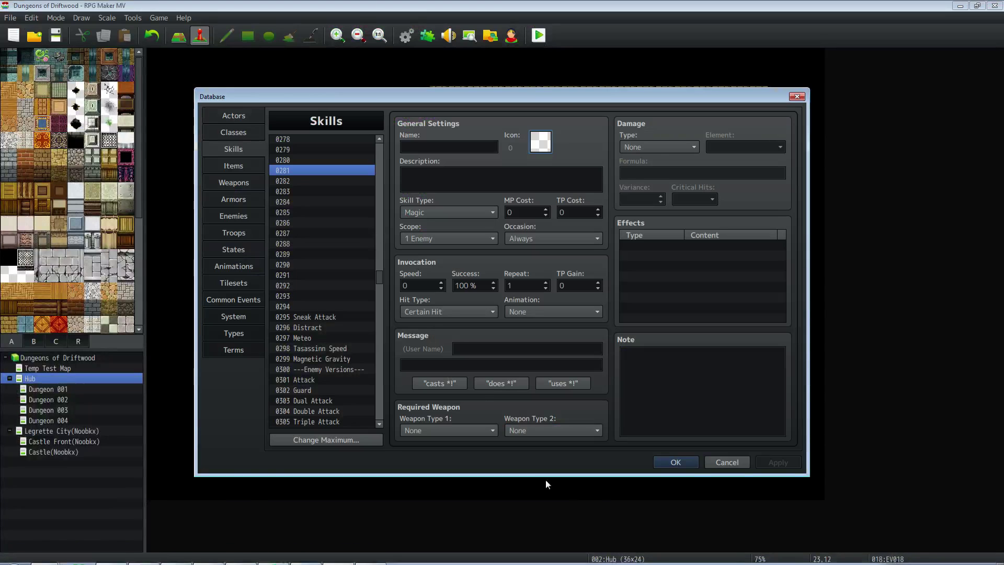
{"action": "left_click", "coordinate": [685, 462]}
{"action": "right_click", "coordinate": [549, 228]}
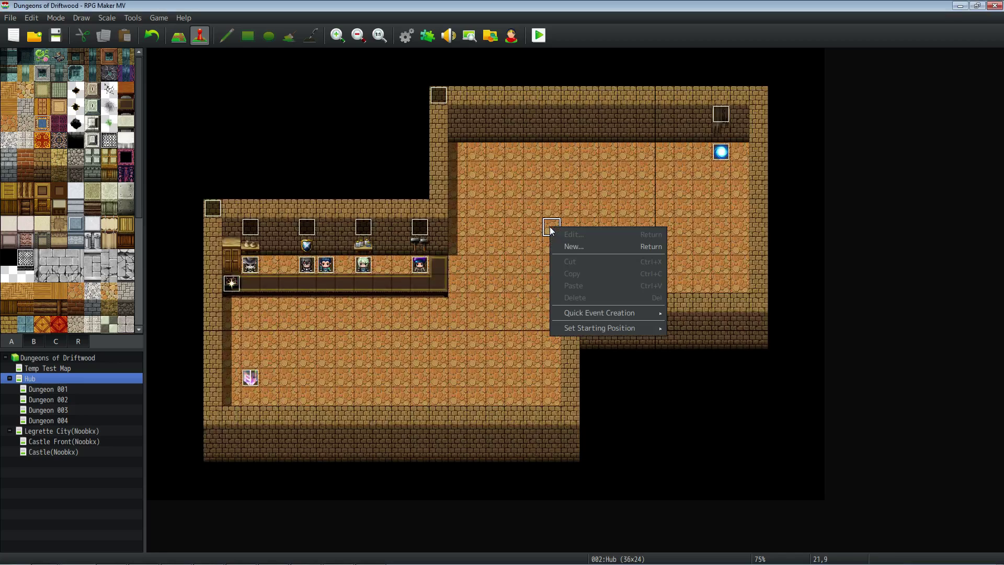
{"action": "left_click", "coordinate": [569, 247]}
Step: Add a Show Picture command displaying Earring AGI as picture #1 at upper left
{"action": "right_click", "coordinate": [444, 174]}
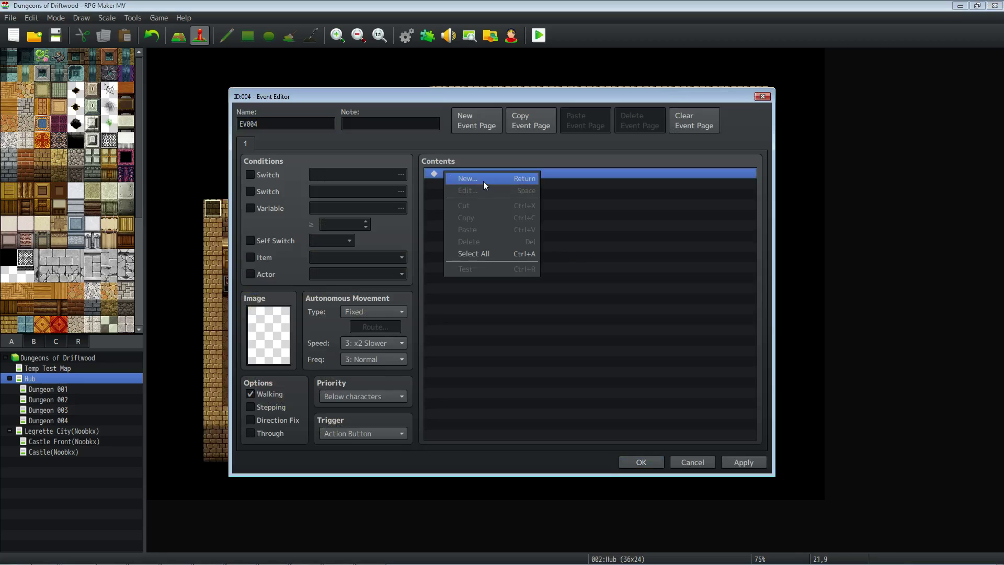
{"action": "left_click", "coordinate": [483, 181]}
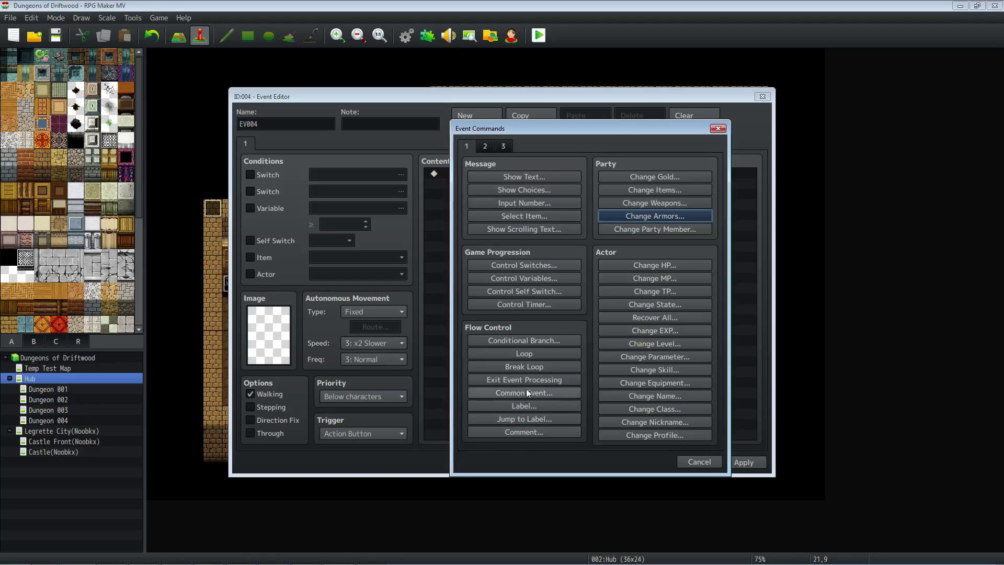
{"action": "left_click", "coordinate": [484, 145]}
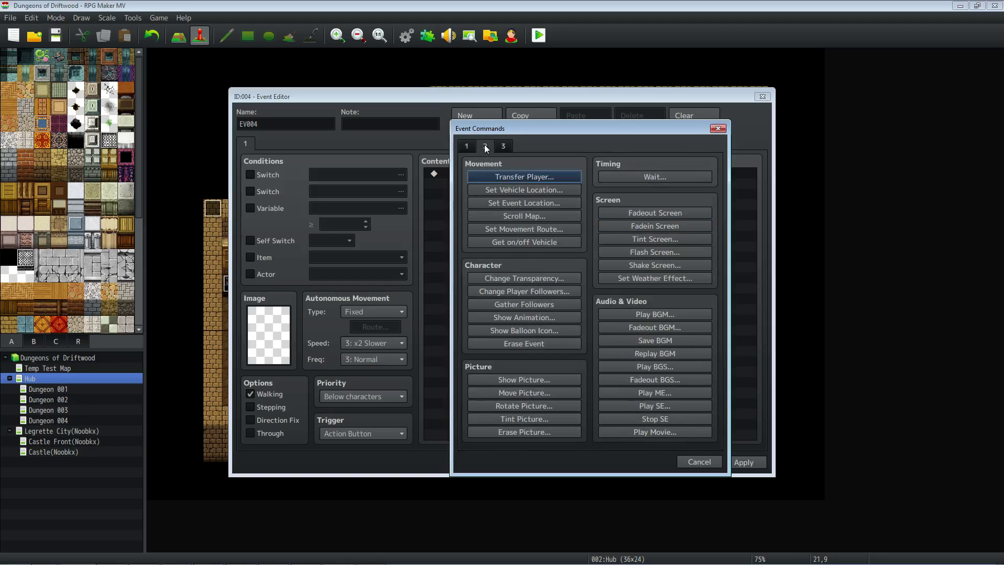
{"action": "left_click", "coordinate": [532, 379]}
{"action": "left_click", "coordinate": [626, 231]}
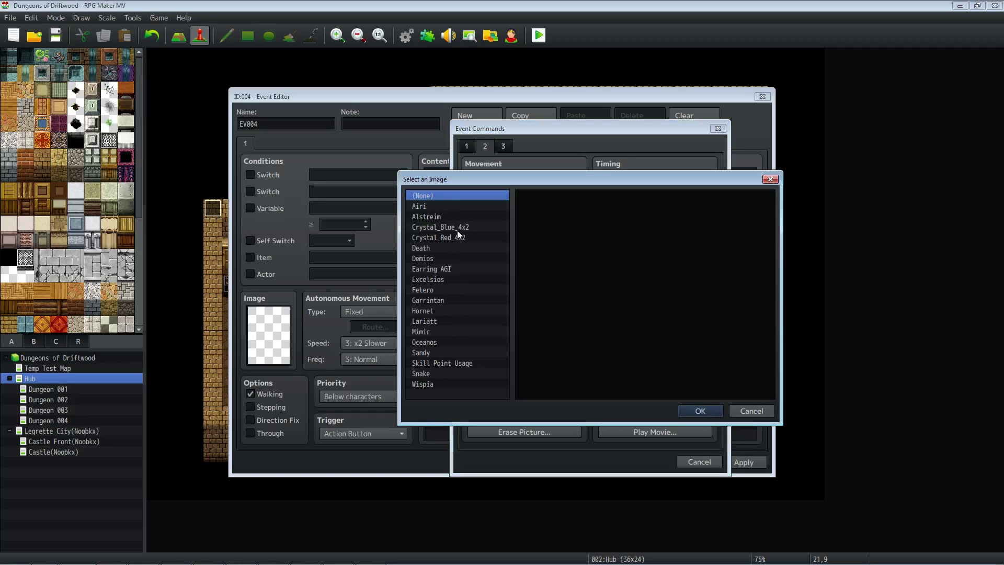
{"action": "left_click", "coordinate": [441, 268]}
{"action": "left_click", "coordinate": [699, 411]}
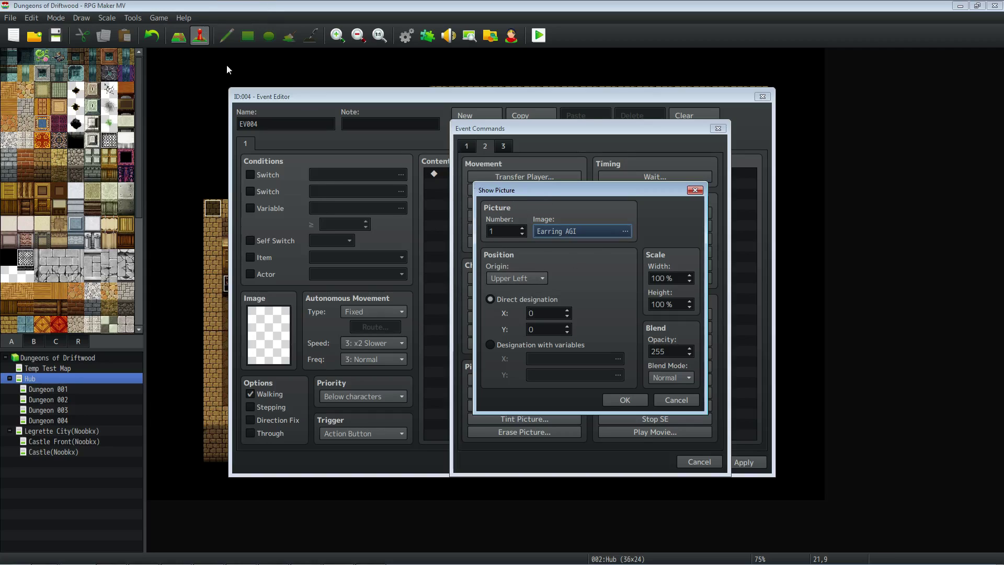
{"action": "key", "text": "Return"}
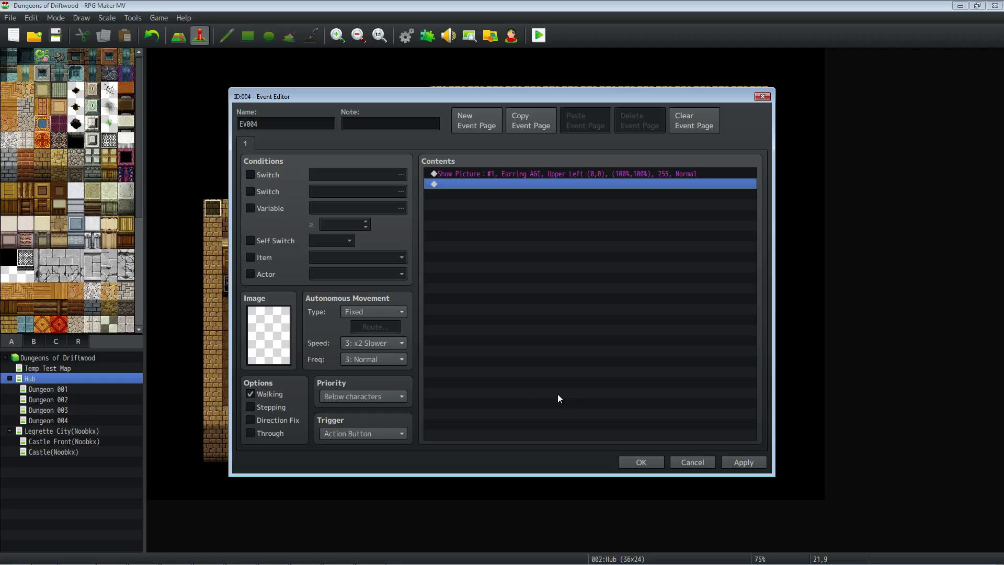
Step: Add a Show Text message reading 'Showing Earring AGI' after the Show Picture command
{"action": "right_click", "coordinate": [467, 186]}
{"action": "left_click", "coordinate": [483, 190]}
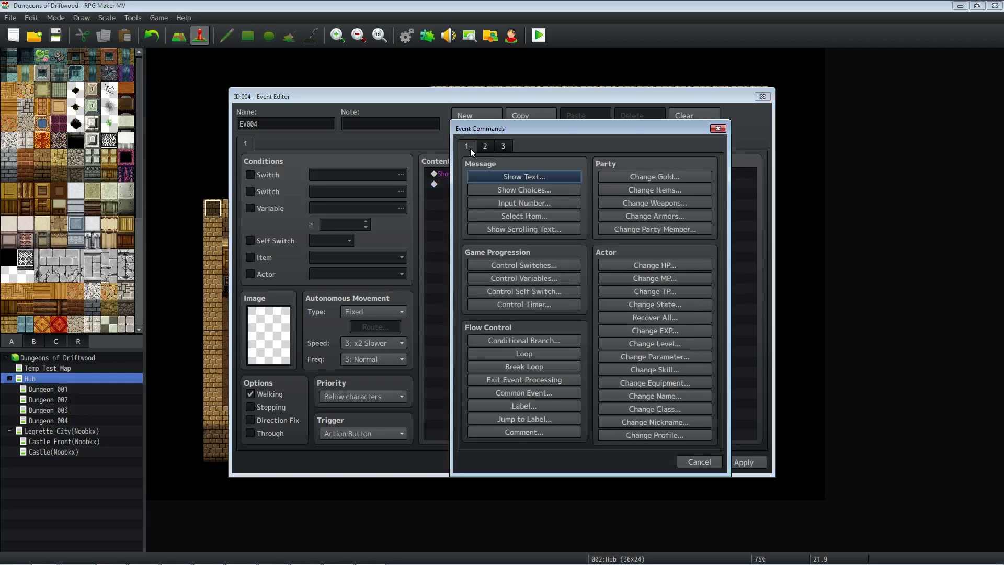
{"action": "left_click", "coordinate": [502, 178]}
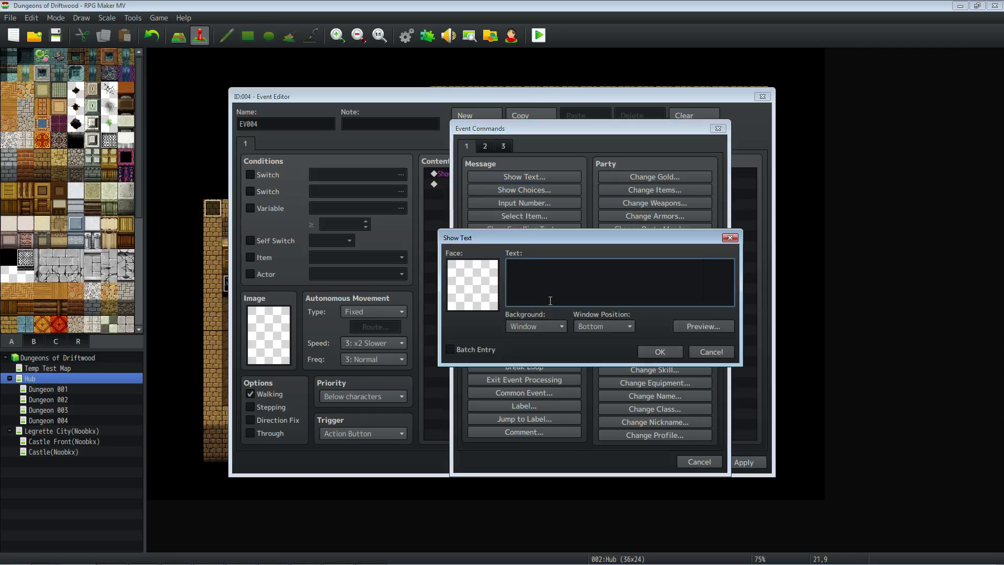
{"action": "type", "text": "AG"}
{"action": "key", "text": "BackSpace"}
{"action": "type", "text": "EA"}
{"action": "key", "text": "BackSpace"}
{"action": "type", "text": "Showing AEarring AGI"}
{"action": "key", "text": "BackSpace"}
{"action": "key", "text": "BackSpace"}
{"action": "key", "text": "BackSpace"}
{"action": "type", "text": "AGI"}
{"action": "left_click", "coordinate": [644, 352]}
Step: Add an Erase Picture command for picture number 1 after the message
{"action": "right_click", "coordinate": [491, 208]}
{"action": "left_click", "coordinate": [506, 216]}
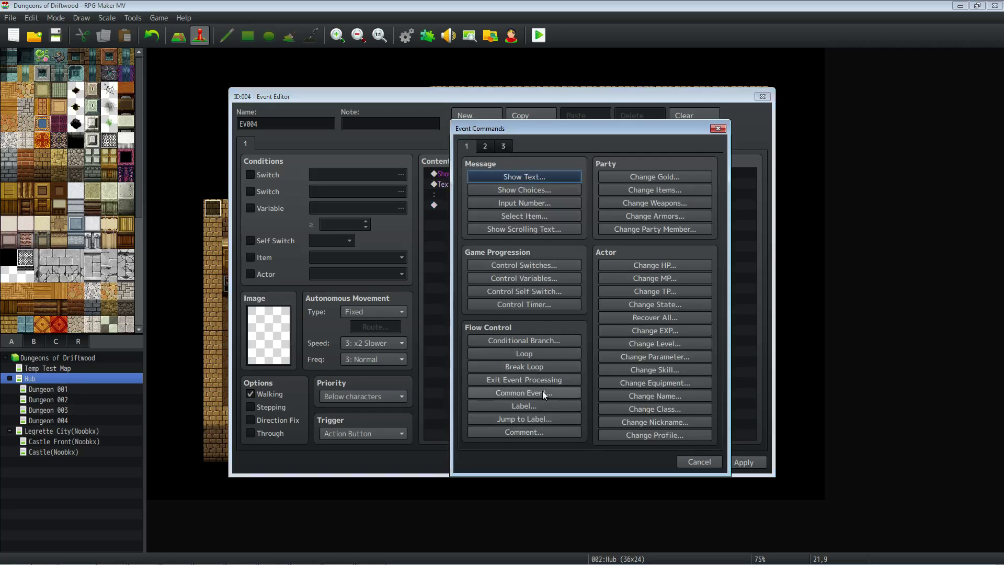
{"action": "left_click", "coordinate": [484, 146]}
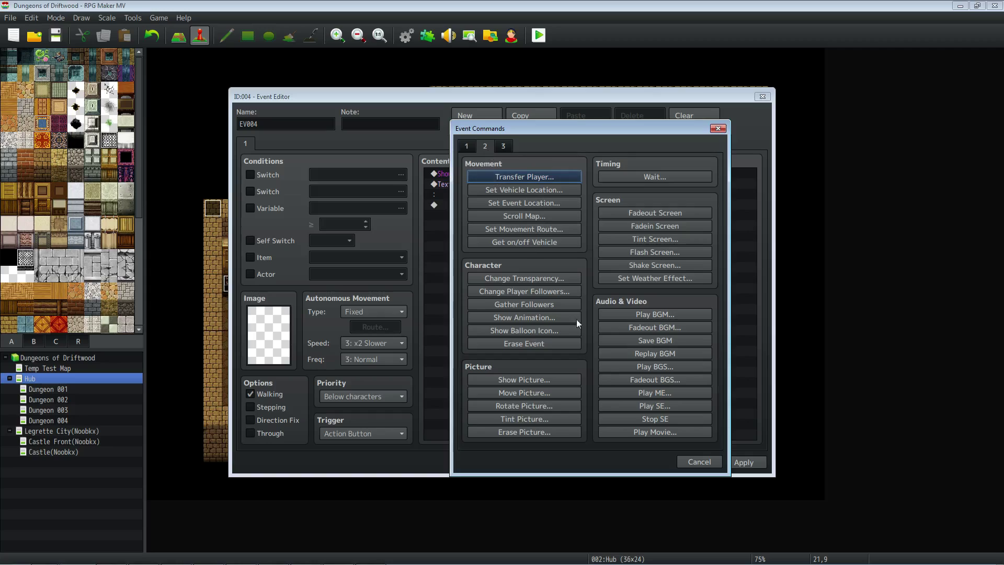
{"action": "left_click", "coordinate": [526, 432]}
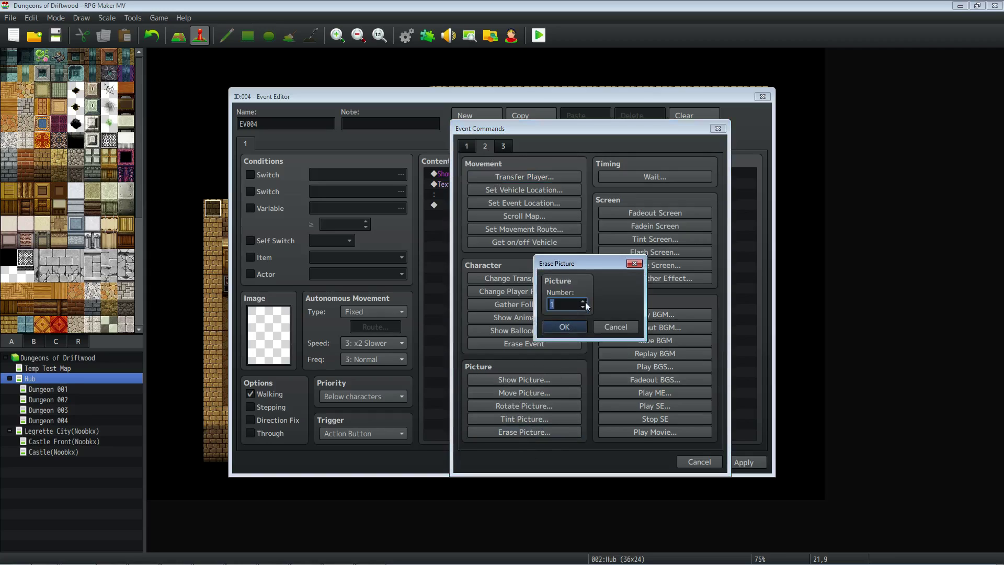
{"action": "left_click", "coordinate": [565, 327]}
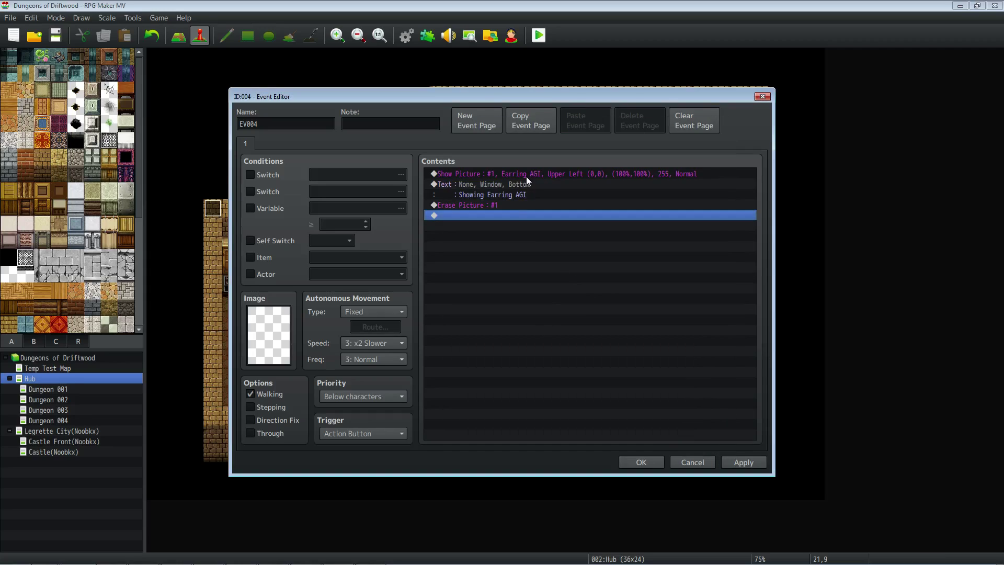
Step: Edit the Show Picture command, trying picture number 111 instead of 1
{"action": "left_click", "coordinate": [484, 174]}
{"action": "left_click", "coordinate": [489, 205]}
{"action": "left_click", "coordinate": [506, 174]}
{"action": "left_click", "coordinate": [495, 205]}
{"action": "left_click", "coordinate": [510, 173]}
{"action": "right_click", "coordinate": [510, 174]}
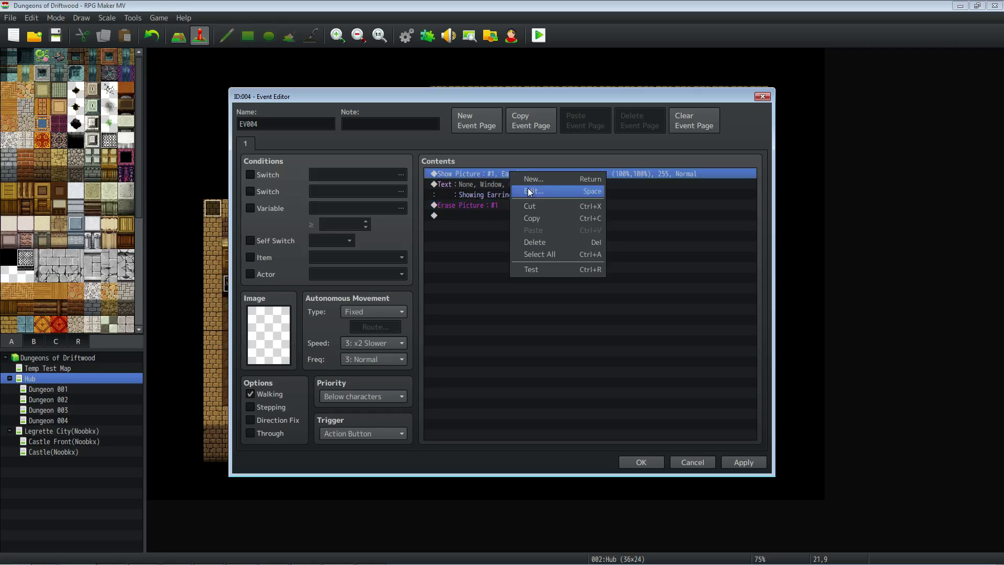
{"action": "left_click", "coordinate": [533, 190]}
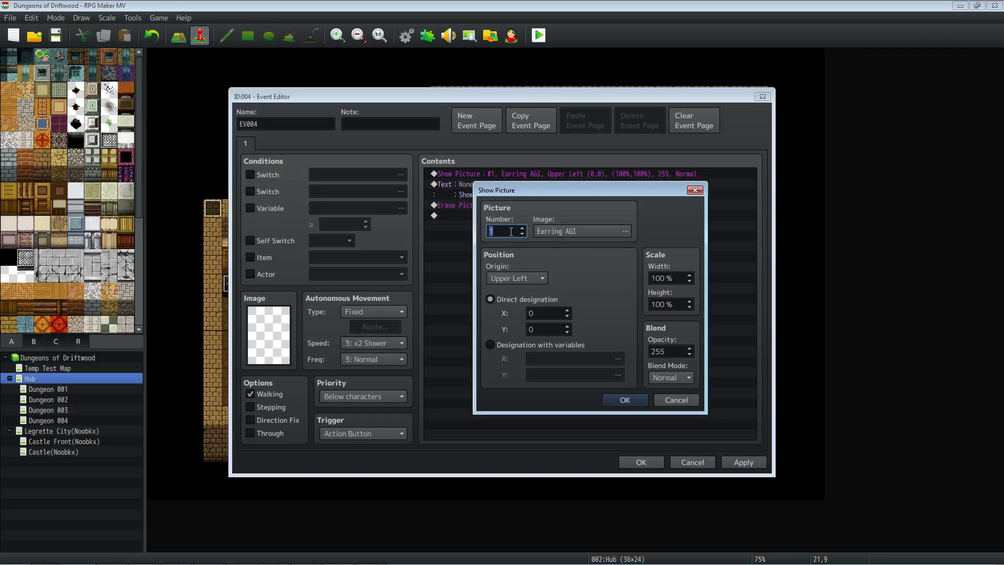
{"action": "type", "text": "100"}
{"action": "key", "text": "BackSpace"}
{"action": "key", "text": "BackSpace"}
{"action": "key", "text": "BackSpace"}
{"action": "type", "text": "111"}
{"action": "left_click", "coordinate": [626, 401]}
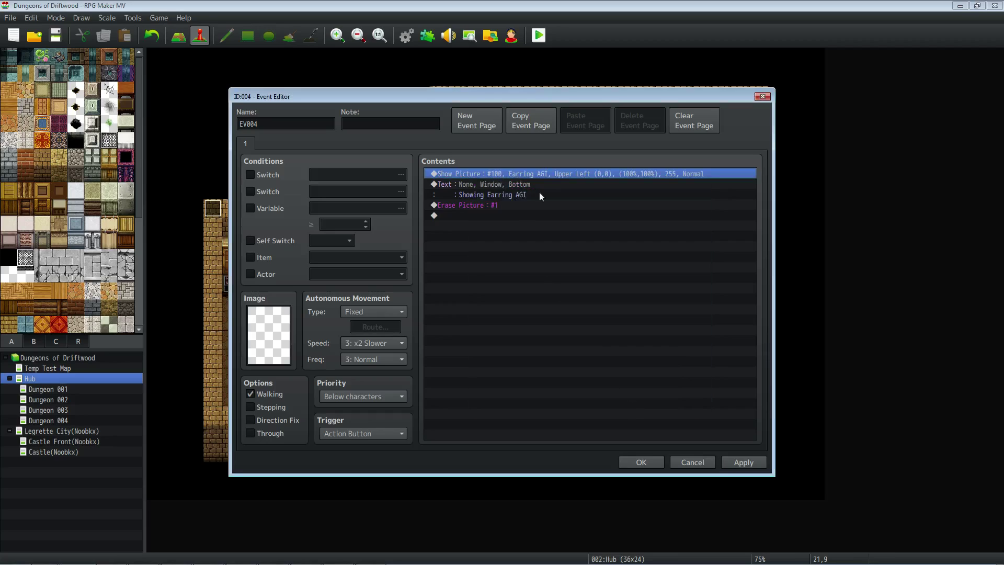
Step: Restore the Show Picture number to 1 and apply the event's changes
{"action": "right_click", "coordinate": [501, 173]}
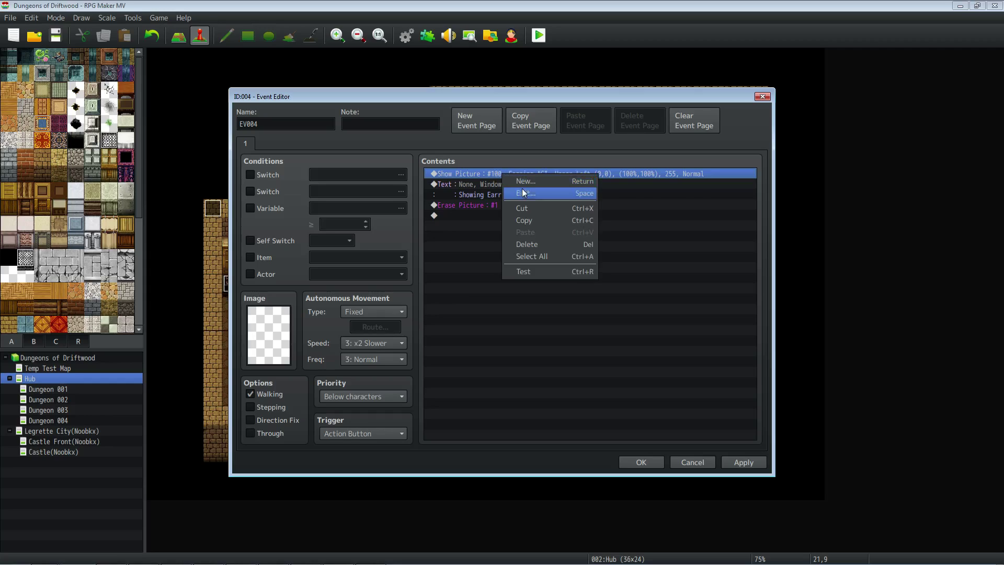
{"action": "left_click", "coordinate": [525, 193]}
{"action": "type", "text": "1"}
{"action": "left_click", "coordinate": [626, 400]}
{"action": "left_click", "coordinate": [519, 215]}
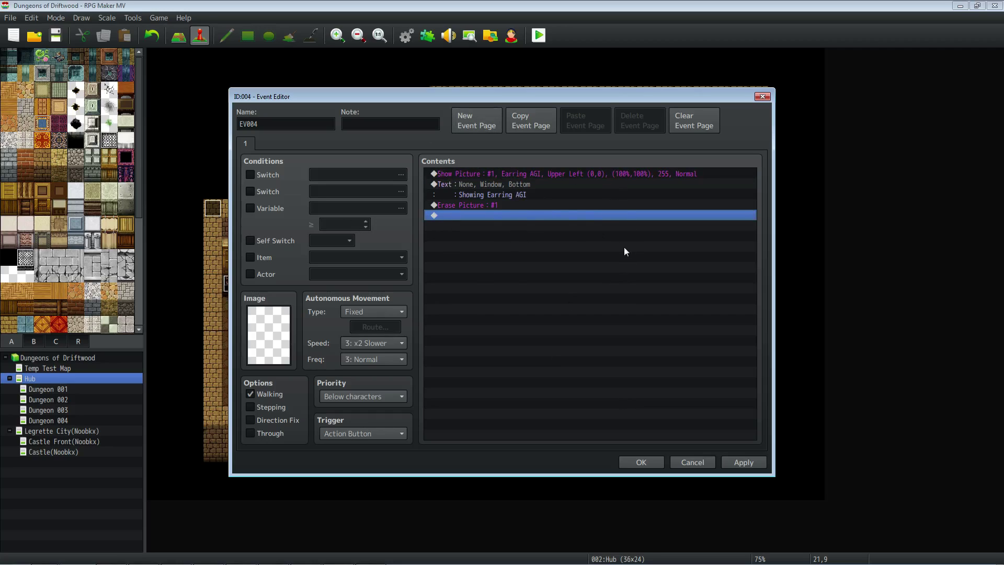
{"action": "left_click", "coordinate": [756, 463]}
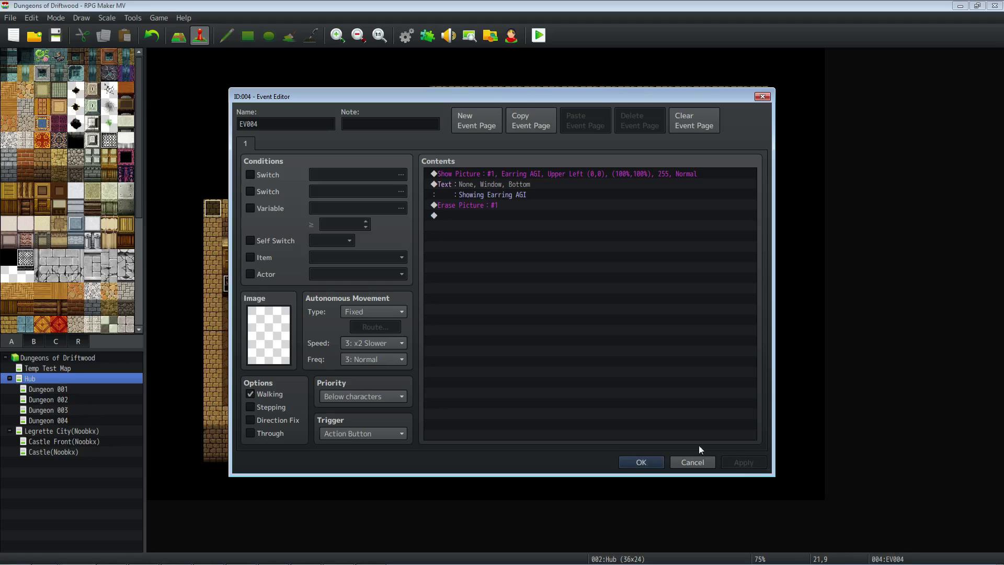
Step: Move EV004 to a new Hub tile and give it a People2 character sprite
{"action": "left_click", "coordinate": [641, 463]}
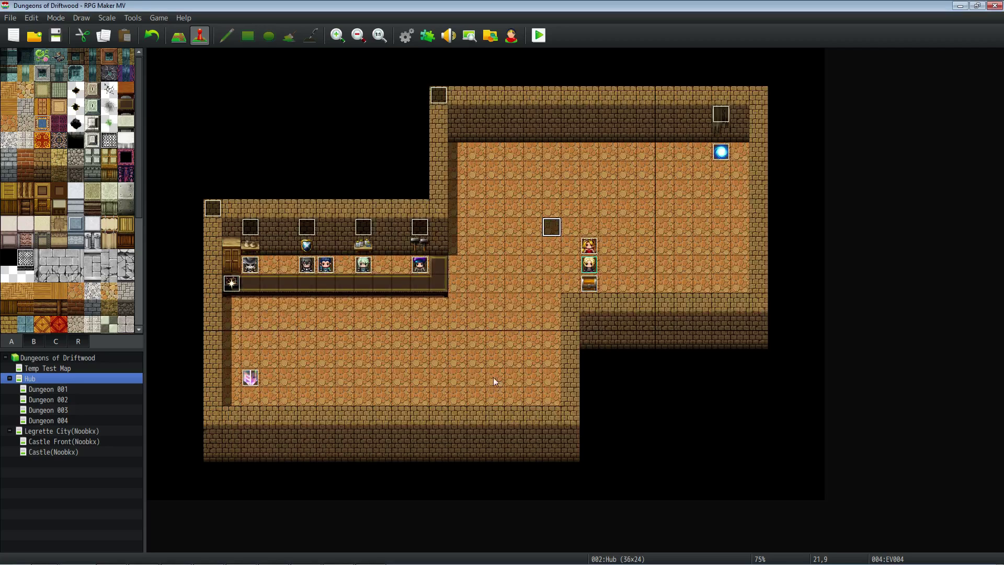
{"action": "left_click_drag", "start_coordinate": [589, 264], "coordinate": [552, 245]}
{"action": "right_click", "coordinate": [551, 230]}
{"action": "left_click", "coordinate": [564, 235]}
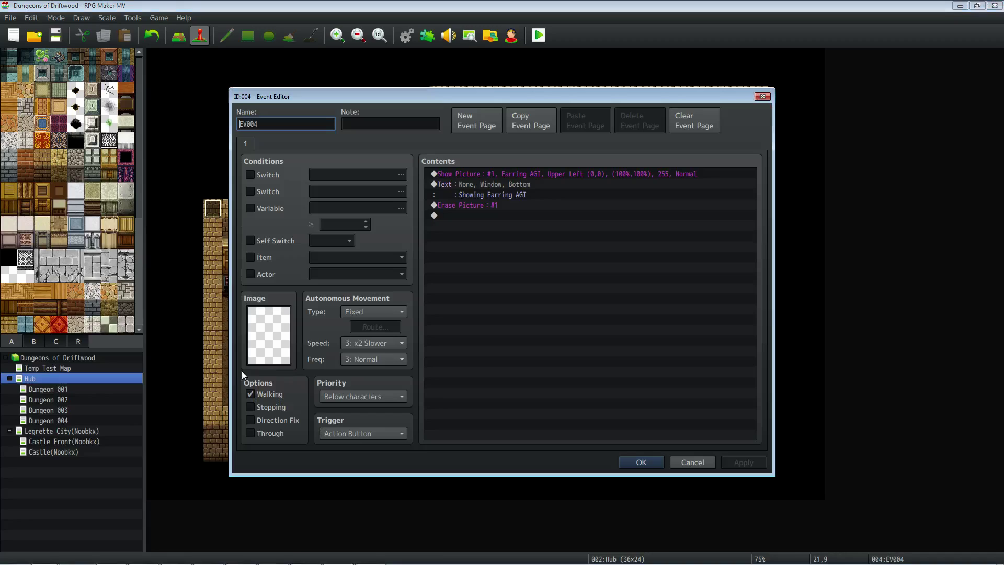
{"action": "double_click", "coordinate": [268, 335]}
{"action": "left_click", "coordinate": [405, 316]}
{"action": "left_click", "coordinate": [396, 348]}
{"action": "double_click", "coordinate": [526, 219]}
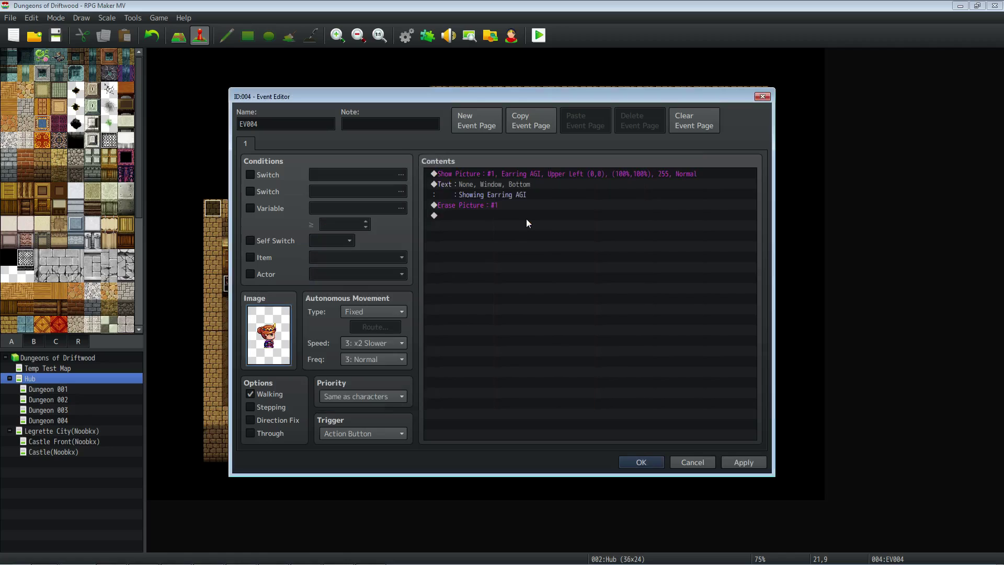
{"action": "left_click", "coordinate": [641, 463]}
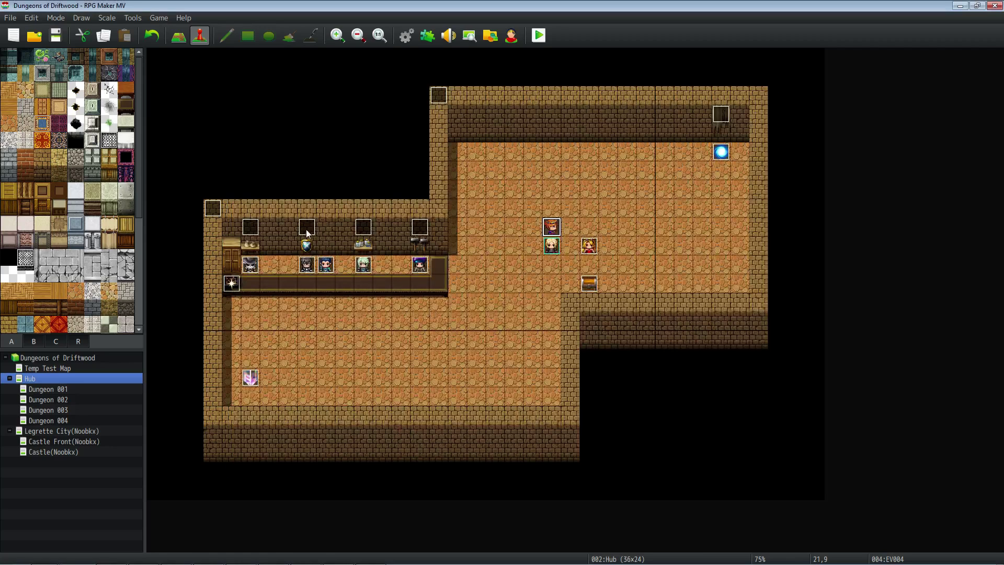
{"action": "left_click", "coordinate": [540, 36]}
Step: Save the RPG Maker MV project and return to the icon sheet at index 498
{"action": "left_click", "coordinate": [373, 553]}
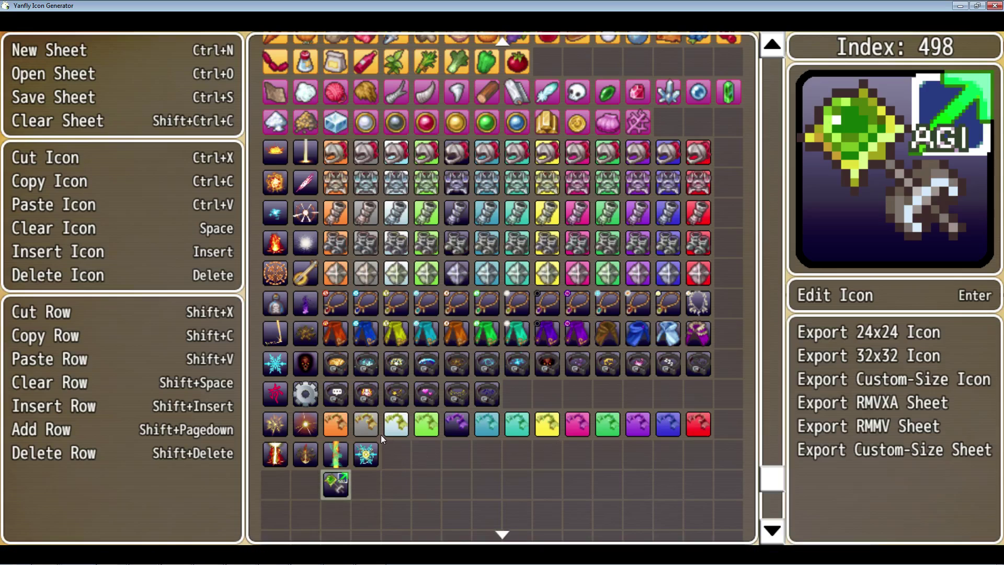
{"action": "left_click", "coordinate": [344, 557]}
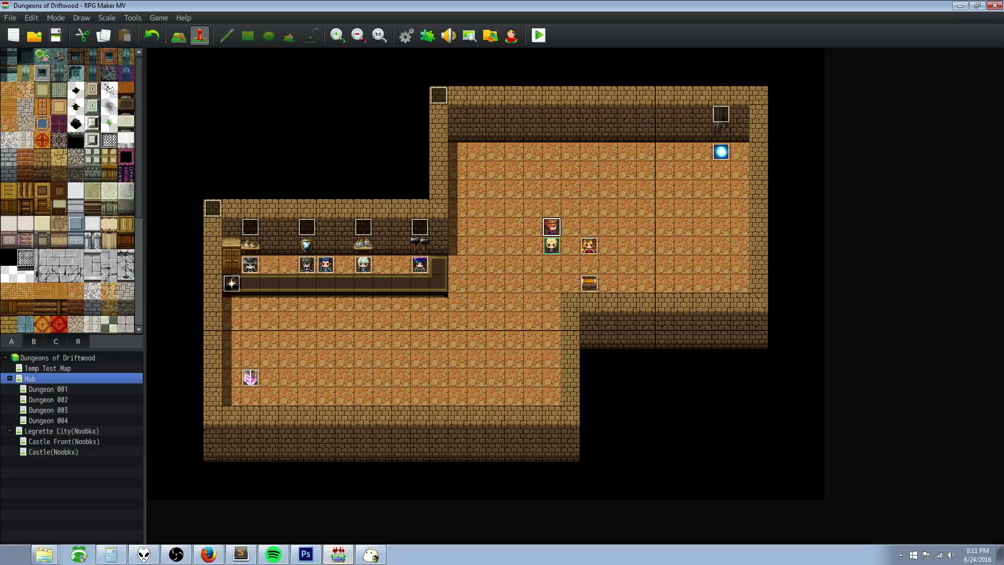
{"action": "left_click", "coordinate": [371, 554]}
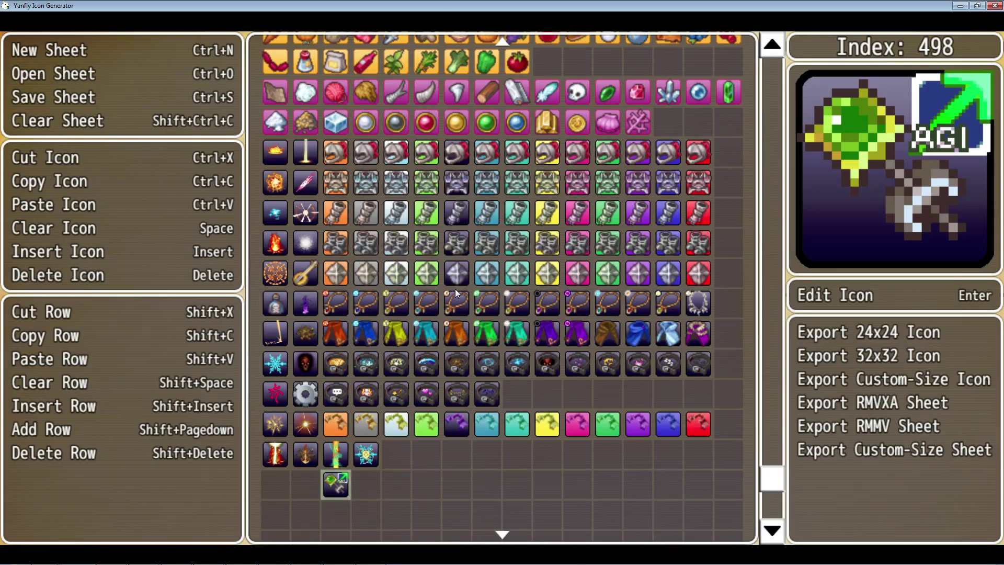
{"action": "left_click", "coordinate": [350, 558]}
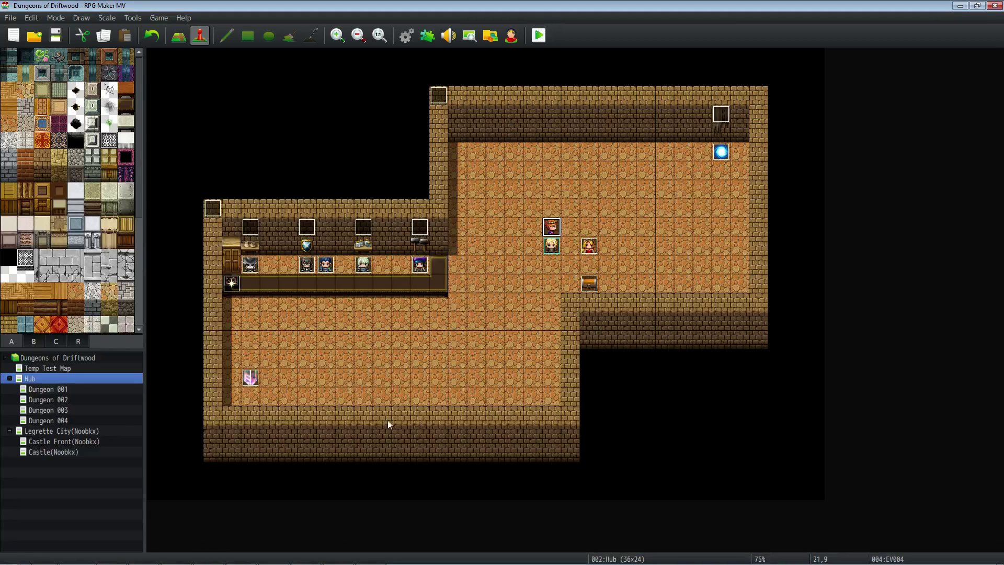
{"action": "left_click", "coordinate": [371, 557]}
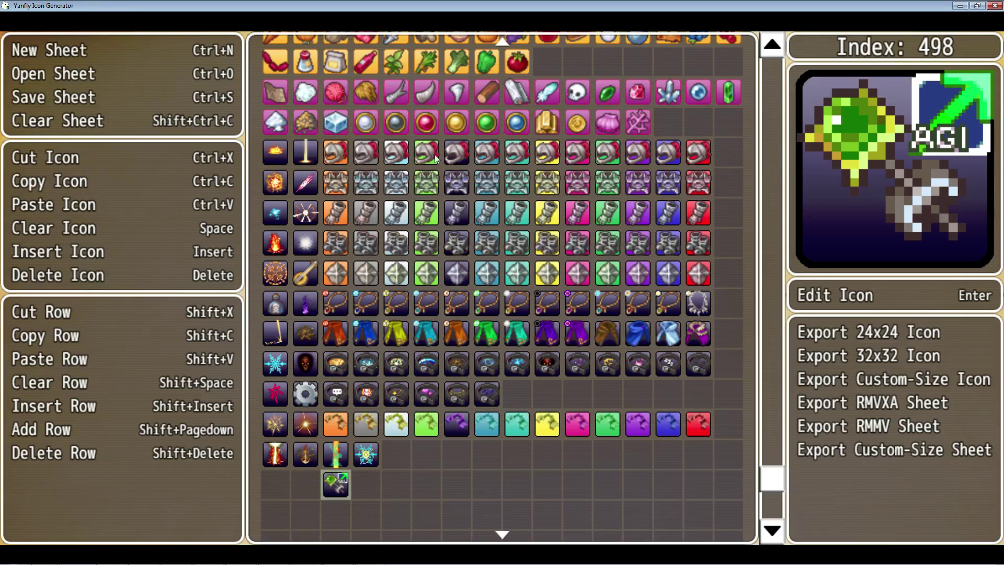
{"action": "left_click", "coordinate": [339, 557]}
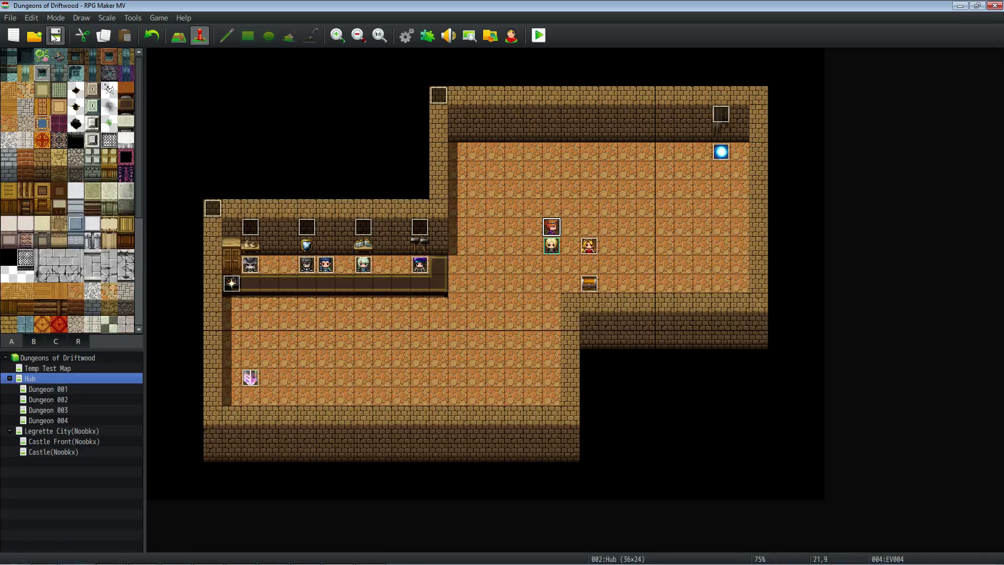
{"action": "left_click", "coordinate": [56, 39]}
{"action": "left_click", "coordinate": [359, 558]}
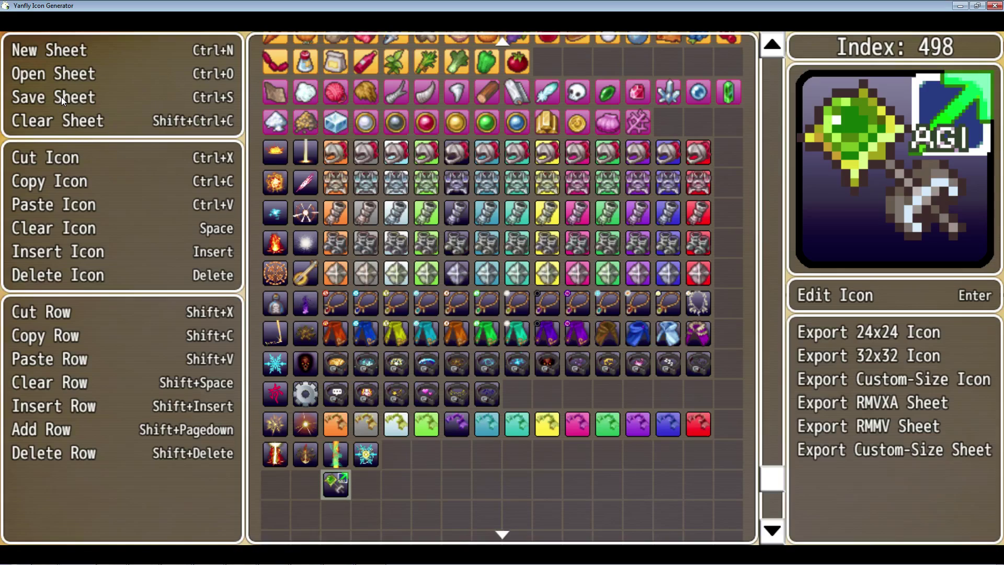
{"action": "left_click", "coordinate": [92, 99]}
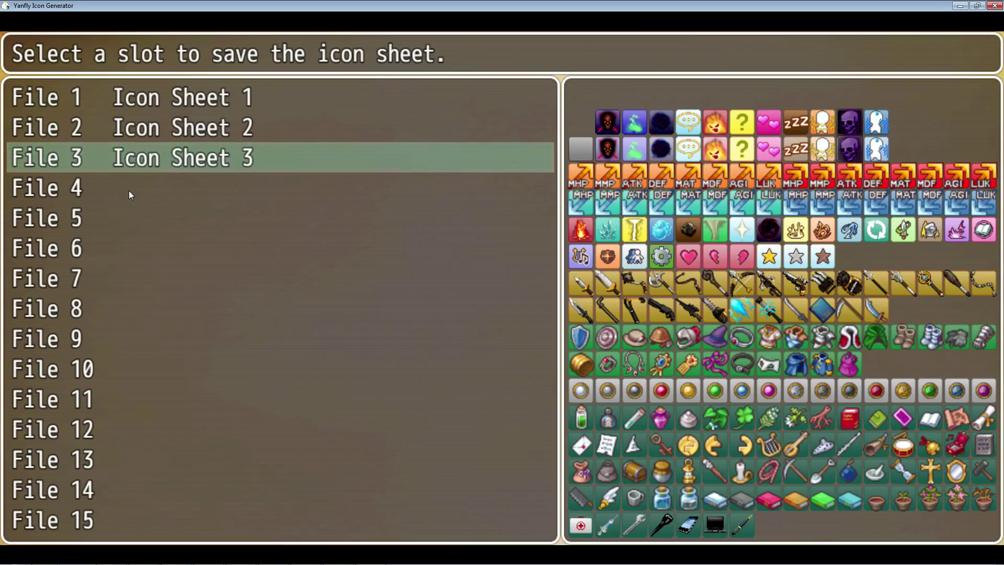
{"action": "key", "text": "Return"}
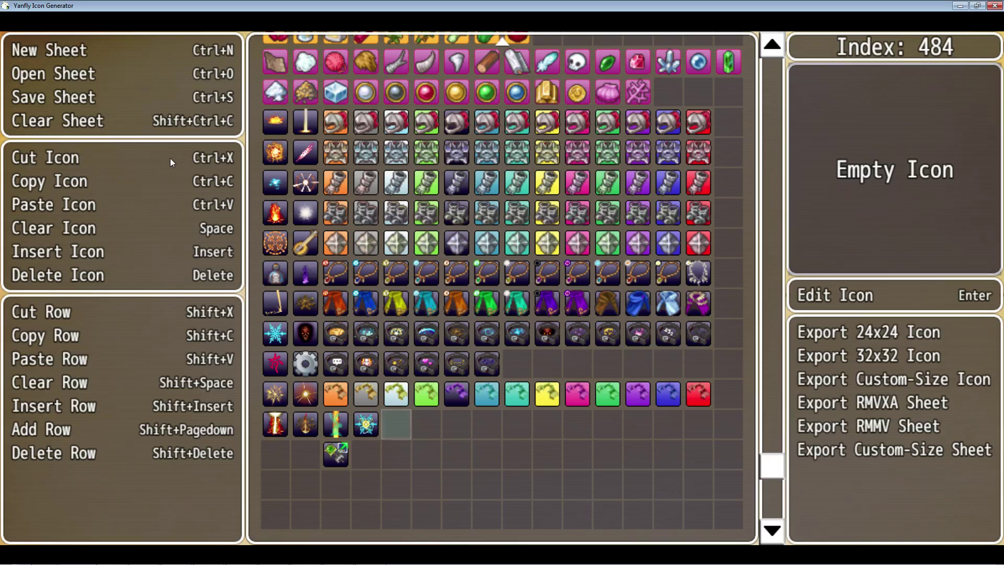
Step: Playtest a new game and advance the messages until the Earring AGI picture appears
{"action": "left_click", "coordinate": [995, 6]}
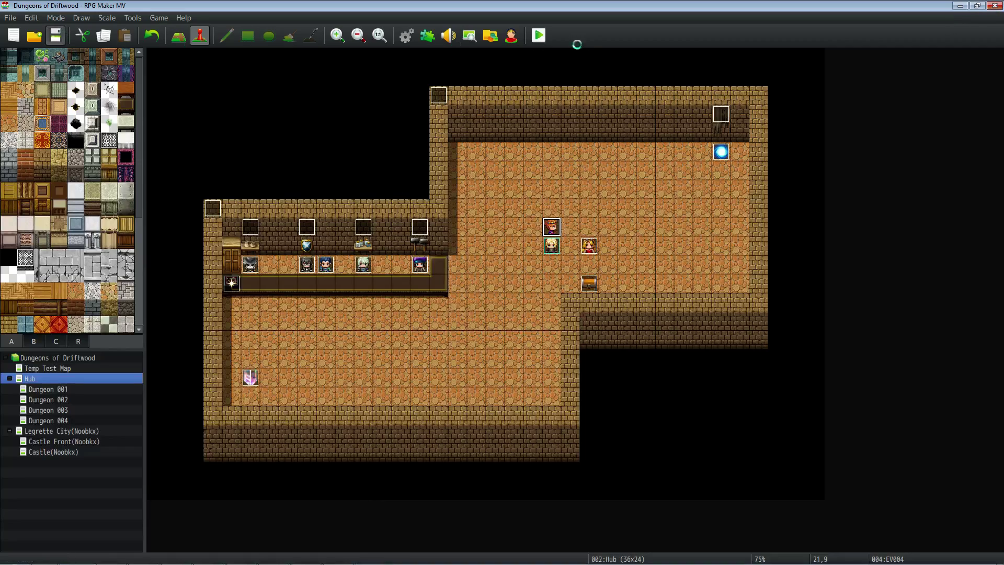
{"action": "left_click", "coordinate": [539, 36]}
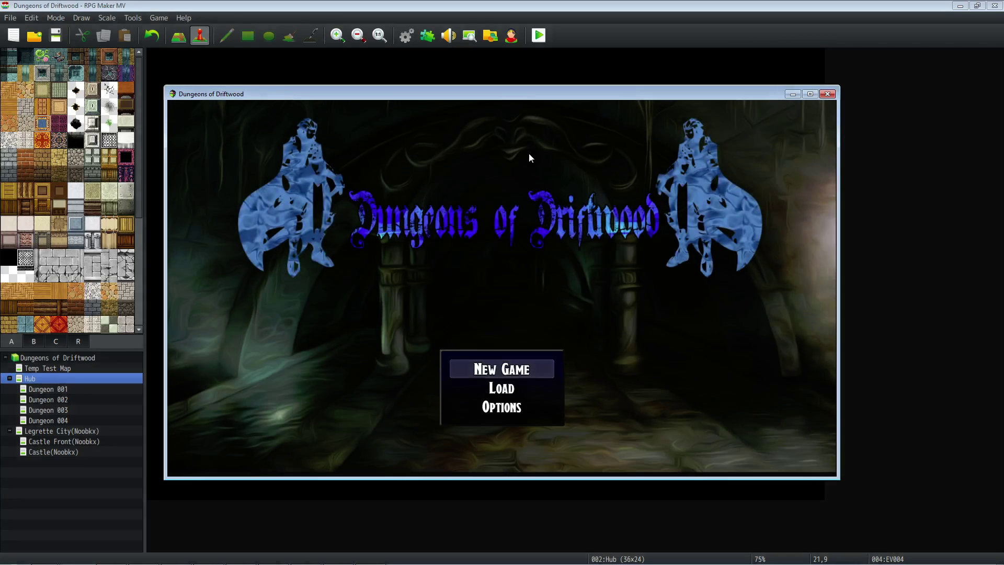
{"action": "key", "text": "Return"}
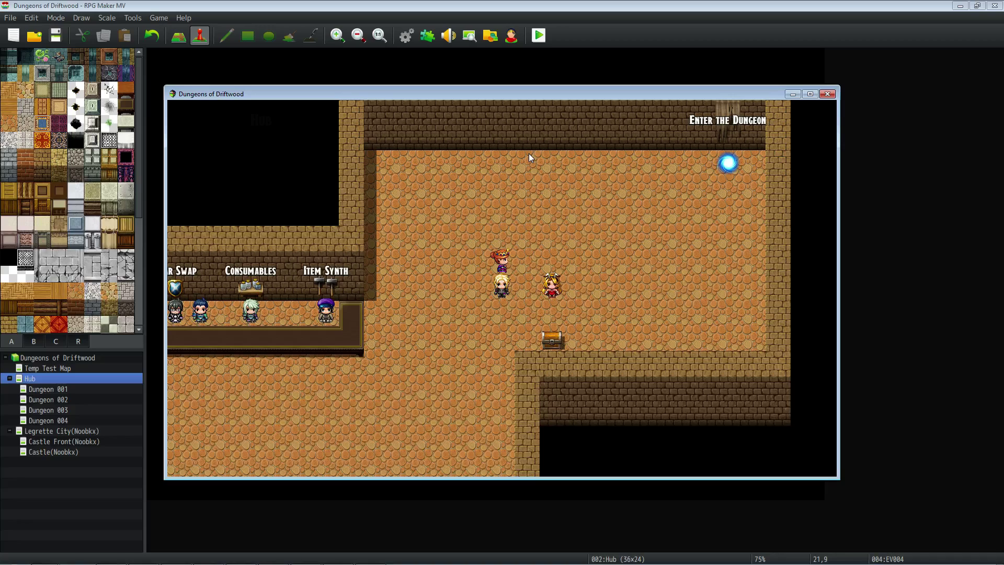
{"action": "key", "text": "Return"}
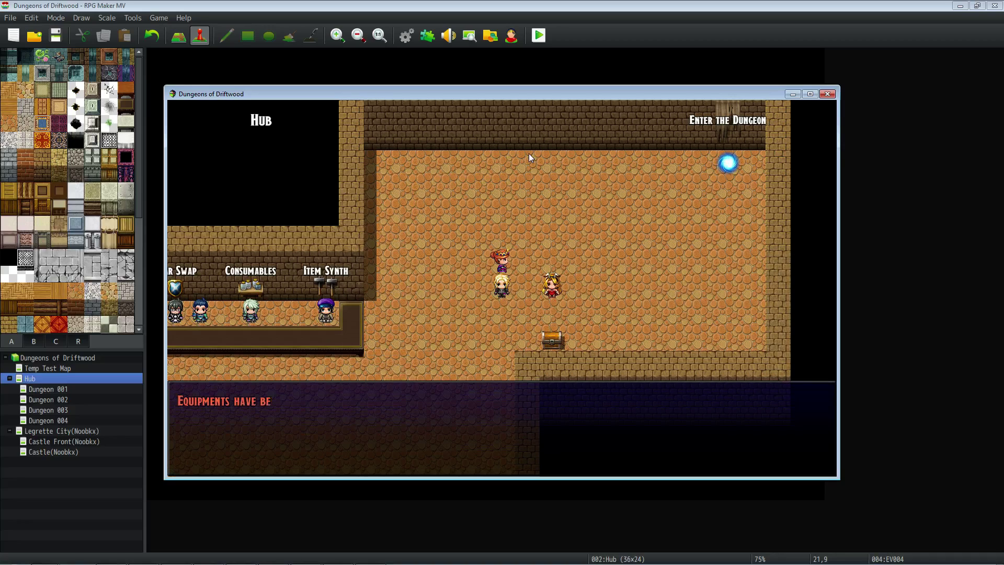
{"action": "key", "text": "Return"}
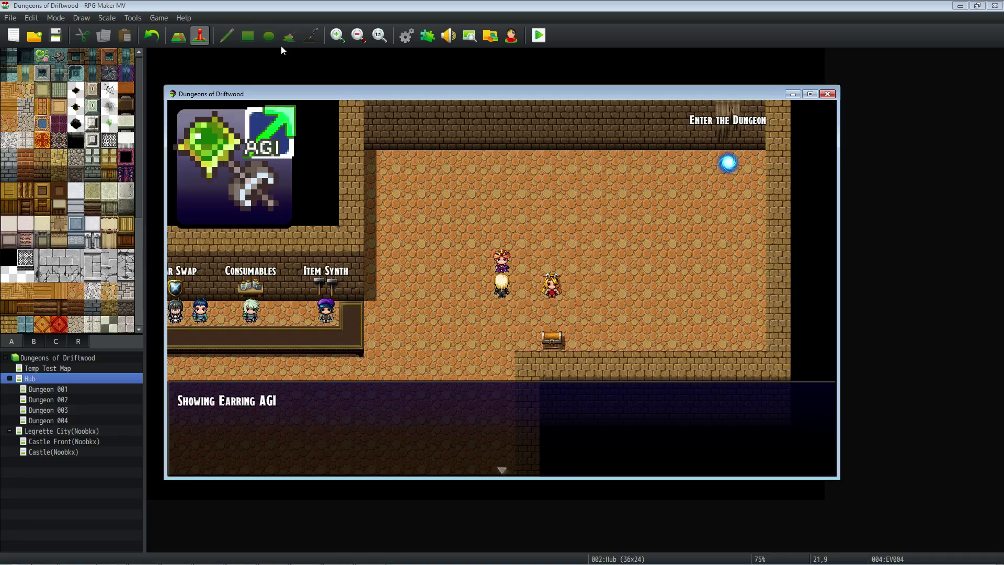